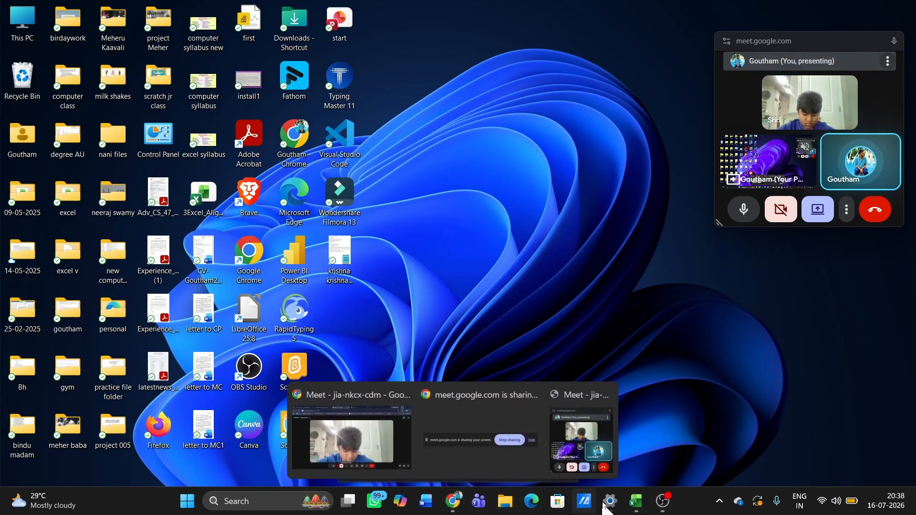
- Switch to the open Excel workbook and arrange the floating Google Meet window over empty cells with the participant's video pinned
{"action": "mouse_move", "coordinate": [637, 501]}
{"action": "left_click", "coordinate": [629, 432]}
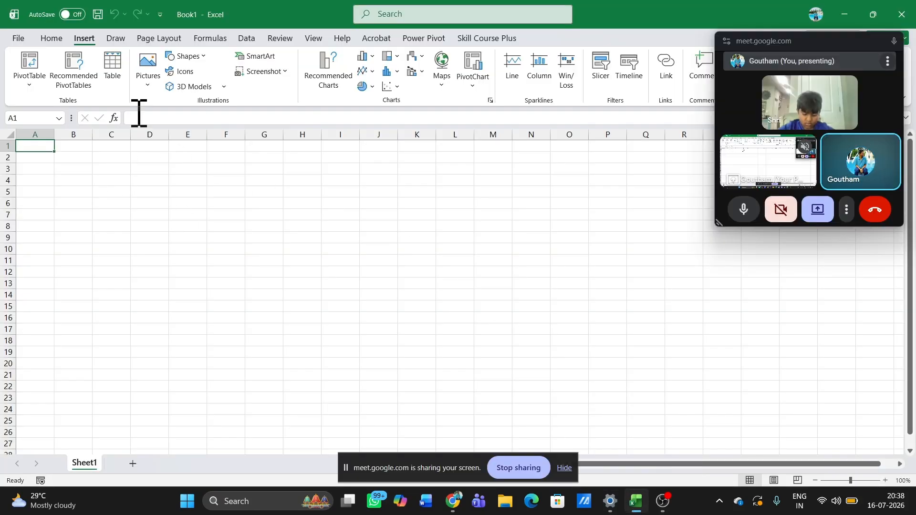
{"action": "left_click_drag", "start_coordinate": [819, 47], "coordinate": [791, 178]}
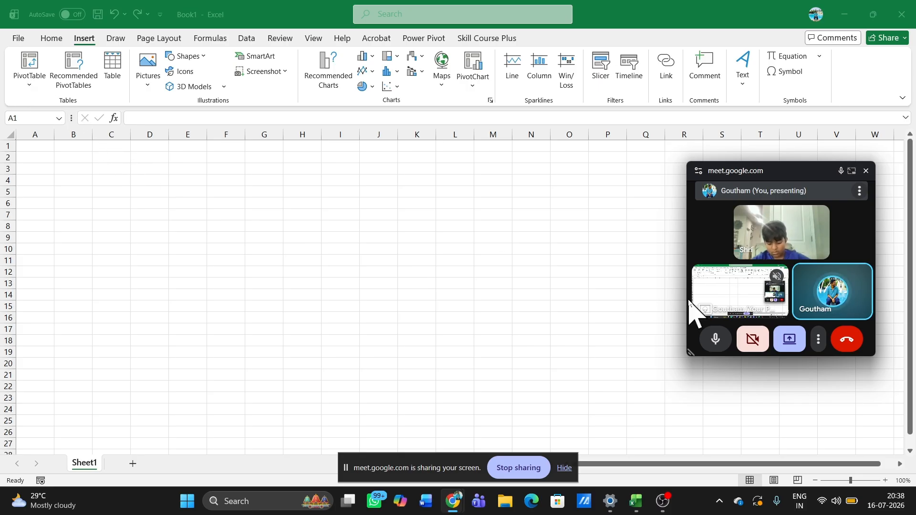
{"action": "left_click_drag", "start_coordinate": [682, 155], "coordinate": [587, 195]}
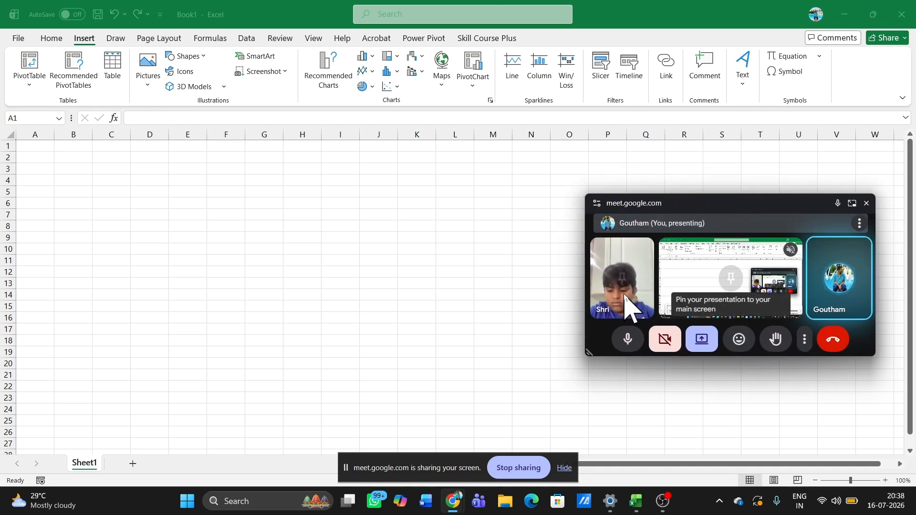
{"action": "left_click", "coordinate": [622, 286]}
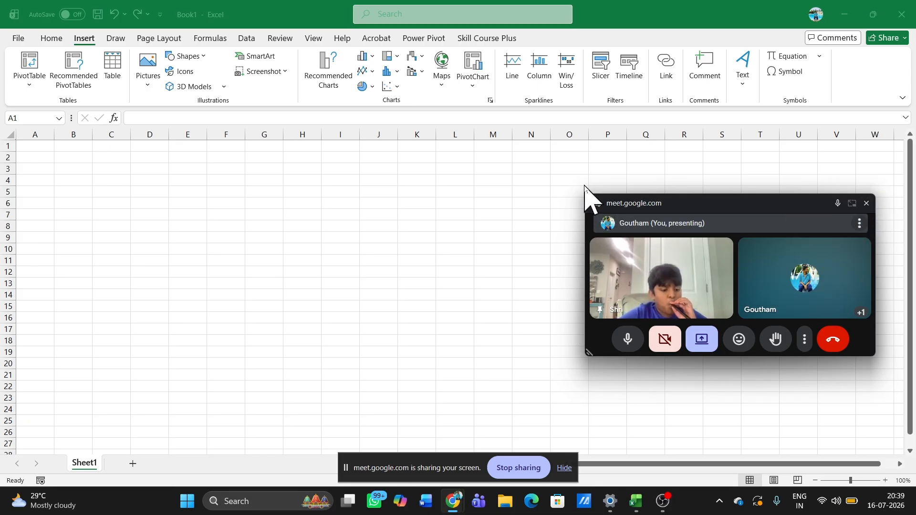
{"action": "left_click_drag", "start_coordinate": [583, 196], "coordinate": [704, 199]}
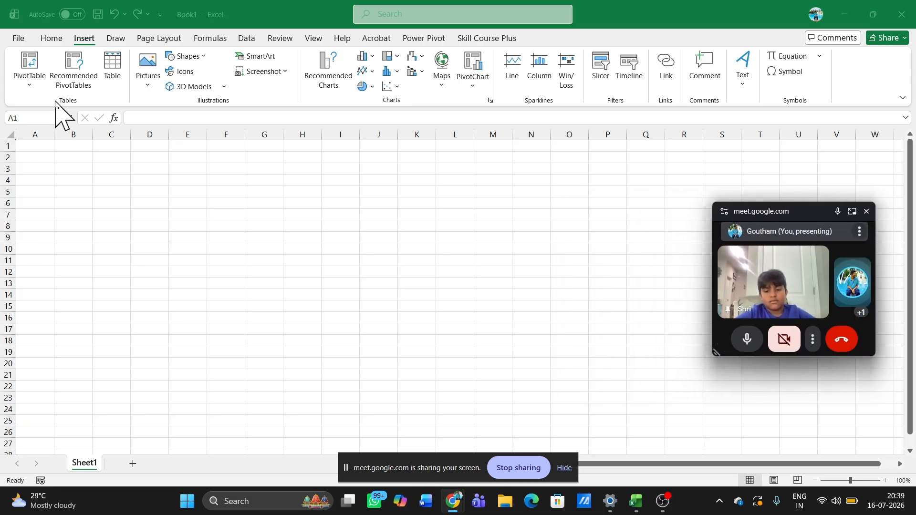
- Search the recent files for "pivo" and open the workbook 5Sample_Pivot_Table_Example CW
{"action": "left_click", "coordinate": [18, 38]}
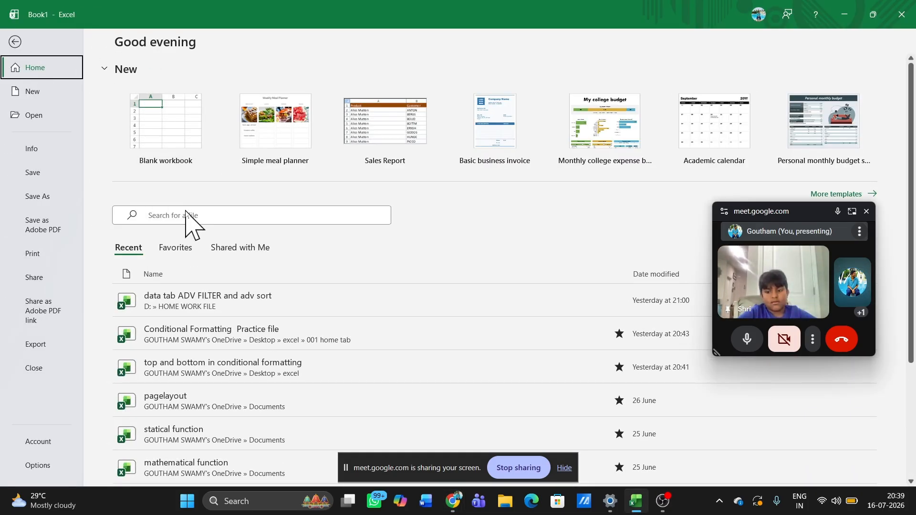
{"action": "left_click", "coordinate": [184, 219]}
{"action": "type", "text": "pivo"}
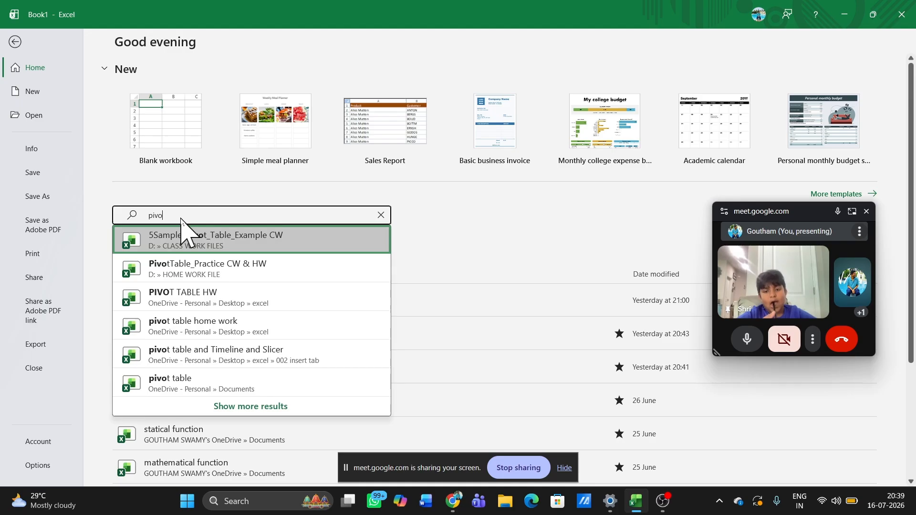
{"action": "left_click", "coordinate": [218, 241]}
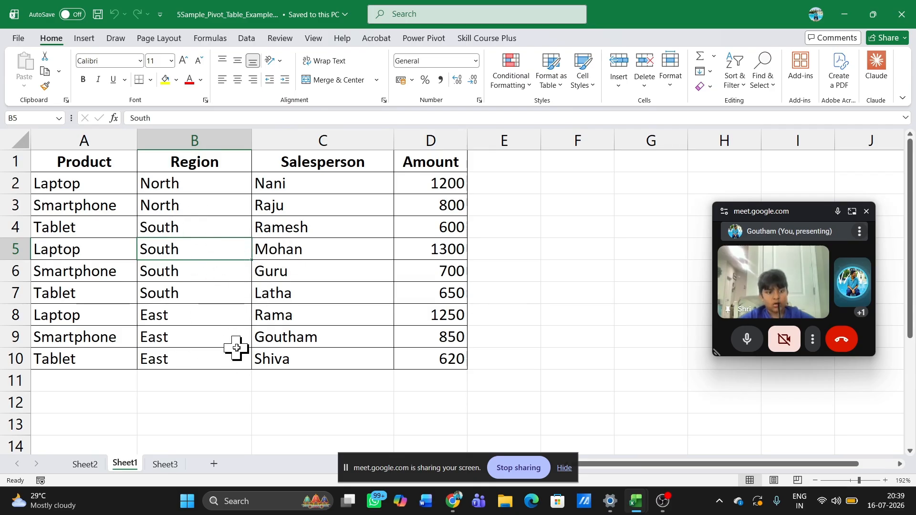
- Examine the sales data on Sheet1, going through its Product, Region, Salesperson and Amount entries
{"action": "left_click_drag", "start_coordinate": [185, 184], "coordinate": [183, 353]}
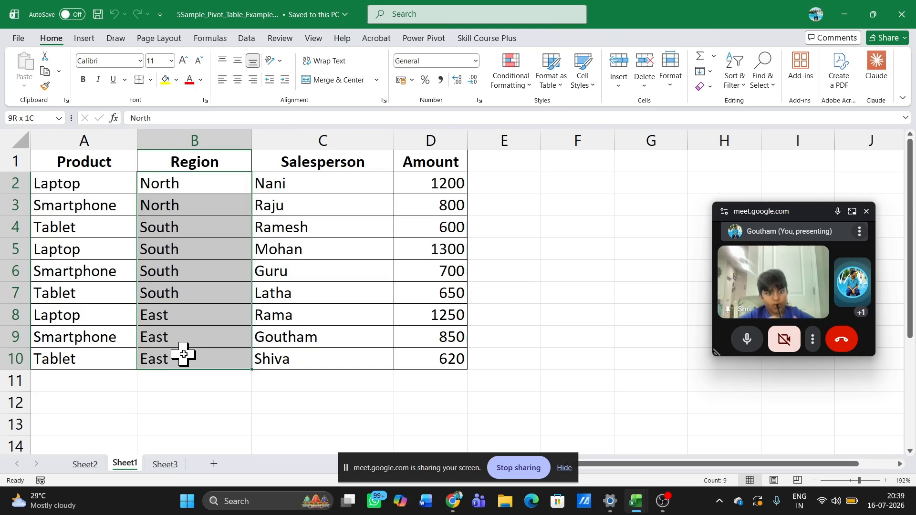
{"action": "left_click", "coordinate": [147, 182]}
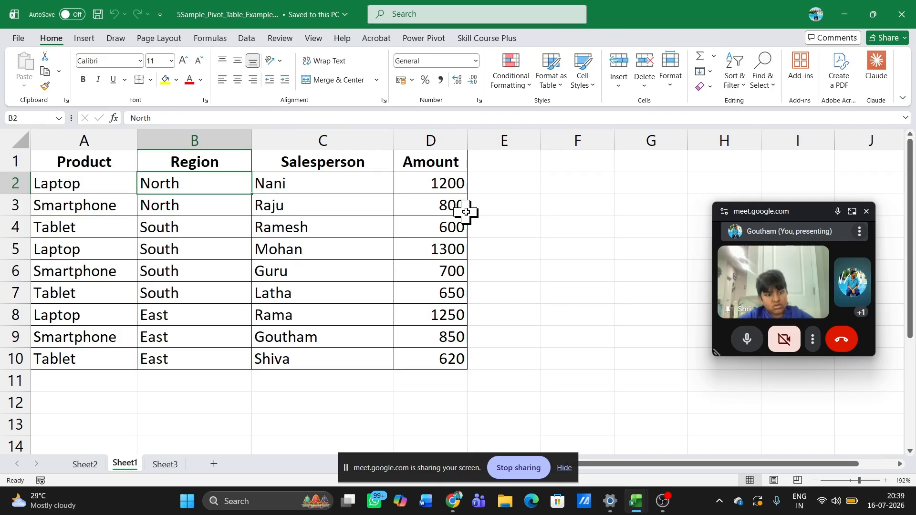
{"action": "left_click_drag", "start_coordinate": [65, 180], "coordinate": [237, 170]}
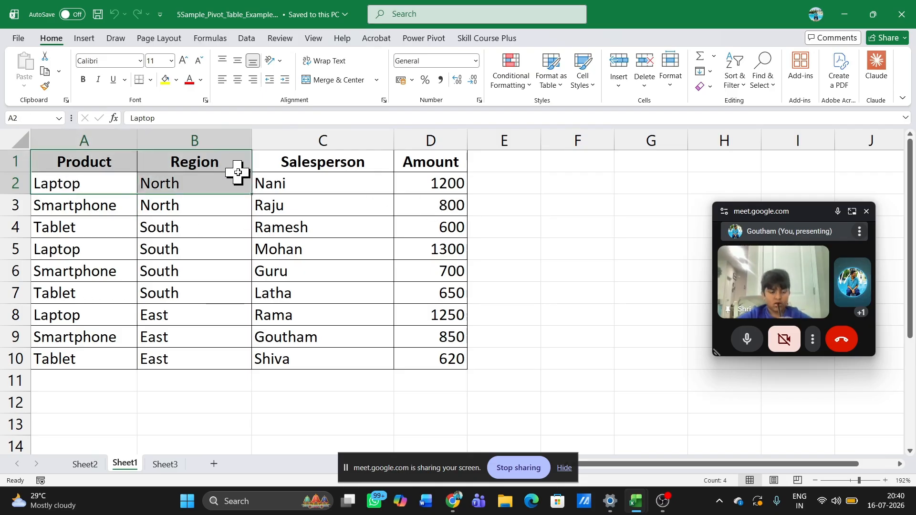
{"action": "left_click", "coordinate": [40, 310]}
{"action": "left_click_drag", "start_coordinate": [81, 247], "coordinate": [256, 244]}
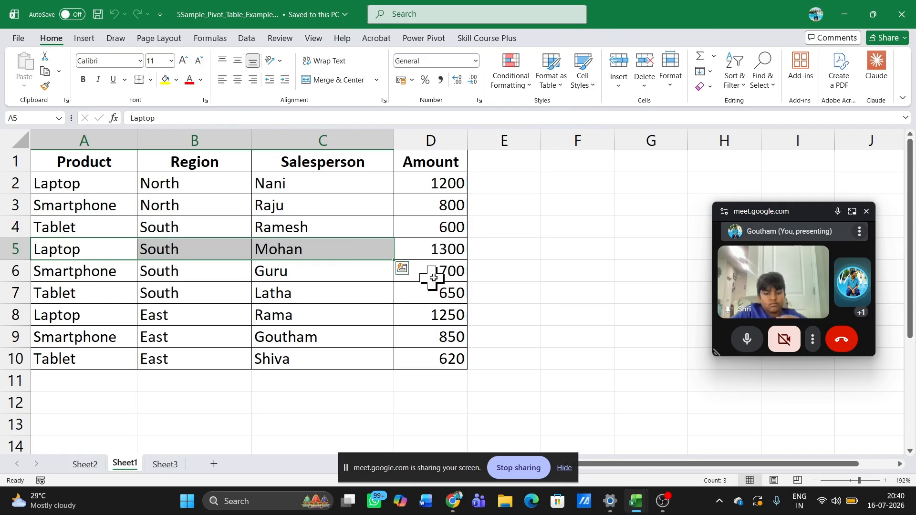
{"action": "left_click_drag", "start_coordinate": [237, 188], "coordinate": [428, 355]}
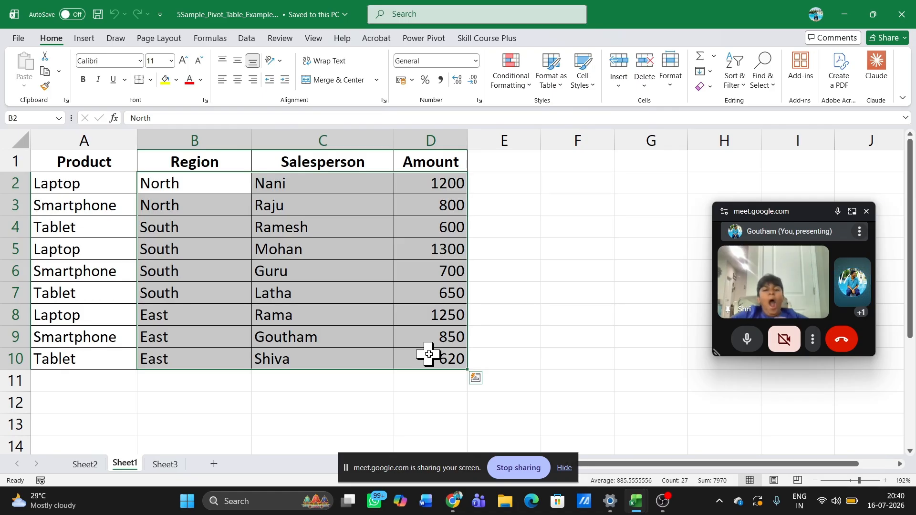
{"action": "left_click", "coordinate": [569, 275]}
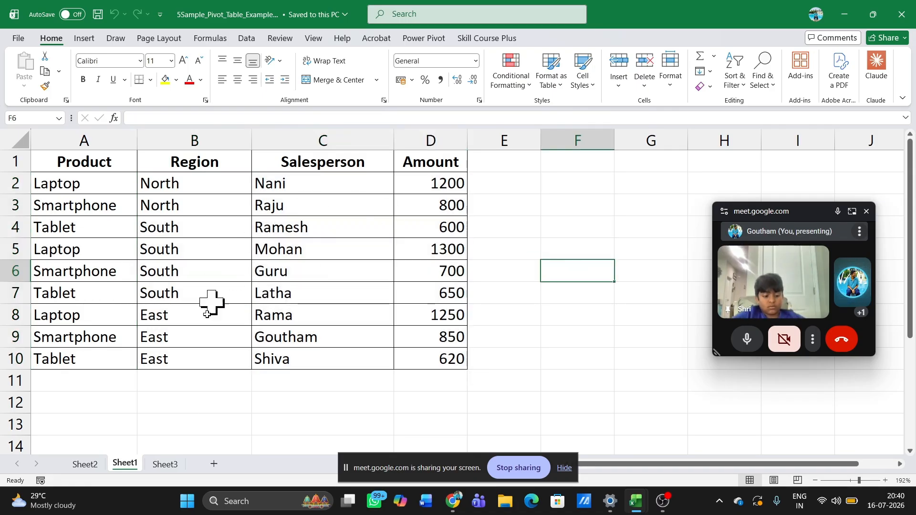
- Look through the employee data on Sheet3, check Sheet2, and return to the sales data on Sheet1
{"action": "left_click", "coordinate": [168, 466]}
{"action": "scroll", "coordinate": [186, 378], "scroll_direction": "down", "scroll_amount": 15}
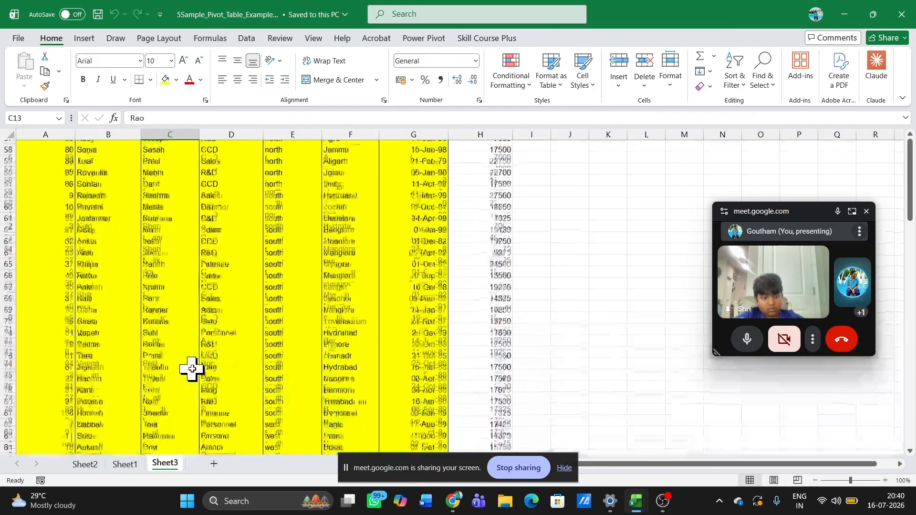
{"action": "scroll", "coordinate": [192, 369], "scroll_direction": "down", "scroll_amount": 20}
{"action": "scroll", "coordinate": [192, 368], "scroll_direction": "up", "scroll_amount": 20}
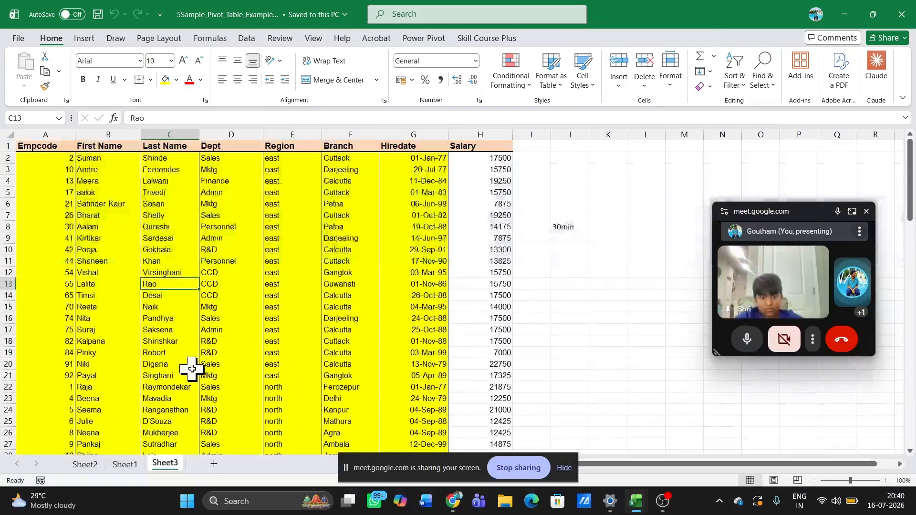
{"action": "left_click", "coordinate": [122, 469]}
{"action": "left_click", "coordinate": [83, 470]}
{"action": "left_click", "coordinate": [119, 471]}
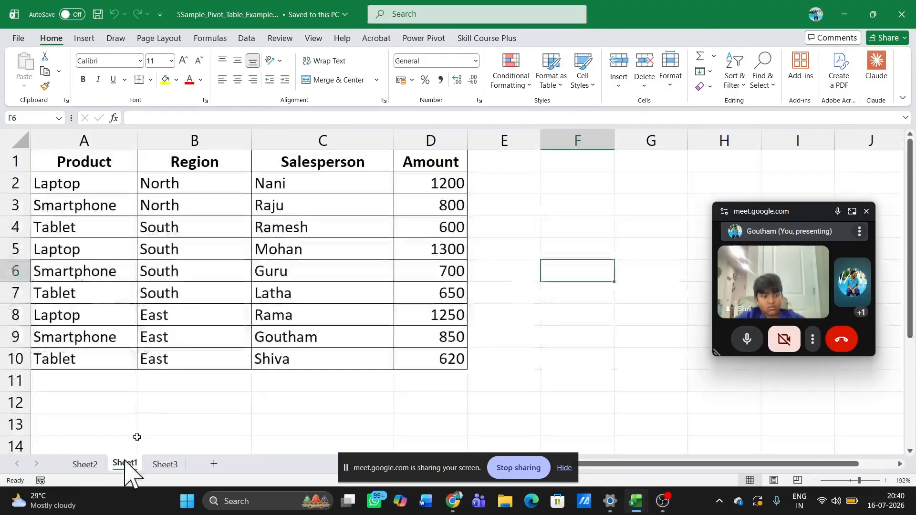
- Create a PivotTable on a new worksheet from the whole sales range A1:D10 of Sheet1
{"action": "scroll", "coordinate": [103, 241], "scroll_direction": "up", "scroll_amount": 8, "text": "ctrl"}
{"action": "scroll", "coordinate": [101, 242], "scroll_direction": "down", "scroll_amount": 6, "text": "ctrl"}
{"action": "scroll", "coordinate": [102, 242], "scroll_direction": "up", "scroll_amount": 1}
{"action": "left_click", "coordinate": [191, 232]}
{"action": "key", "text": "ctrl+a"}
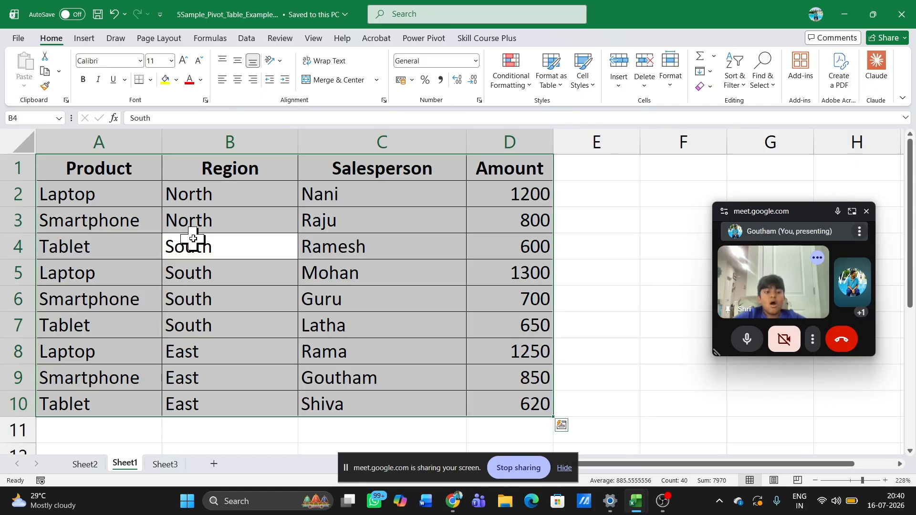
{"action": "left_click", "coordinate": [84, 38]}
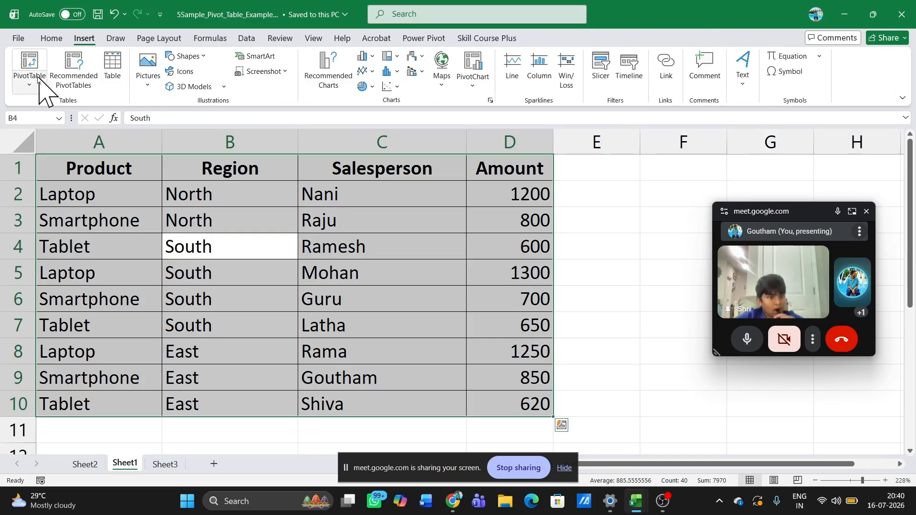
{"action": "left_click", "coordinate": [29, 61]}
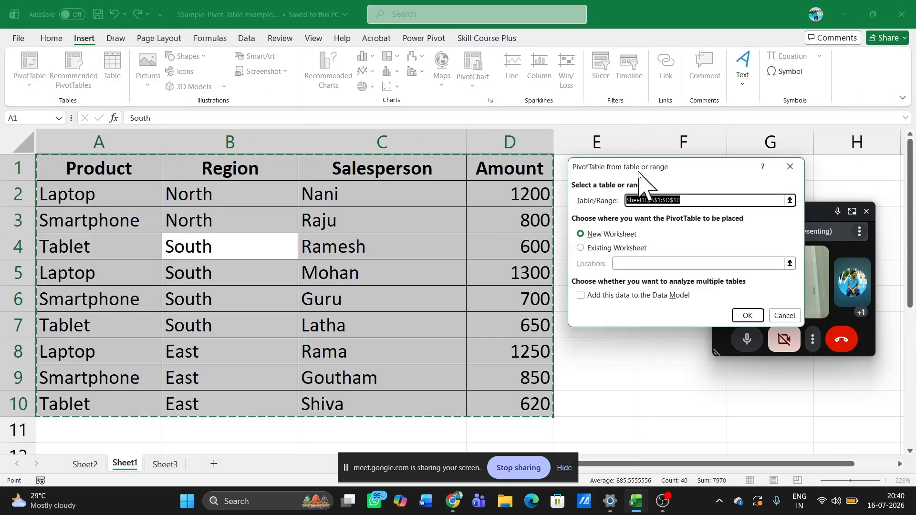
{"action": "left_click_drag", "start_coordinate": [638, 171], "coordinate": [253, 139]}
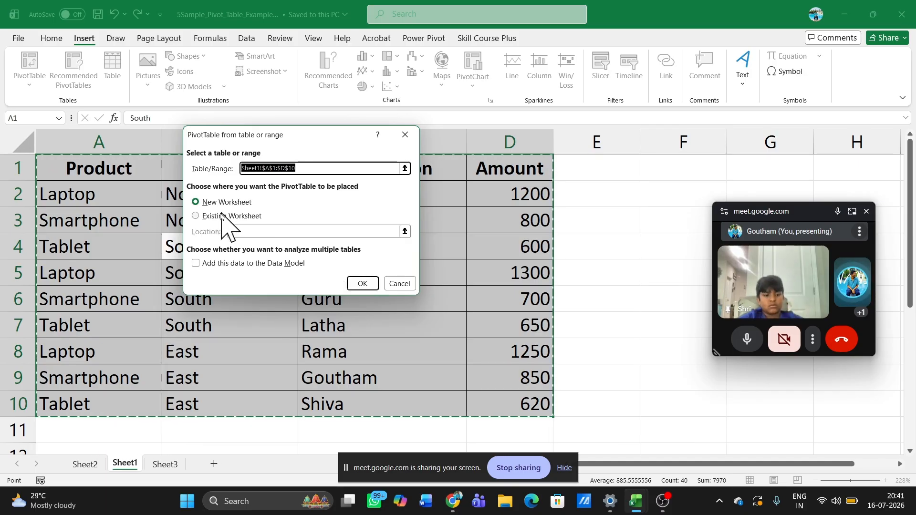
{"action": "left_click", "coordinate": [359, 284]}
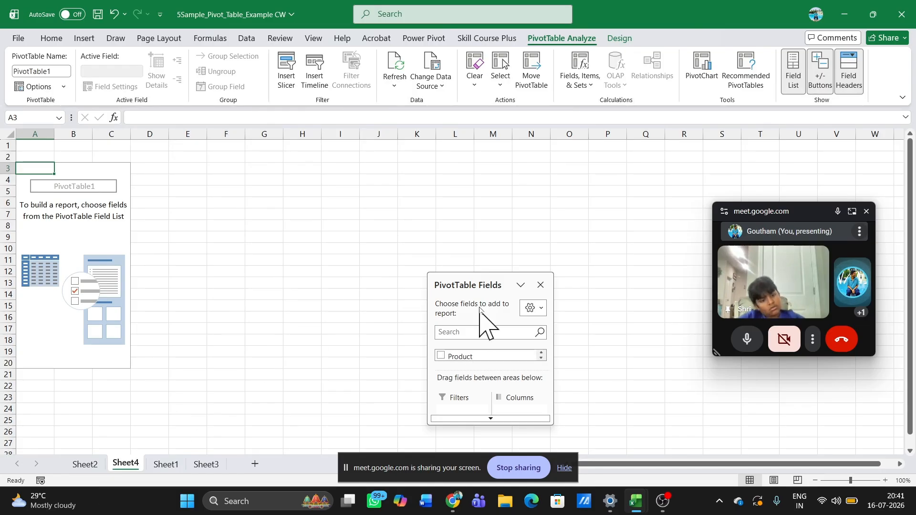
- Enlarge the PivotTable field list and add the Amount, Salesperson, Region and Product fields to the report
{"action": "left_click_drag", "start_coordinate": [471, 273], "coordinate": [506, 81]}
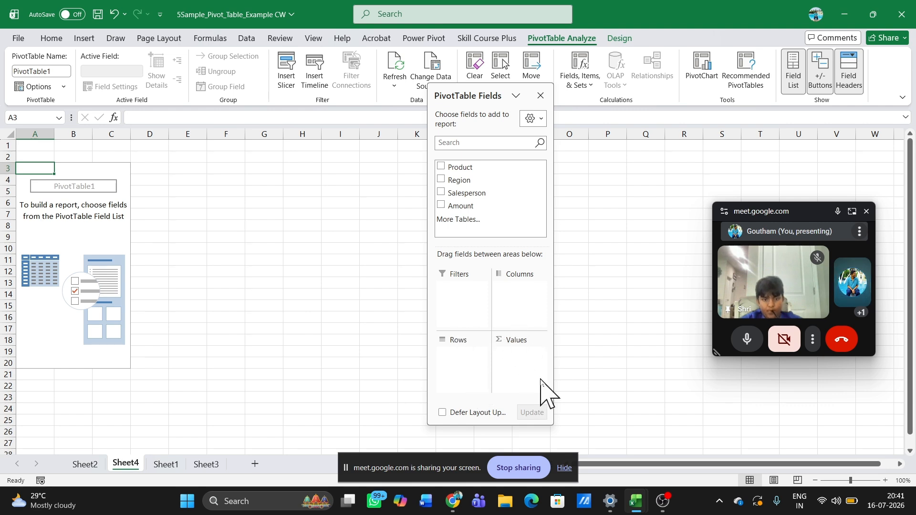
{"action": "left_click", "coordinate": [441, 205]}
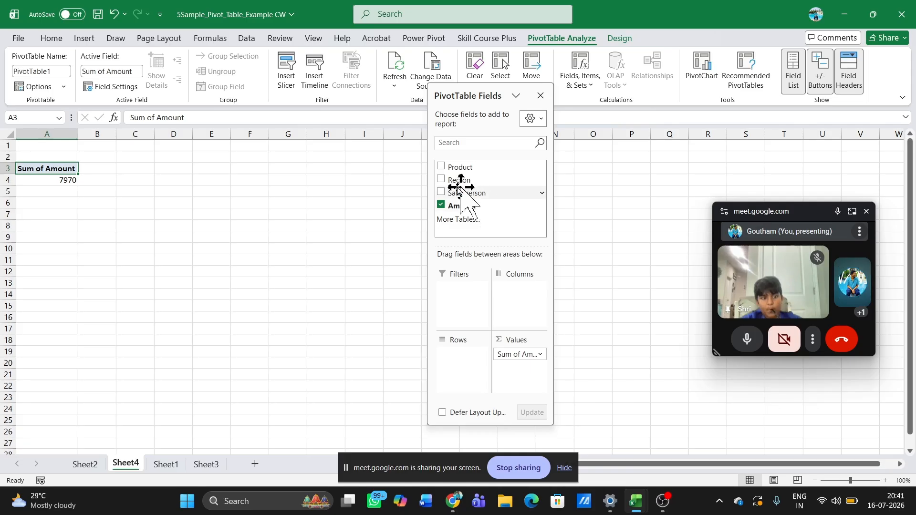
{"action": "left_click", "coordinate": [441, 193]}
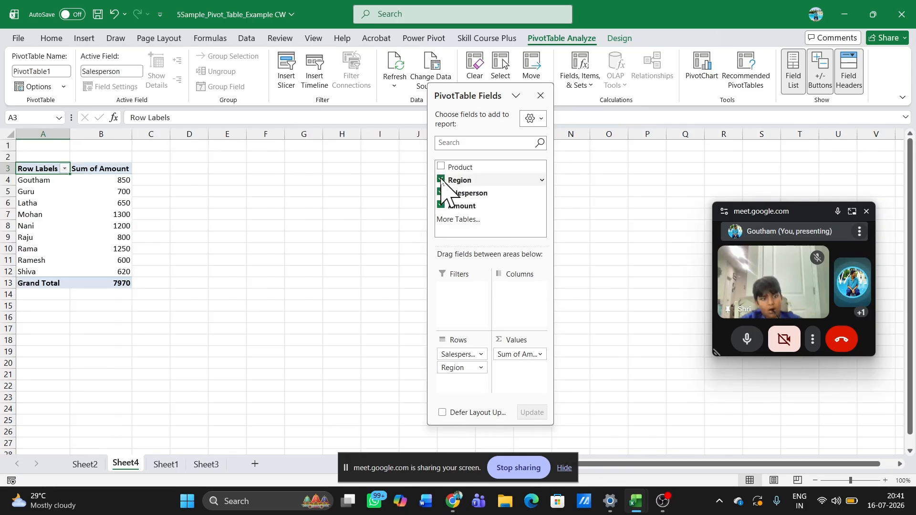
{"action": "left_click", "coordinate": [441, 180]}
{"action": "left_click", "coordinate": [441, 167]}
- Arrange the PivotTable with Region as the report filter and Salesperson nested under Product in the rows
{"action": "left_click_drag", "start_coordinate": [456, 354], "coordinate": [451, 315]}
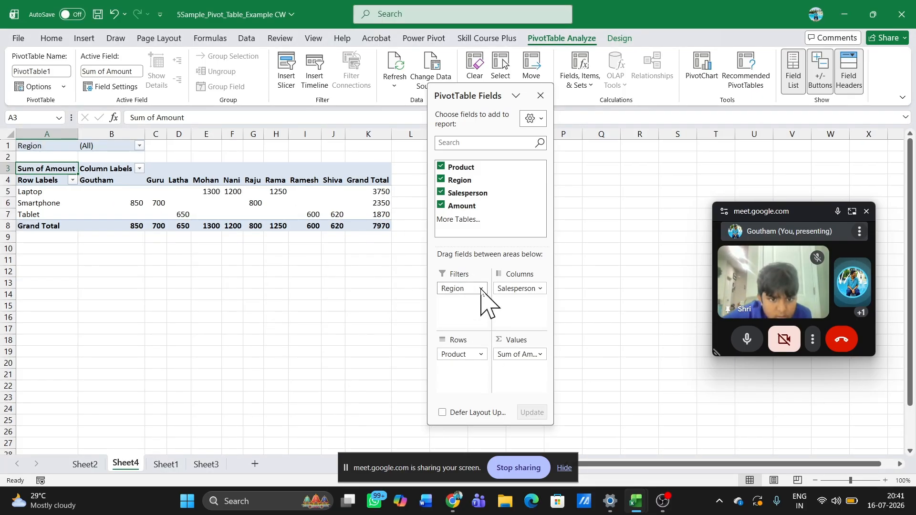
{"action": "left_click_drag", "start_coordinate": [528, 290], "coordinate": [465, 392]}
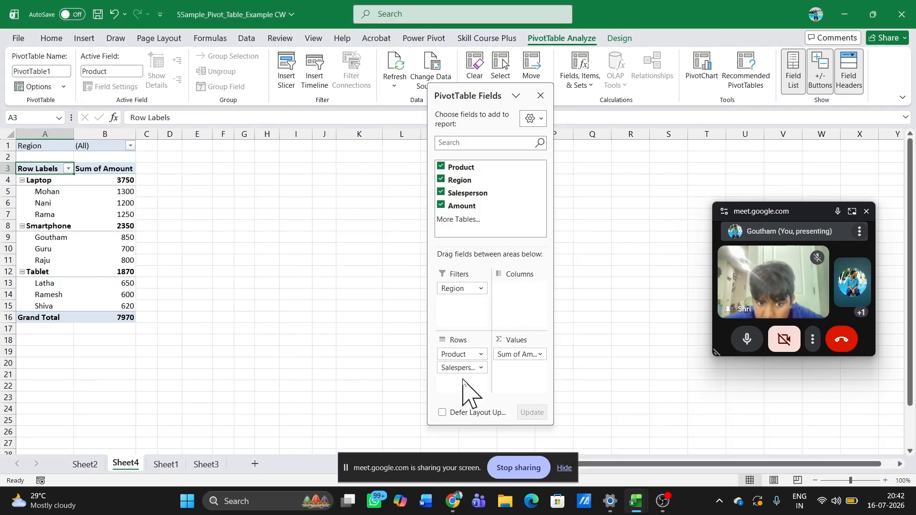
- Examine the salespeople listed under each product and the product subtotals in the PivotTable
{"action": "scroll", "coordinate": [118, 220], "scroll_direction": "up", "scroll_amount": 1}
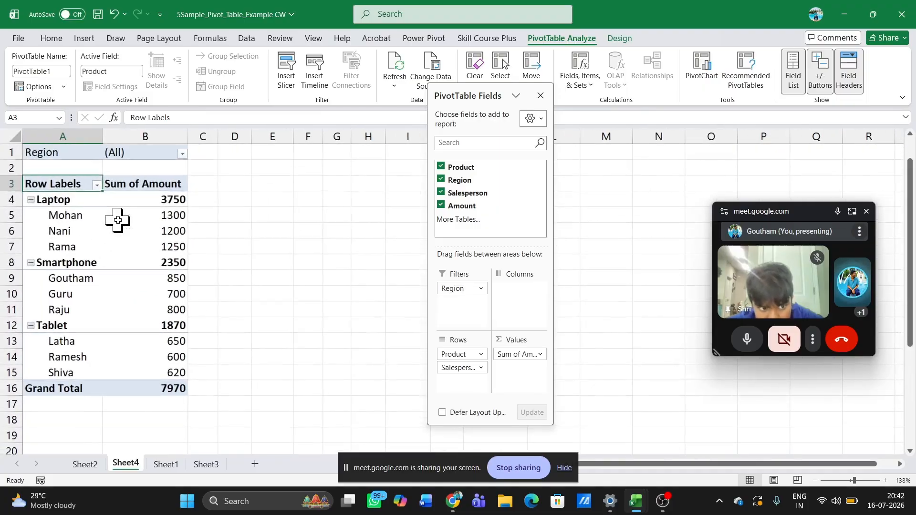
{"action": "left_click_drag", "start_coordinate": [53, 215], "coordinate": [58, 243]}
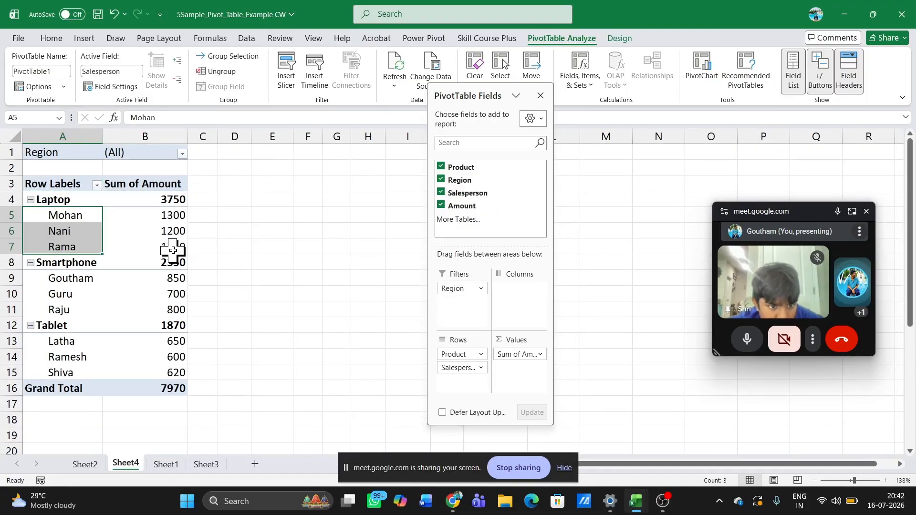
{"action": "left_click", "coordinate": [164, 200]}
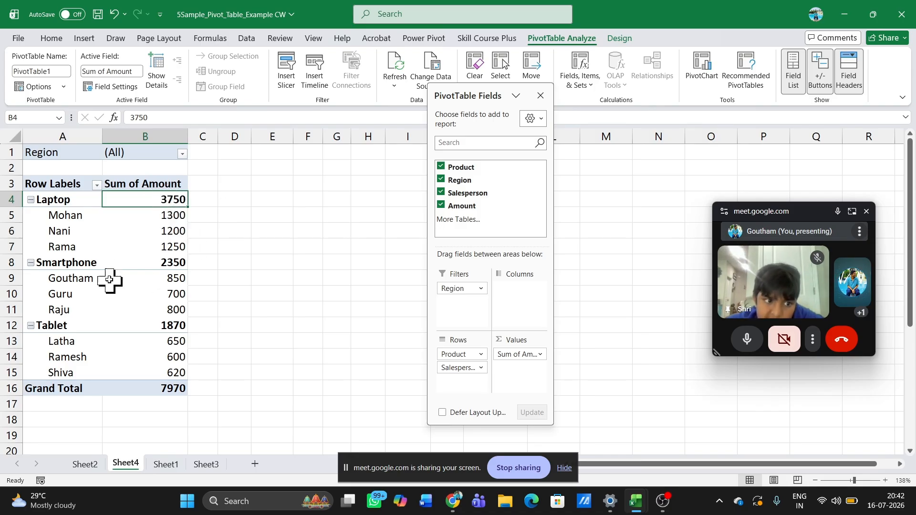
{"action": "left_click", "coordinate": [179, 261]}
{"action": "left_click", "coordinate": [138, 273]}
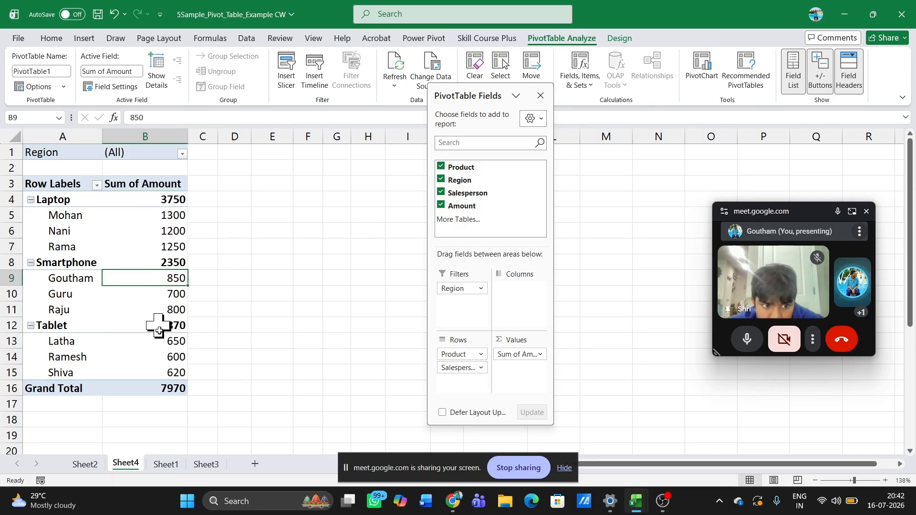
{"action": "left_click", "coordinate": [235, 295]}
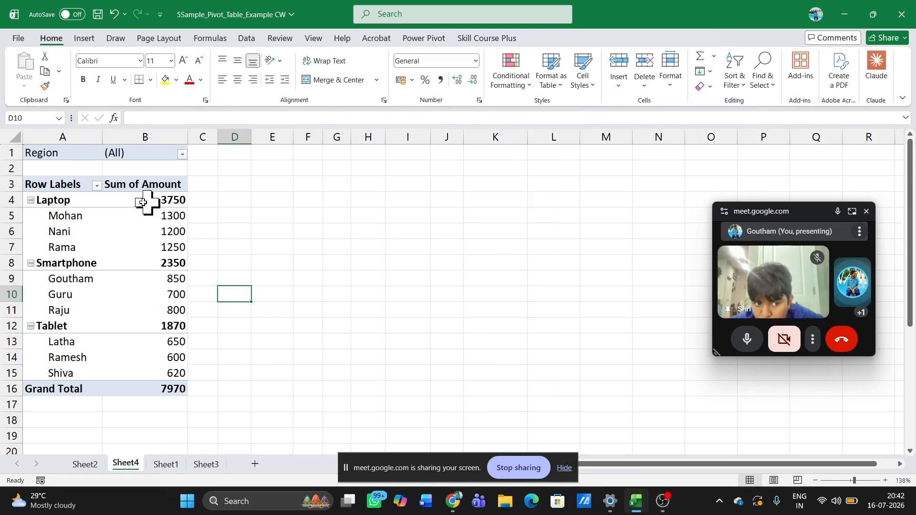
- Filter the PivotTable by Region to show only South
{"action": "left_click", "coordinate": [183, 154]}
{"action": "left_click", "coordinate": [67, 216]}
{"action": "left_click", "coordinate": [136, 309]}
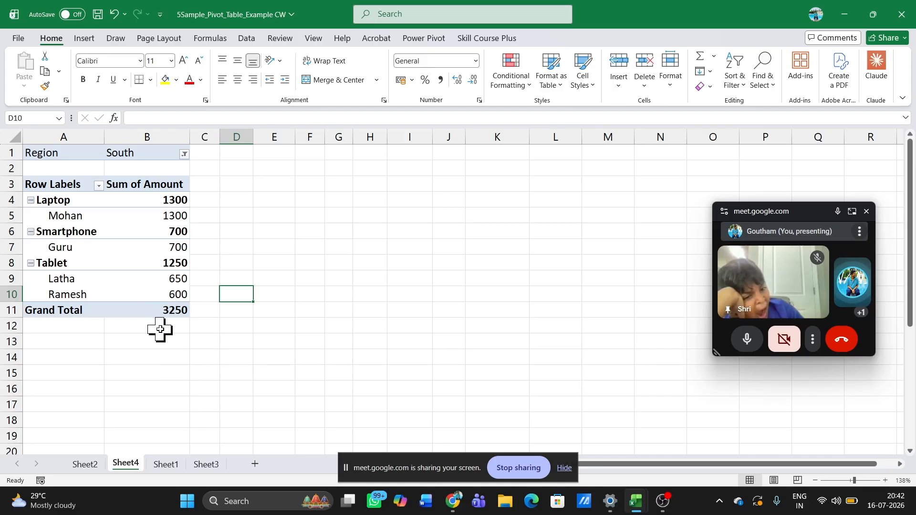
- Set the PivotTable's Region filter to North
{"action": "left_click", "coordinate": [185, 154]}
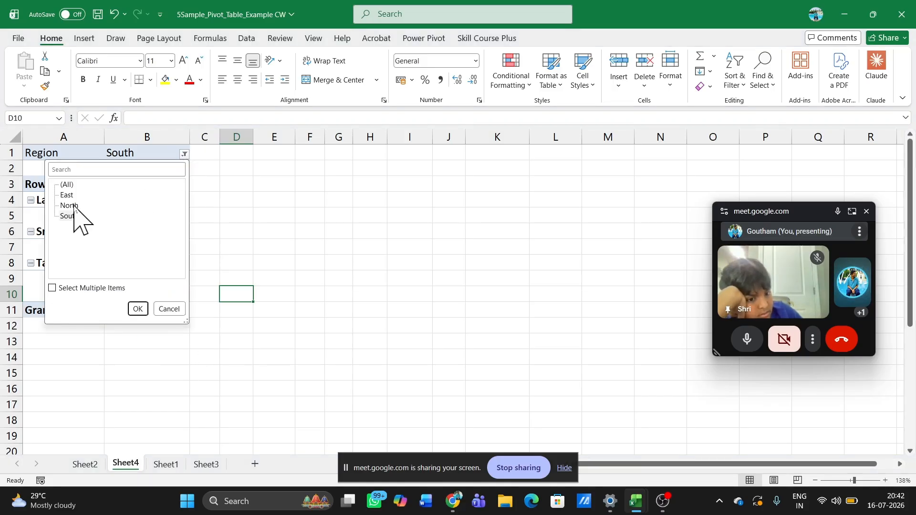
{"action": "left_click", "coordinate": [138, 309]}
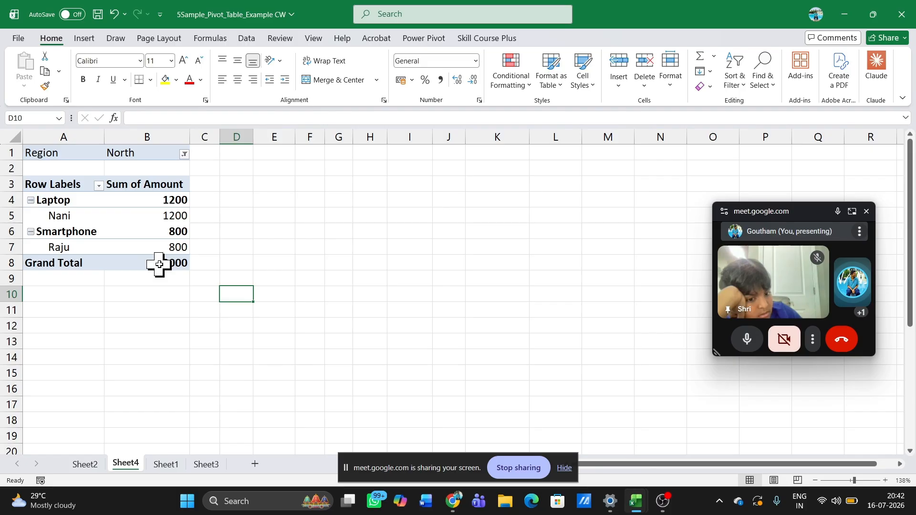
- Switch the PivotTable's Region filter to East
{"action": "left_click", "coordinate": [185, 154]}
{"action": "left_click", "coordinate": [66, 196]}
{"action": "left_click", "coordinate": [137, 309]}
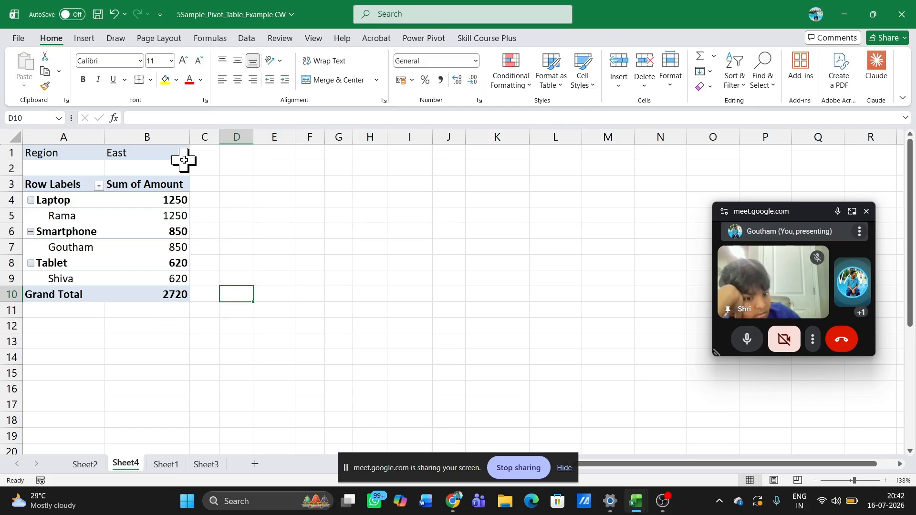
- Move the Product field from the rows to the report filters and filter it to Laptop
{"action": "left_click", "coordinate": [143, 176]}
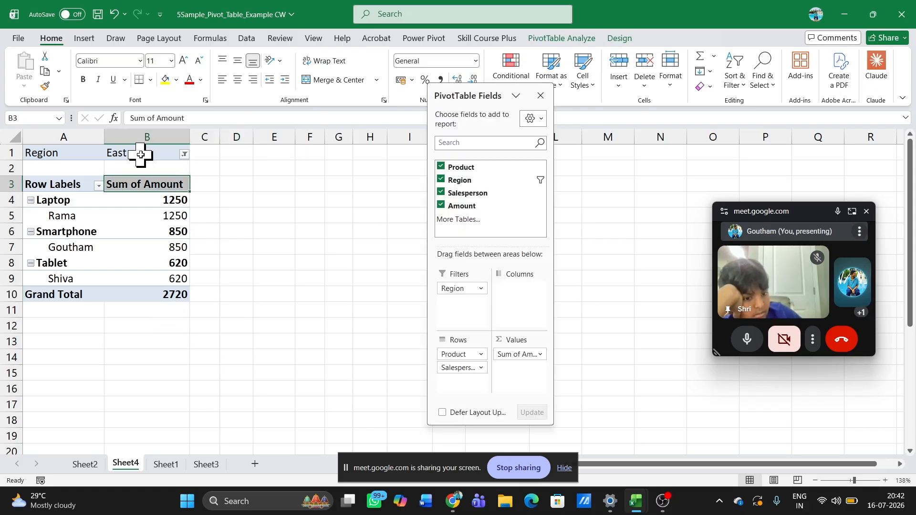
{"action": "left_click_drag", "start_coordinate": [459, 356], "coordinate": [460, 308]}
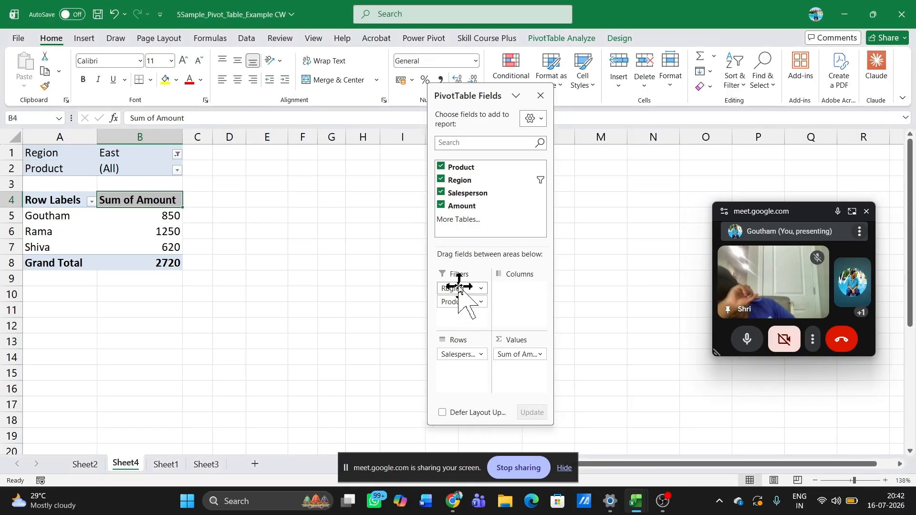
{"action": "left_click", "coordinate": [299, 242]}
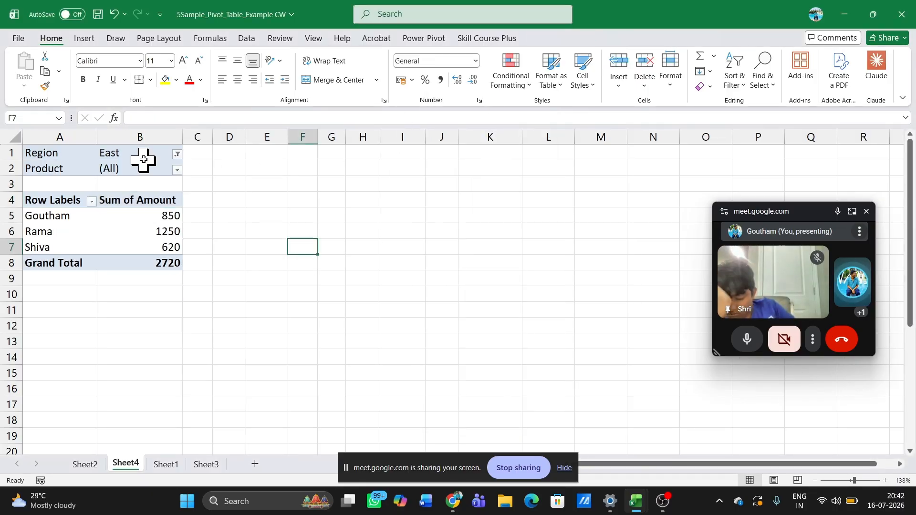
{"action": "left_click", "coordinate": [177, 170]}
{"action": "left_click", "coordinate": [72, 211]}
{"action": "left_click", "coordinate": [130, 325]}
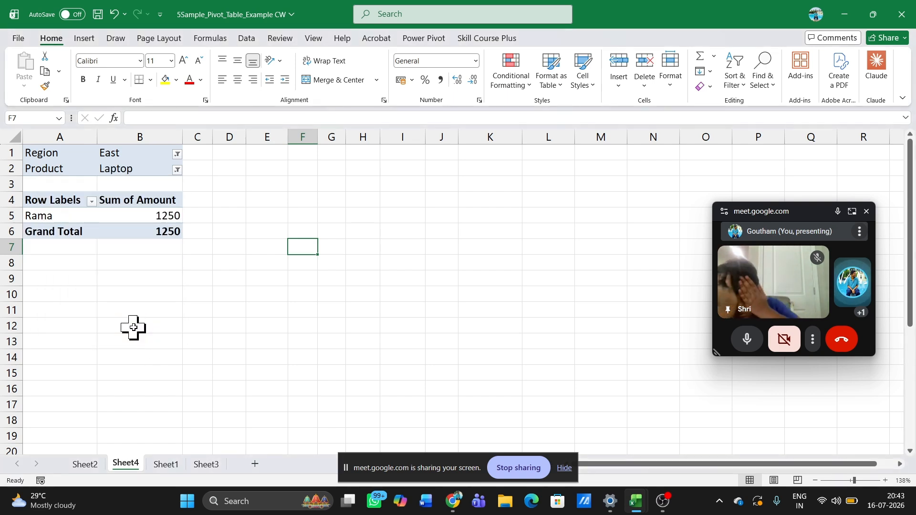
- Reset the PivotTable's Region filter to (All)
{"action": "left_click", "coordinate": [177, 154]}
{"action": "left_click", "coordinate": [59, 185]}
{"action": "left_click", "coordinate": [131, 309]}
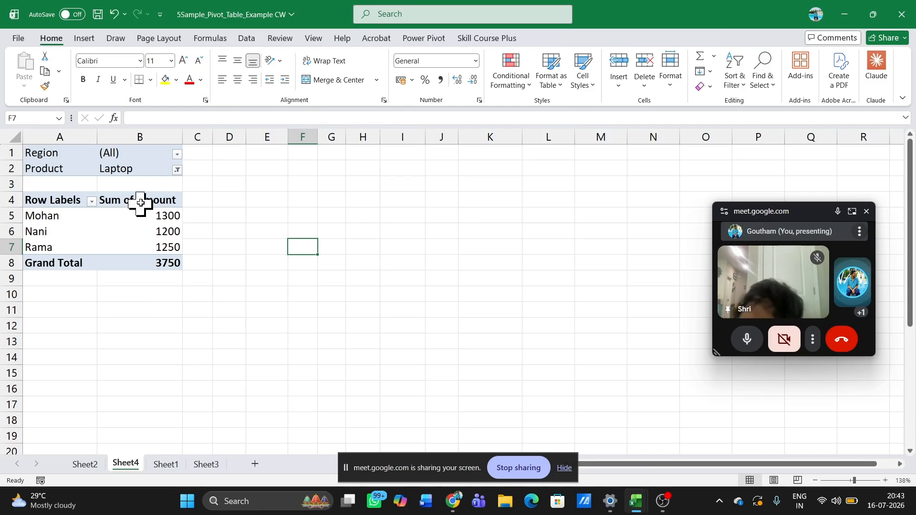
- Set the PivotTable's Product filter to Smartphone, and switch it to Tablet
{"action": "left_click", "coordinate": [178, 170]}
{"action": "left_click", "coordinate": [85, 222]}
{"action": "left_click", "coordinate": [139, 326]}
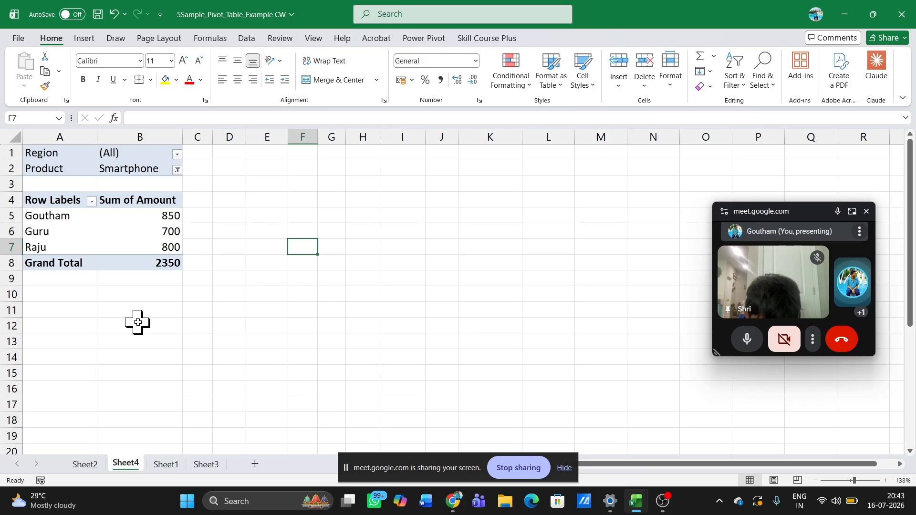
{"action": "left_click", "coordinate": [177, 170]}
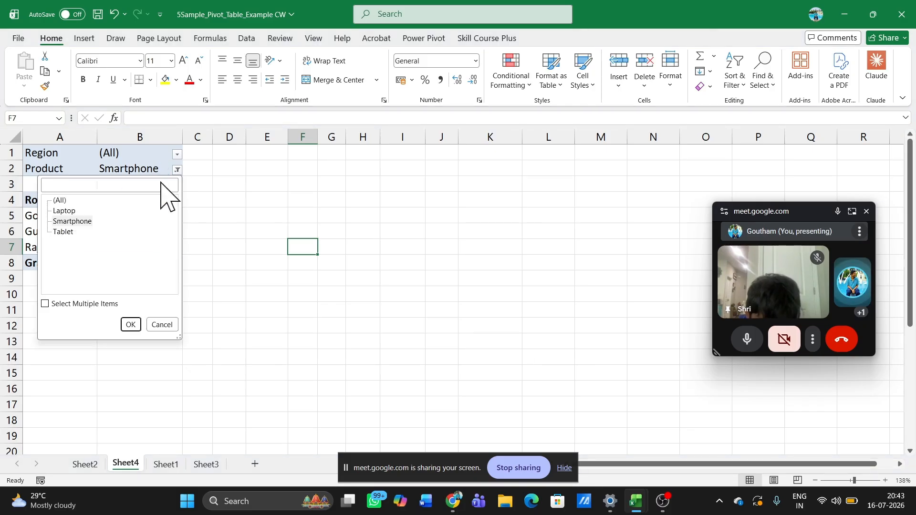
{"action": "left_click", "coordinate": [64, 233]}
{"action": "left_click", "coordinate": [131, 325]}
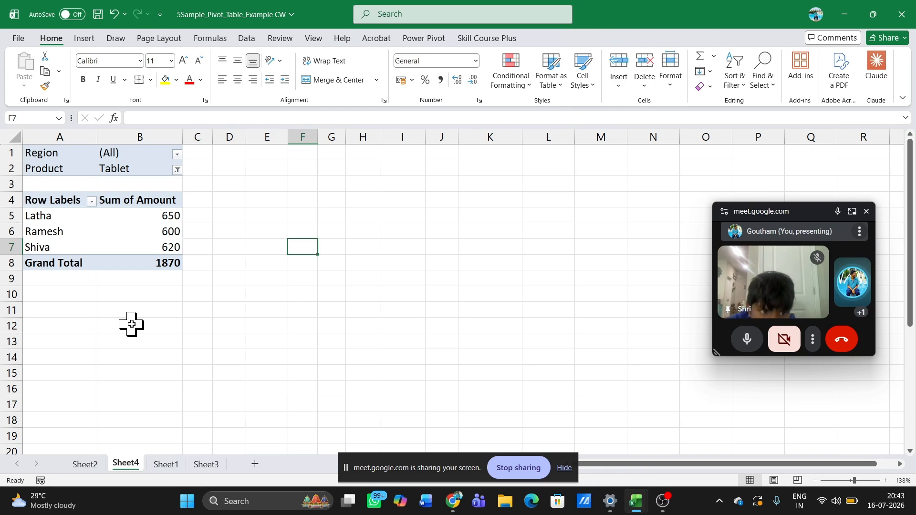
- Review the exercise instructions on Sheet2 and the source sales data on Sheet1, and return to the PivotTable on Sheet4
{"action": "left_click", "coordinate": [86, 465]}
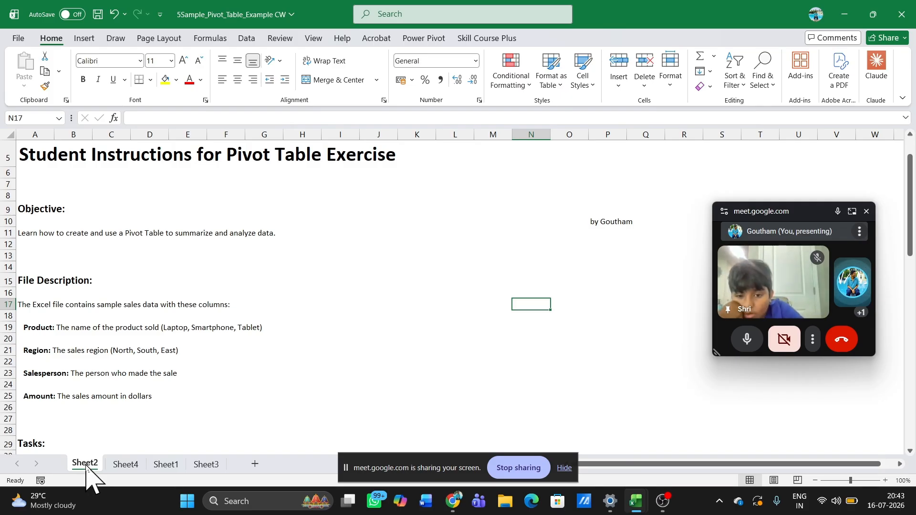
{"action": "scroll", "coordinate": [145, 319], "scroll_direction": "down", "scroll_amount": 14}
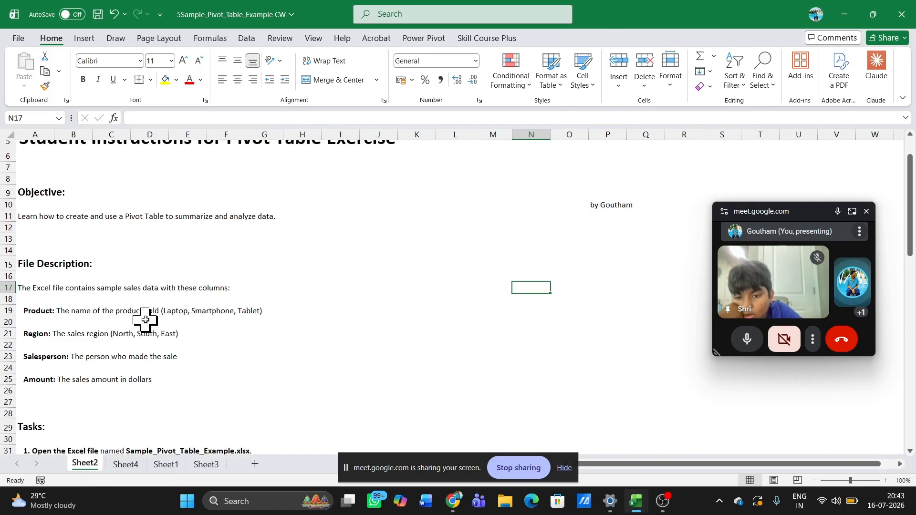
{"action": "scroll", "coordinate": [146, 319], "scroll_direction": "down", "scroll_amount": 16}
{"action": "scroll", "coordinate": [146, 319], "scroll_direction": "up", "scroll_amount": 20}
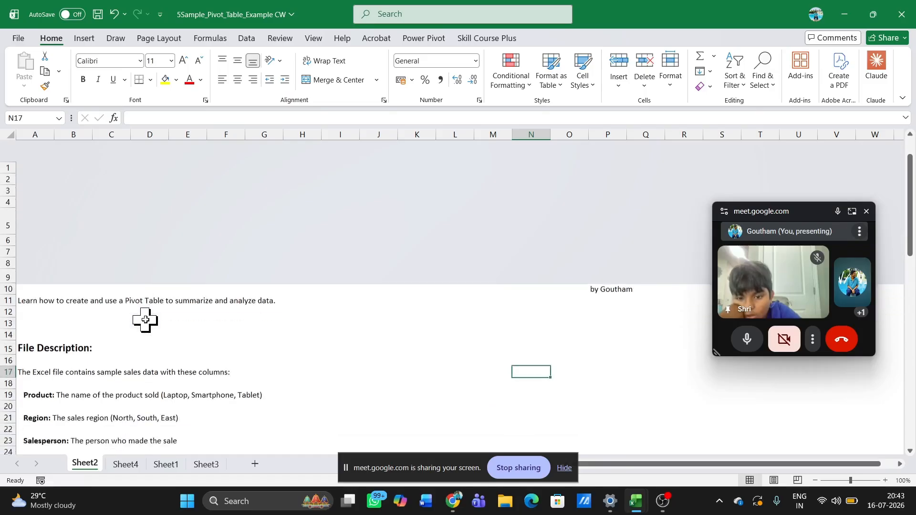
{"action": "left_click", "coordinate": [121, 466]}
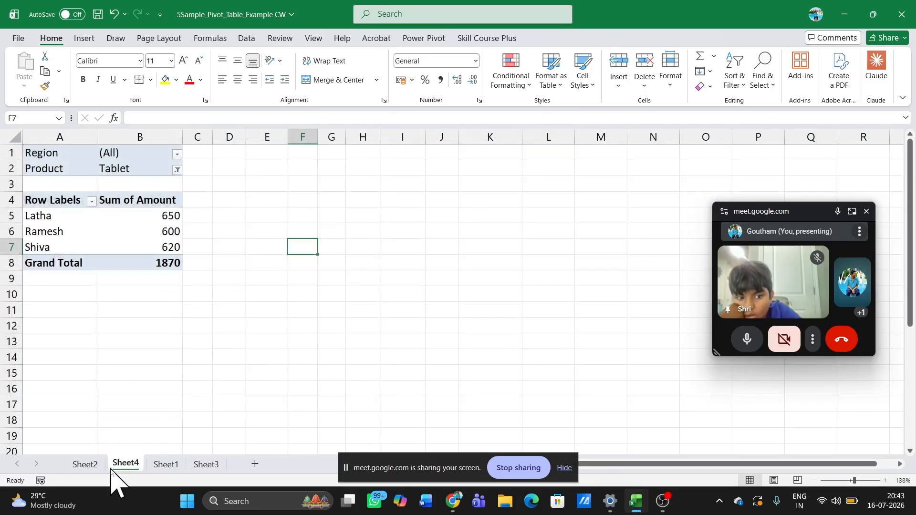
{"action": "left_click", "coordinate": [170, 469]}
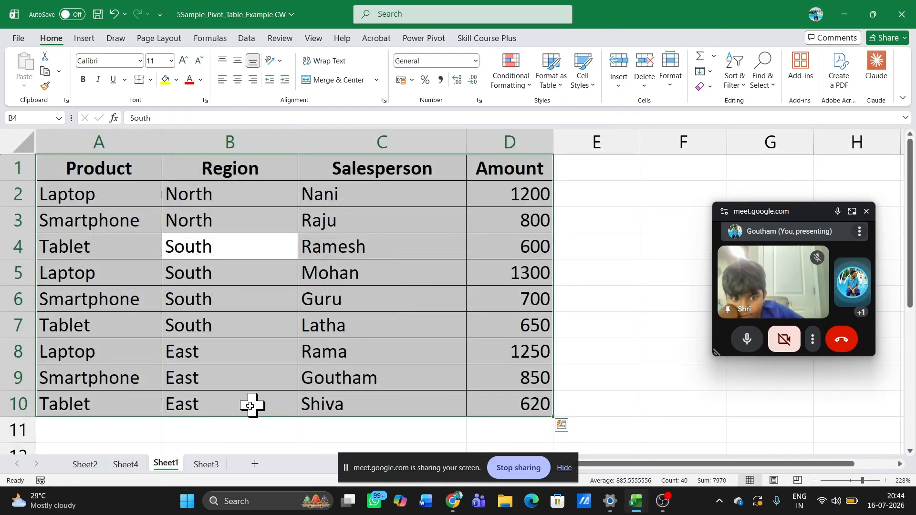
{"action": "left_click", "coordinate": [132, 470]}
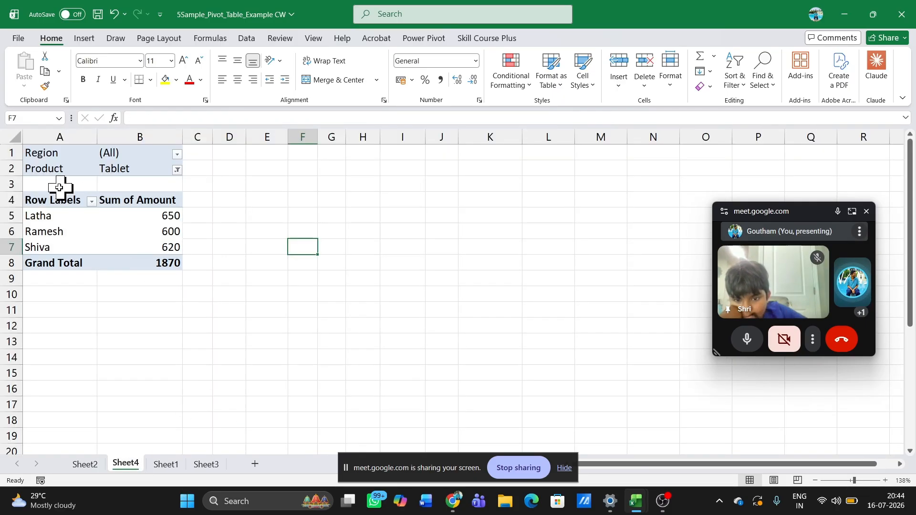
- Remove Salesperson from the PivotTable and move Product from the report filters back to the rows
{"action": "left_click", "coordinate": [129, 169]}
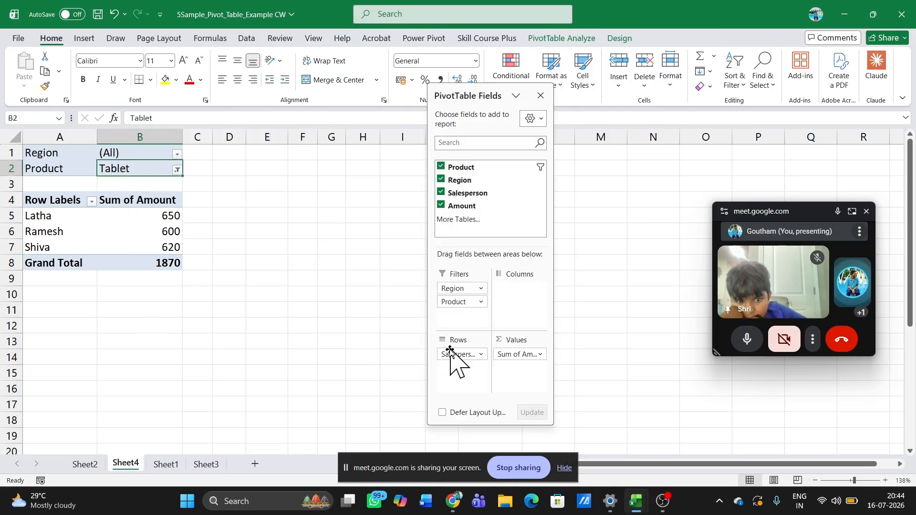
{"action": "left_click_drag", "start_coordinate": [450, 355], "coordinate": [328, 313]}
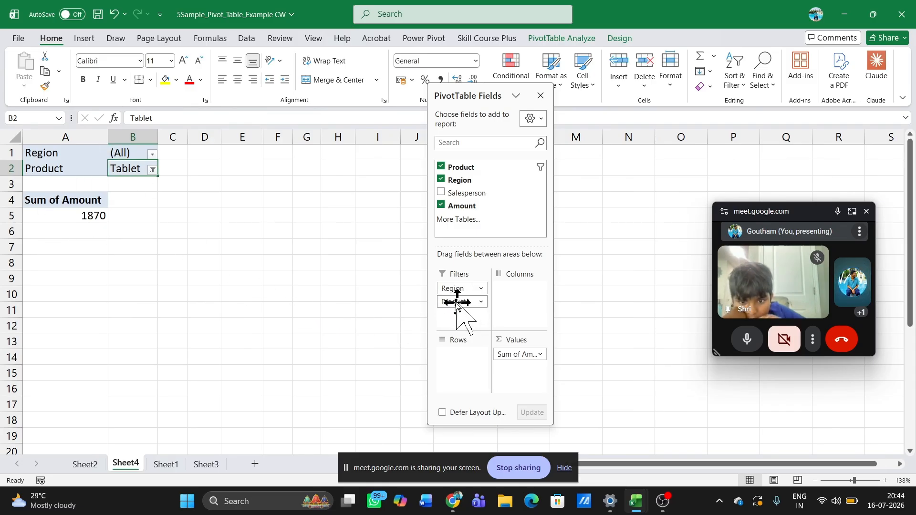
{"action": "left_click_drag", "start_coordinate": [457, 303], "coordinate": [454, 348]}
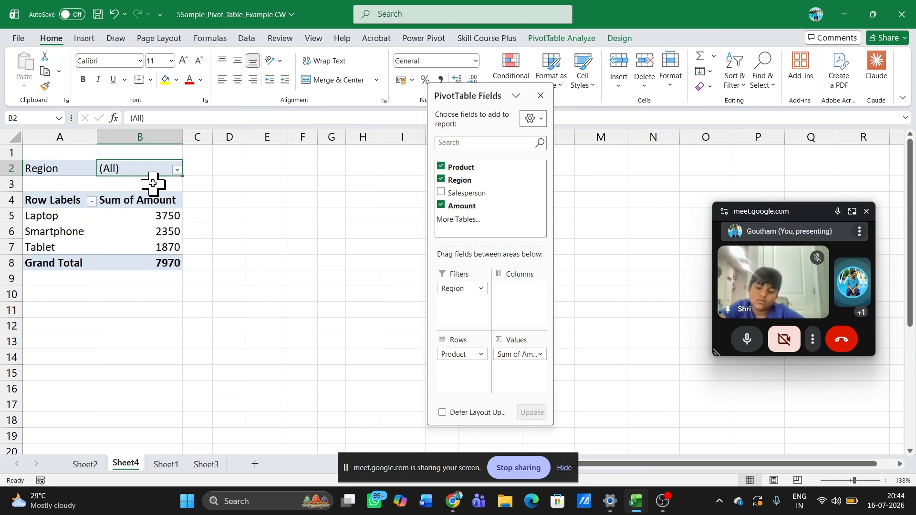
- Filter the product totals by Region to South, and switch the filter to North
{"action": "left_click", "coordinate": [178, 171]}
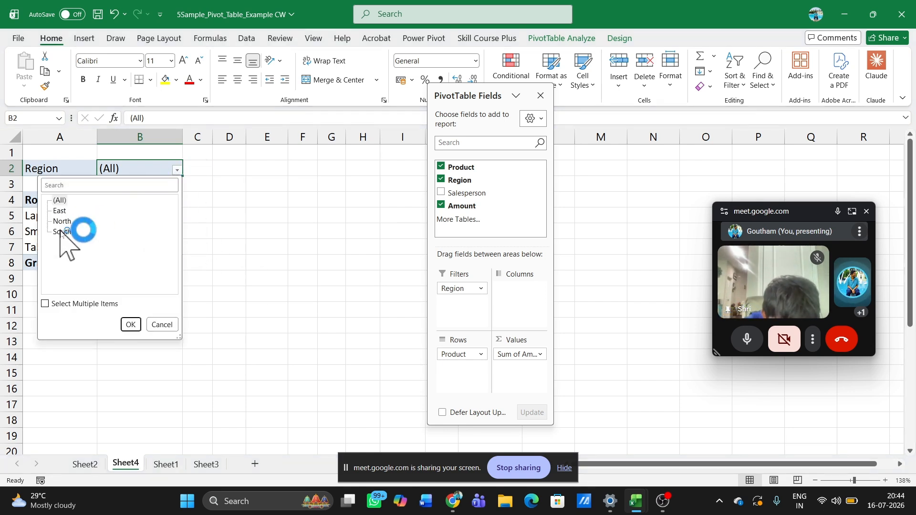
{"action": "left_click", "coordinate": [63, 232]}
{"action": "left_click", "coordinate": [131, 324]}
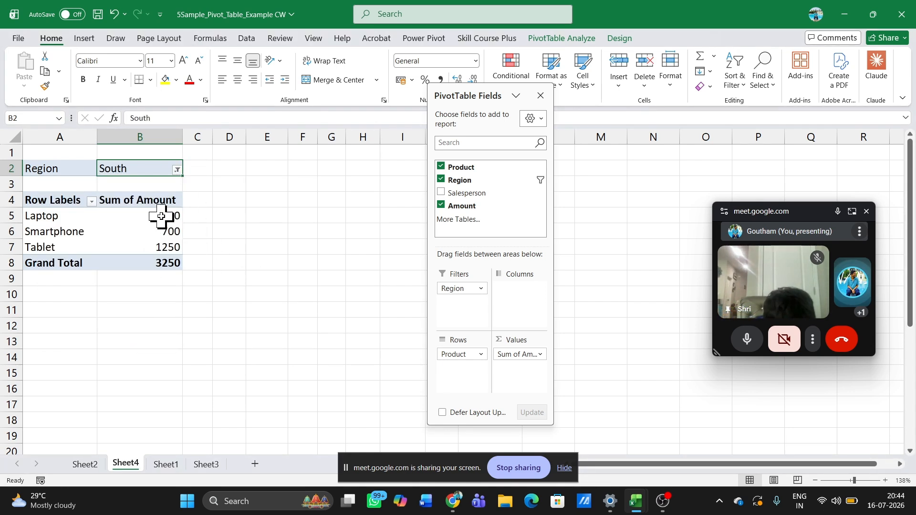
{"action": "left_click", "coordinate": [178, 170]}
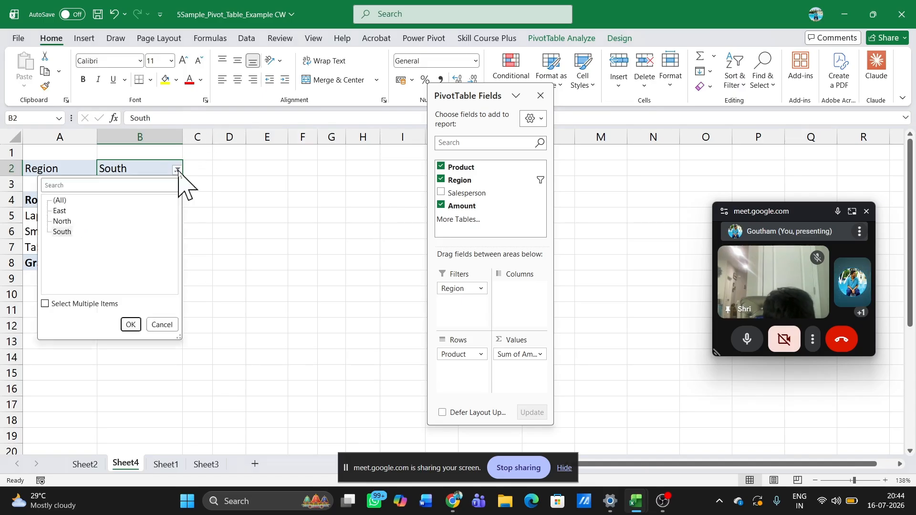
{"action": "left_click", "coordinate": [63, 221]}
{"action": "left_click", "coordinate": [131, 324]}
- Set the Region filter of the product totals to East and close the PivotTable field list
{"action": "left_click", "coordinate": [178, 171]}
{"action": "left_click", "coordinate": [60, 211]}
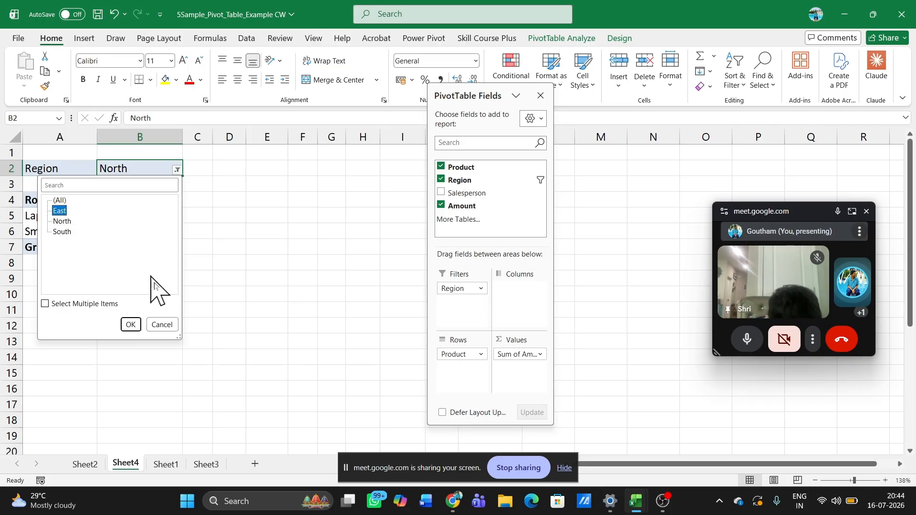
{"action": "left_click", "coordinate": [131, 325]}
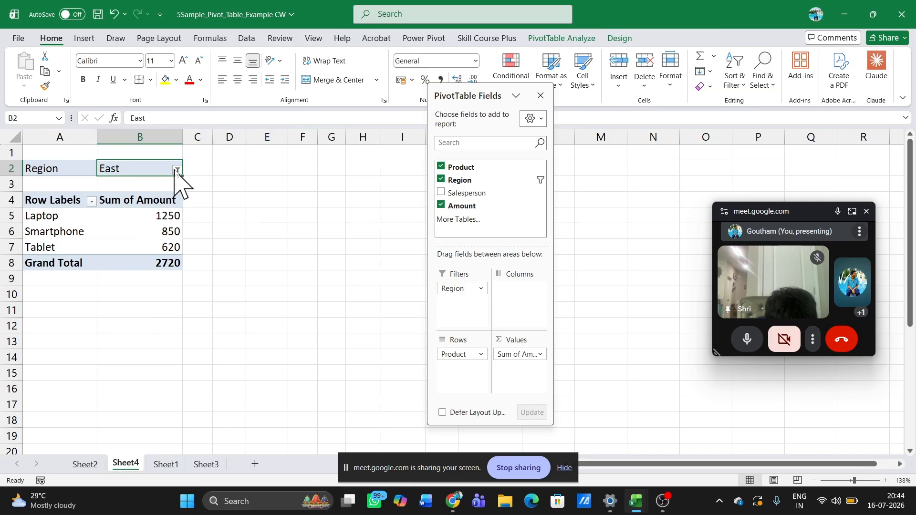
{"action": "left_click", "coordinate": [545, 98]}
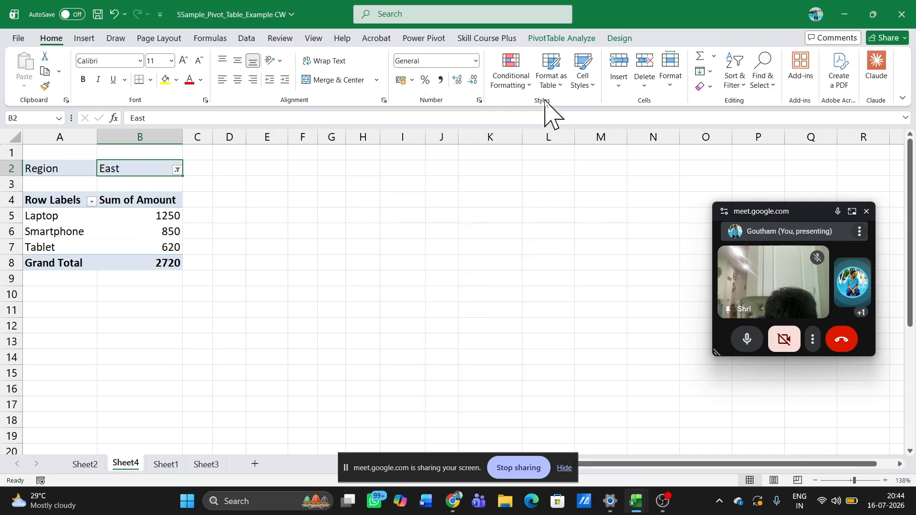
{"action": "left_click", "coordinate": [90, 40]}
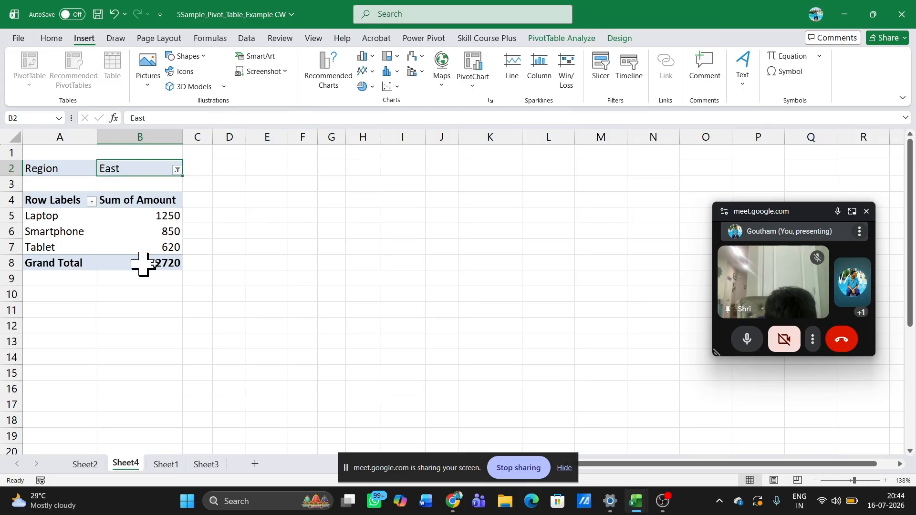
{"action": "left_click", "coordinate": [619, 39]}
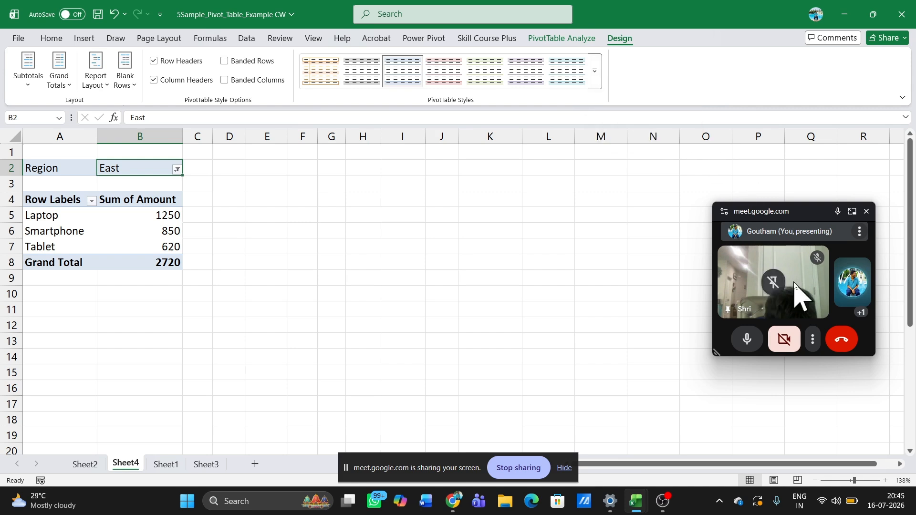
{"action": "left_click", "coordinate": [769, 283]}
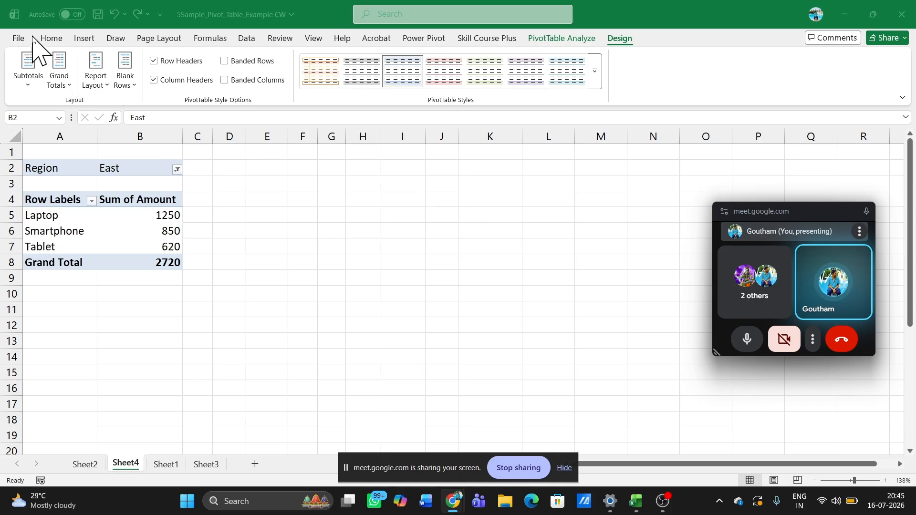
{"action": "left_click", "coordinate": [61, 50]}
{"action": "left_click", "coordinate": [84, 38]}
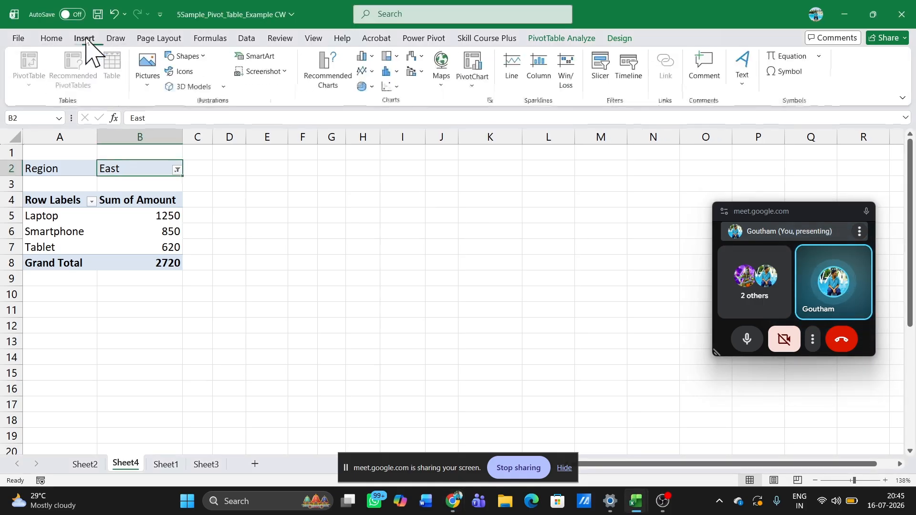
{"action": "left_click", "coordinate": [251, 247]}
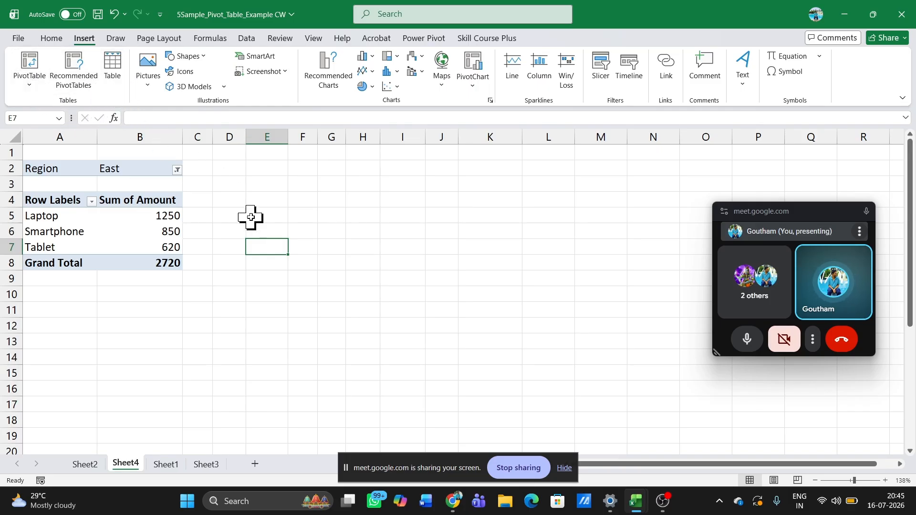
- Convert the sales data in A1:D10 on Sheet1 into an Excel table with headers
{"action": "left_click", "coordinate": [167, 465]}
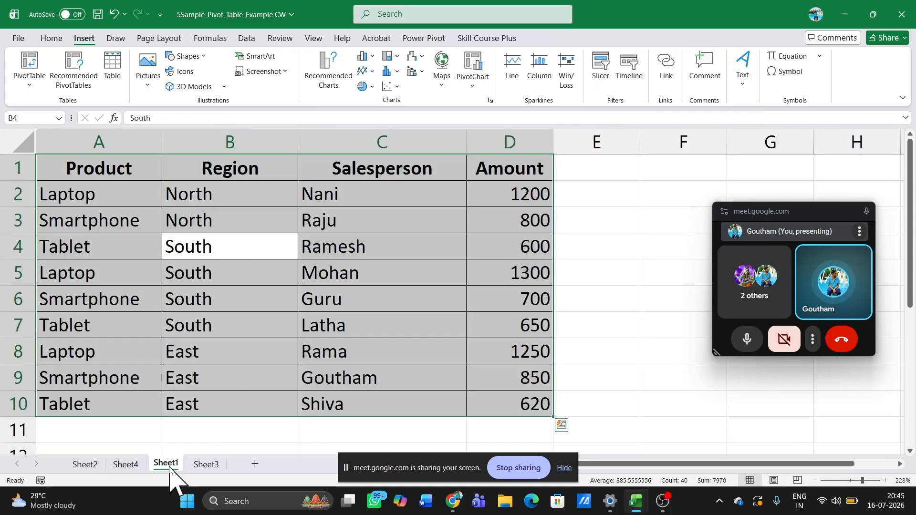
{"action": "left_click", "coordinate": [653, 247]}
{"action": "left_click", "coordinate": [303, 273]}
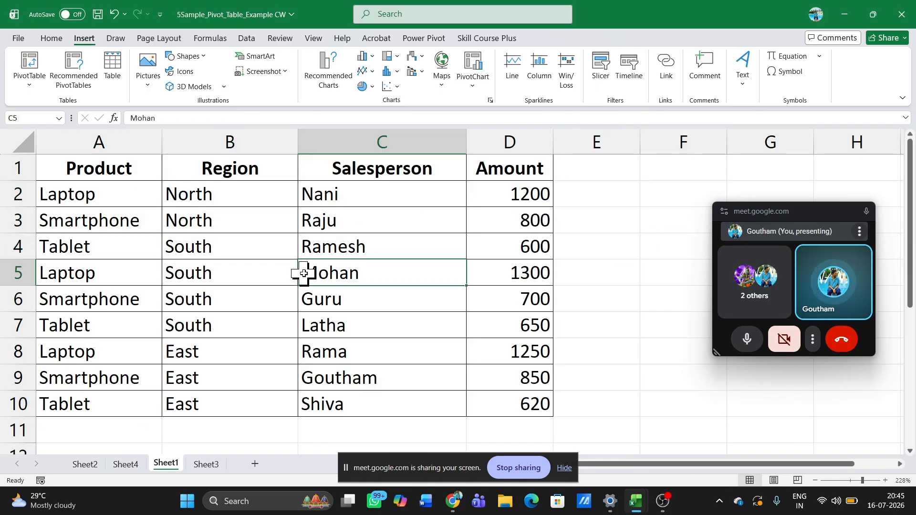
{"action": "key", "text": "ctrl+a"}
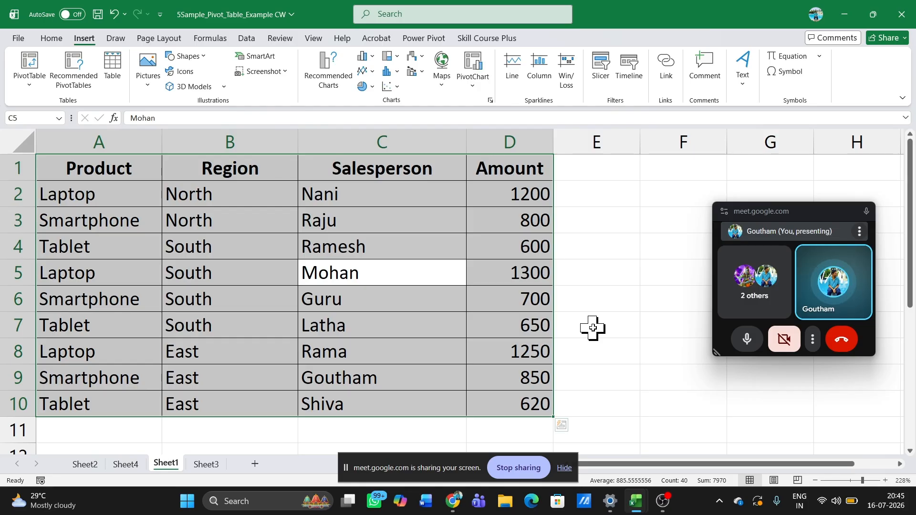
{"action": "key", "text": "ctrl+t"}
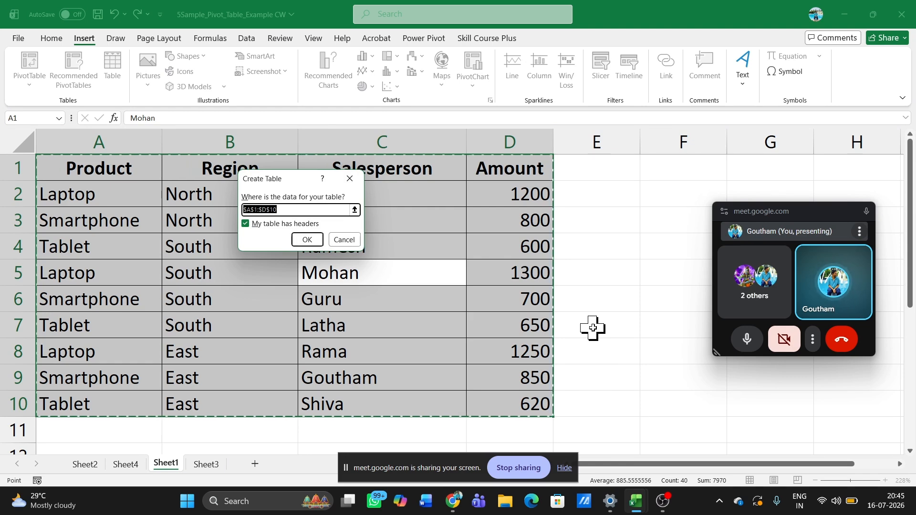
{"action": "key", "text": "Return"}
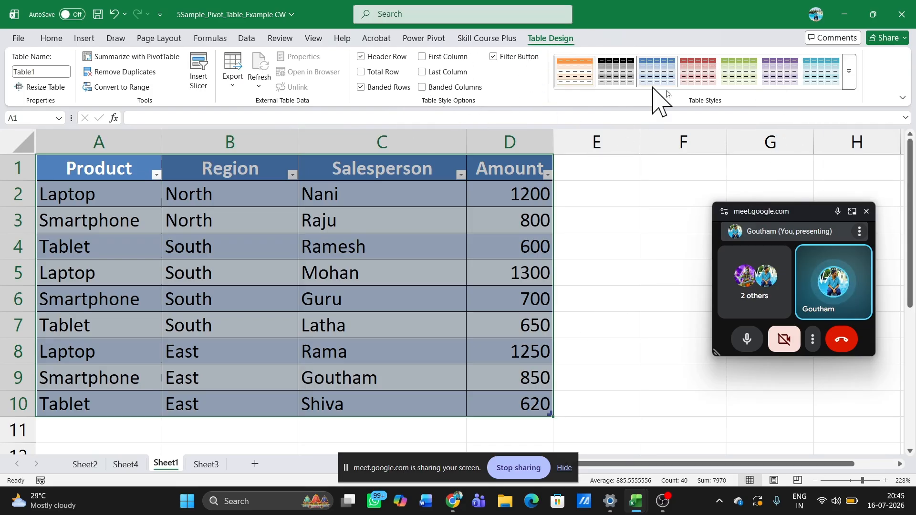
{"action": "left_click", "coordinate": [851, 80]}
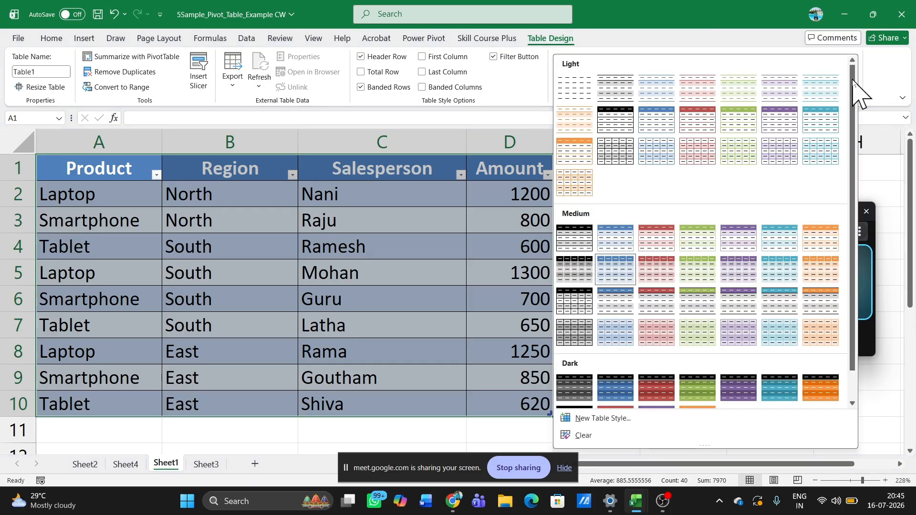
{"action": "left_click", "coordinate": [894, 84]}
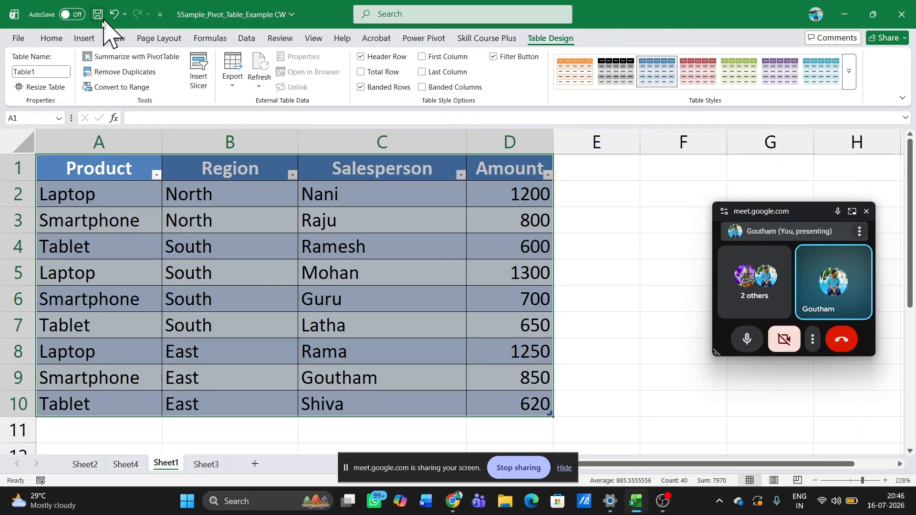
{"action": "left_click", "coordinate": [85, 38]}
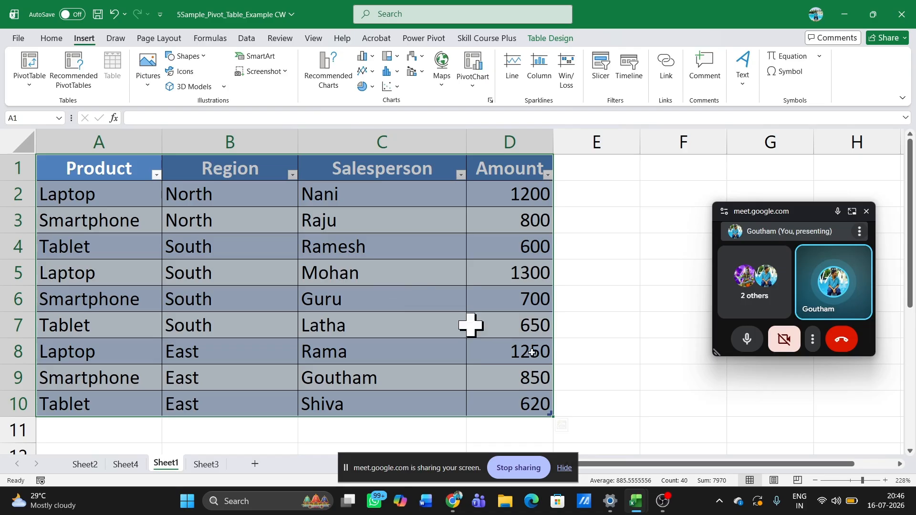
{"action": "left_click", "coordinate": [621, 358]}
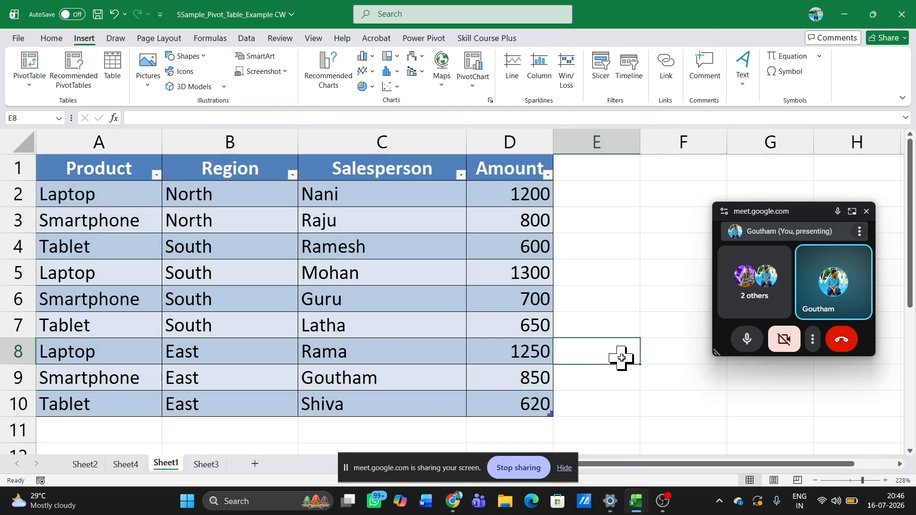
- Undo the table conversion and convert the sales data in A1:D10 into a table with headers again
{"action": "key", "text": "ctrl+z"}
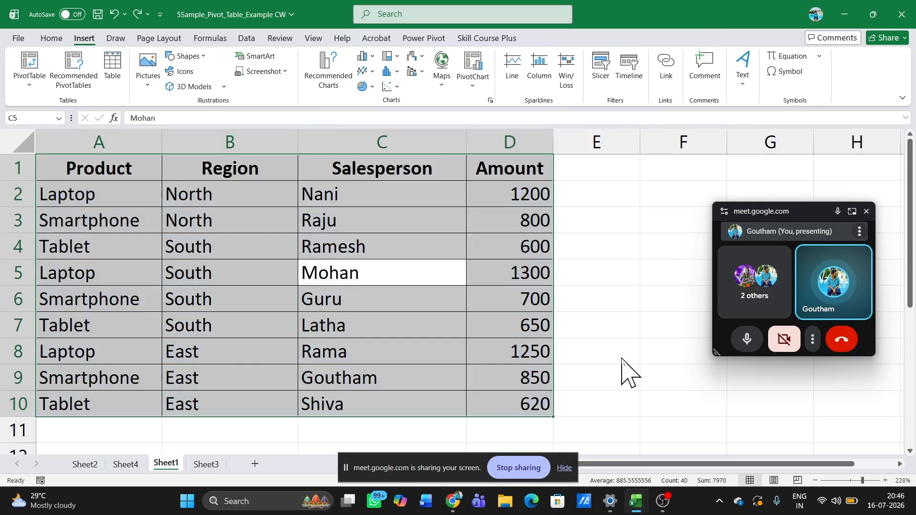
{"action": "key", "text": "ctrl+t"}
{"action": "key", "text": "Return"}
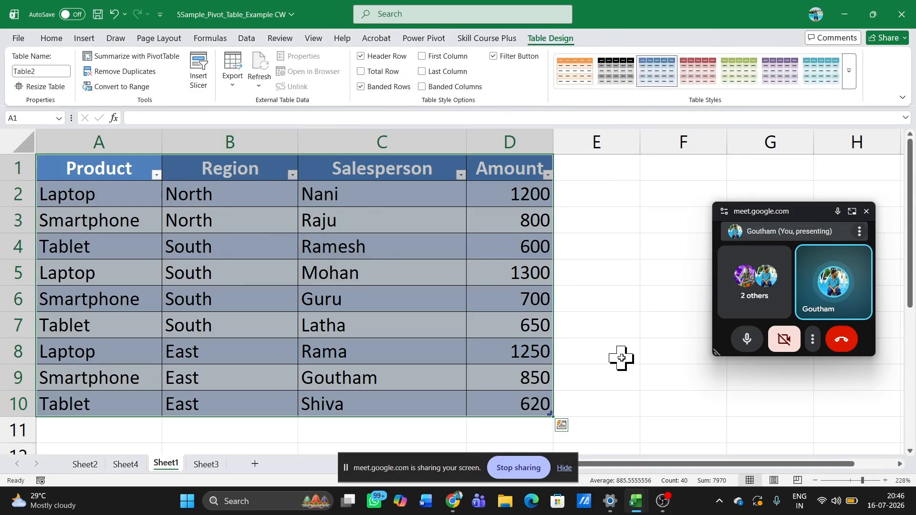
{"action": "left_click", "coordinate": [622, 291]}
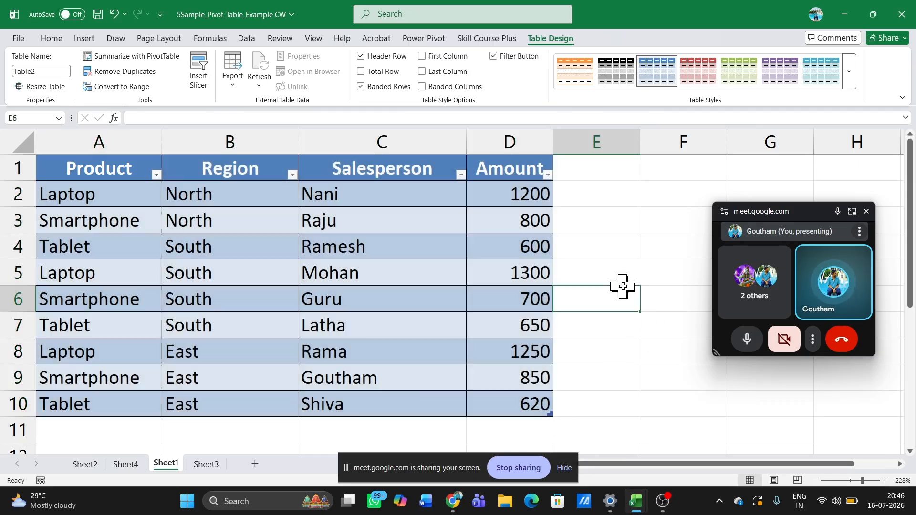
- Insert a slicer for the Product field of the sales table
{"action": "left_click", "coordinate": [214, 310]}
{"action": "left_click", "coordinate": [558, 38]}
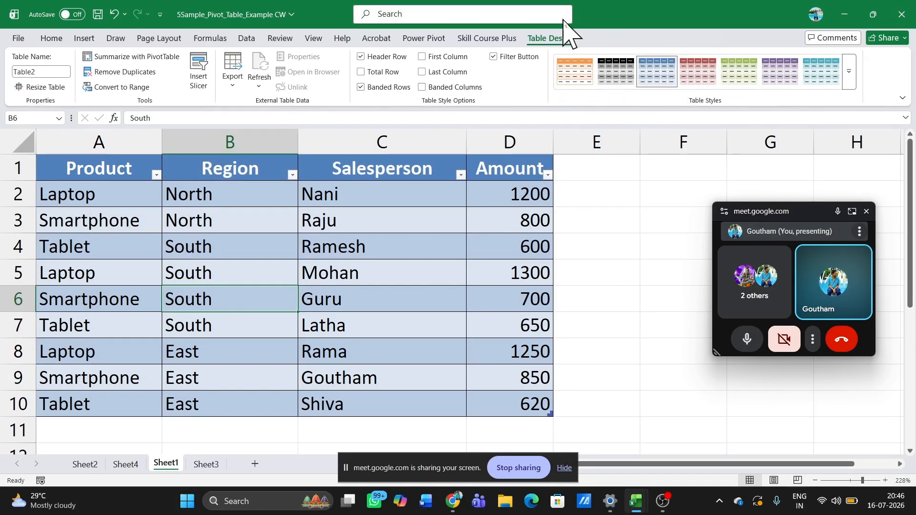
{"action": "left_click", "coordinate": [197, 92]}
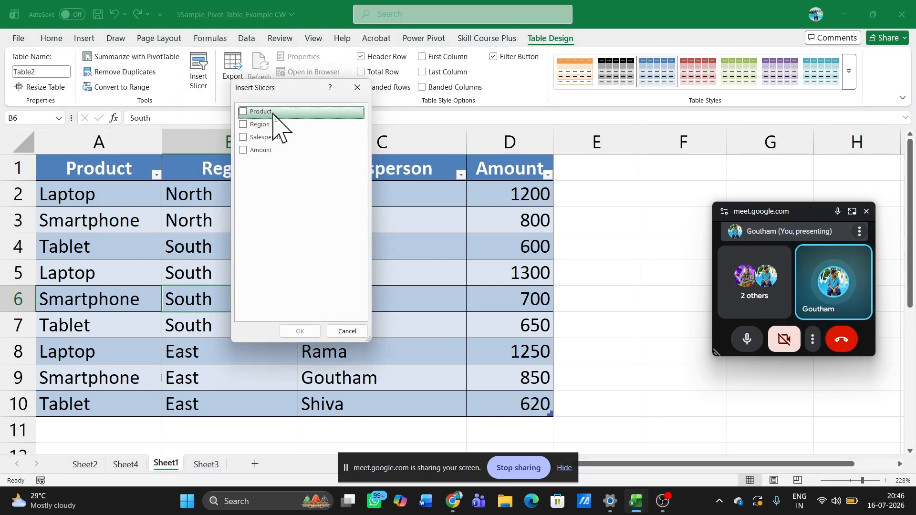
{"action": "left_click_drag", "start_coordinate": [298, 95], "coordinate": [343, 207]}
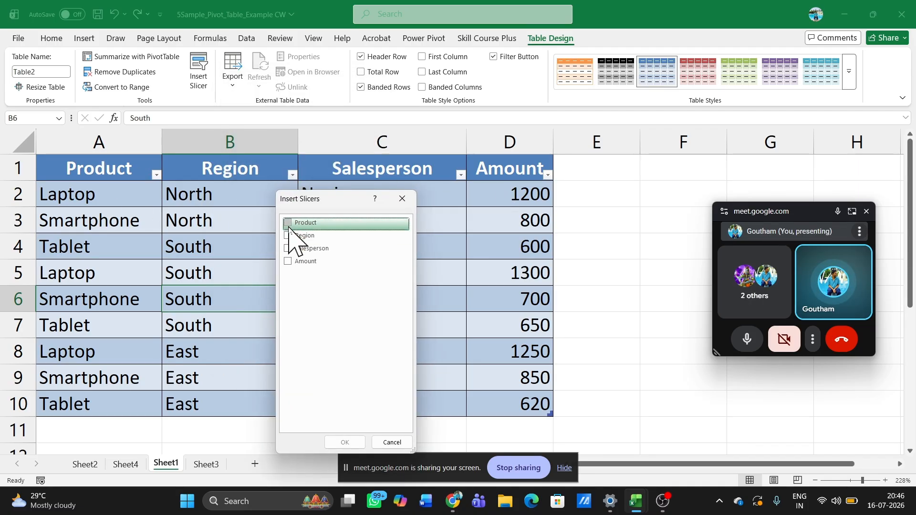
{"action": "left_click", "coordinate": [355, 443]}
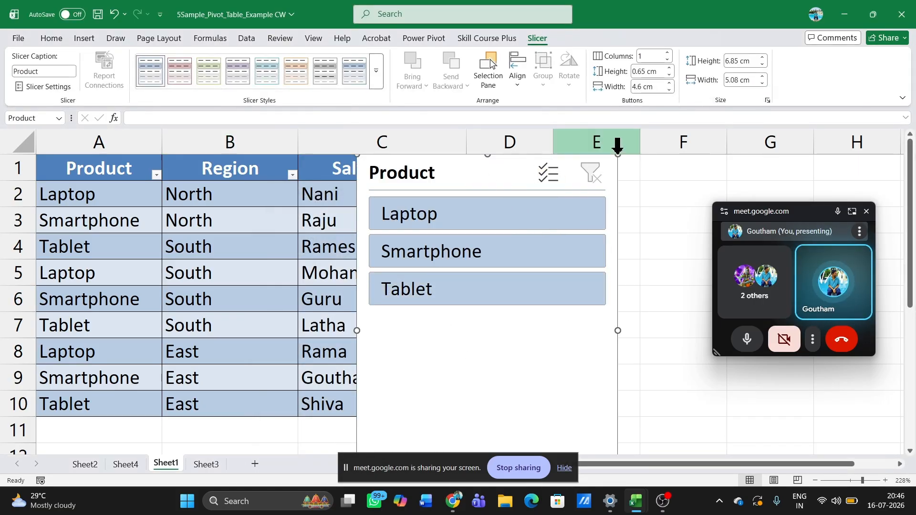
- Shrink the Product slicer to about 3.83 cm by 4.02 cm beside the Amount column, and apply the light orange slicer style
{"action": "left_click_drag", "start_coordinate": [618, 155], "coordinate": [565, 311]}
{"action": "scroll", "coordinate": [674, 374], "scroll_direction": "down", "scroll_amount": 1}
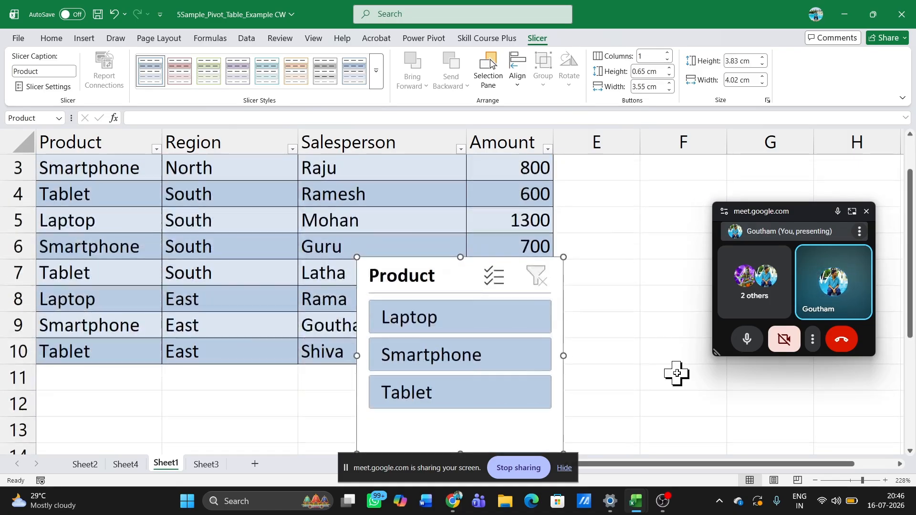
{"action": "left_click_drag", "start_coordinate": [467, 277], "coordinate": [678, 198]}
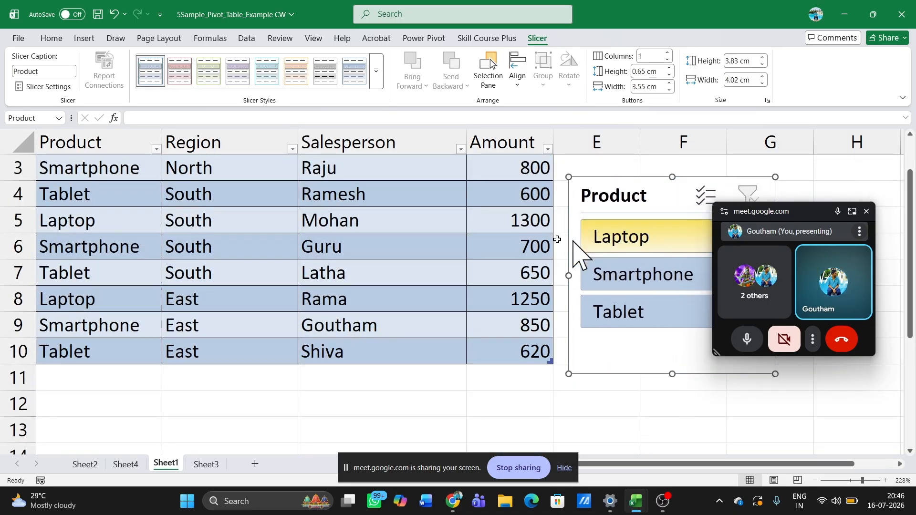
{"action": "scroll", "coordinate": [494, 248], "scroll_direction": "up", "scroll_amount": 1}
{"action": "left_click", "coordinate": [306, 76]}
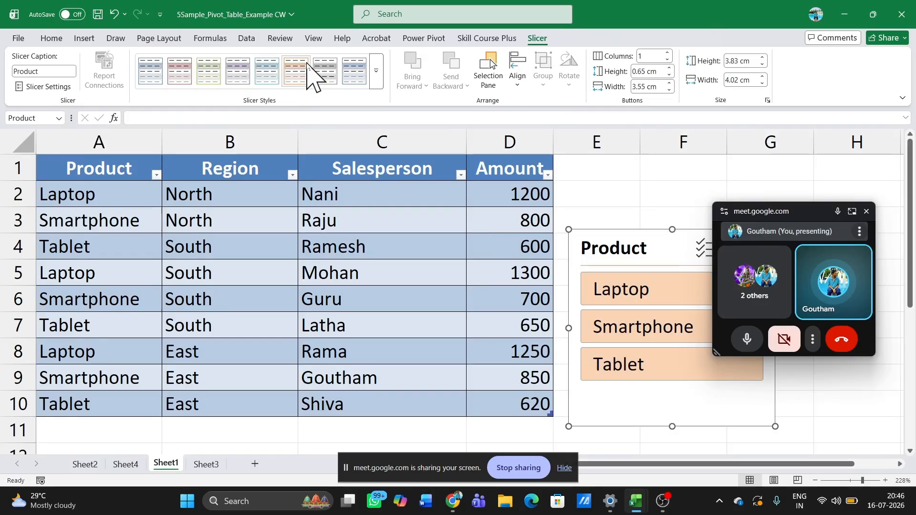
- Filter the sales table with the Product slicer by Smartphone, Tablet and Laptop in turn, and clear the filter
{"action": "left_click", "coordinate": [678, 340]}
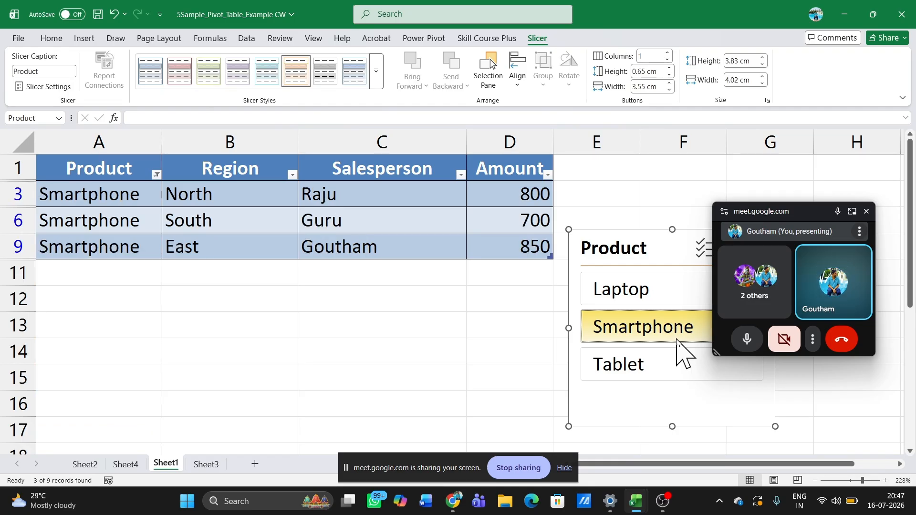
{"action": "left_click", "coordinate": [628, 354]}
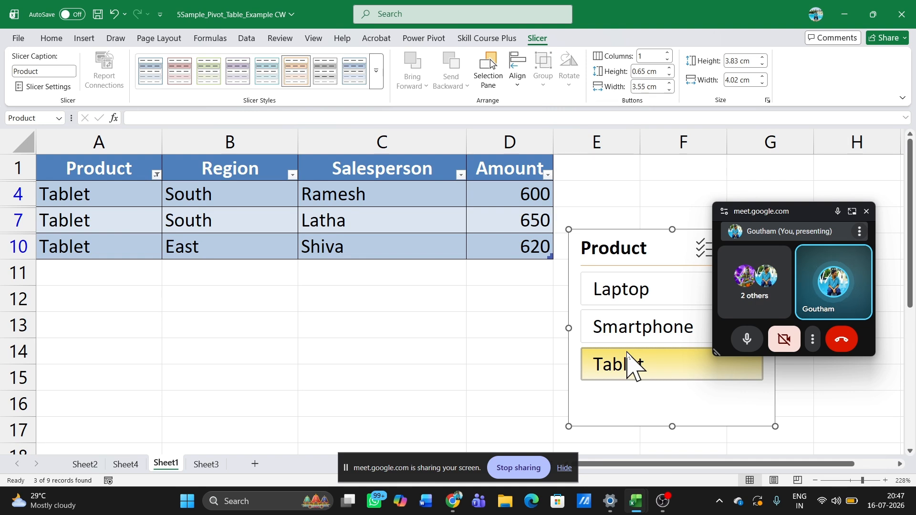
{"action": "left_click", "coordinate": [636, 282]}
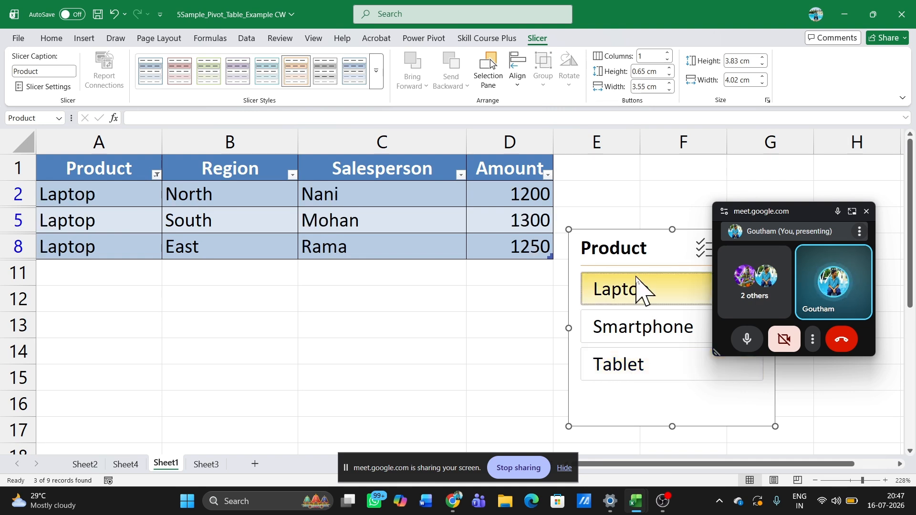
{"action": "left_click", "coordinate": [788, 214]}
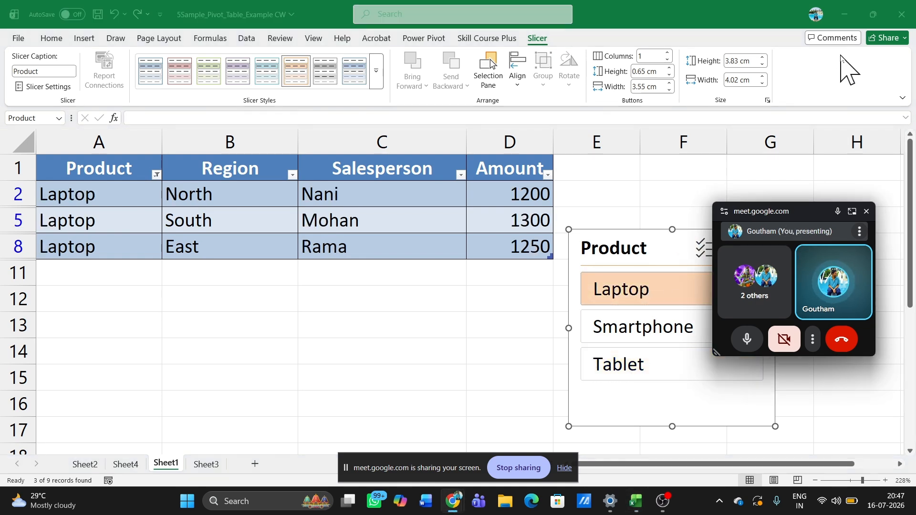
{"action": "left_click_drag", "start_coordinate": [755, 217], "coordinate": [821, 86]}
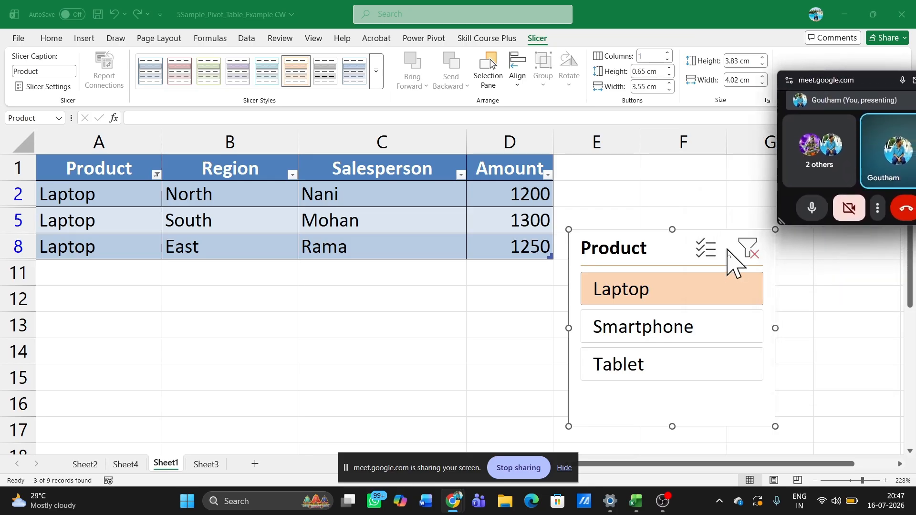
{"action": "left_click", "coordinate": [756, 257]}
{"action": "left_click", "coordinate": [756, 258]}
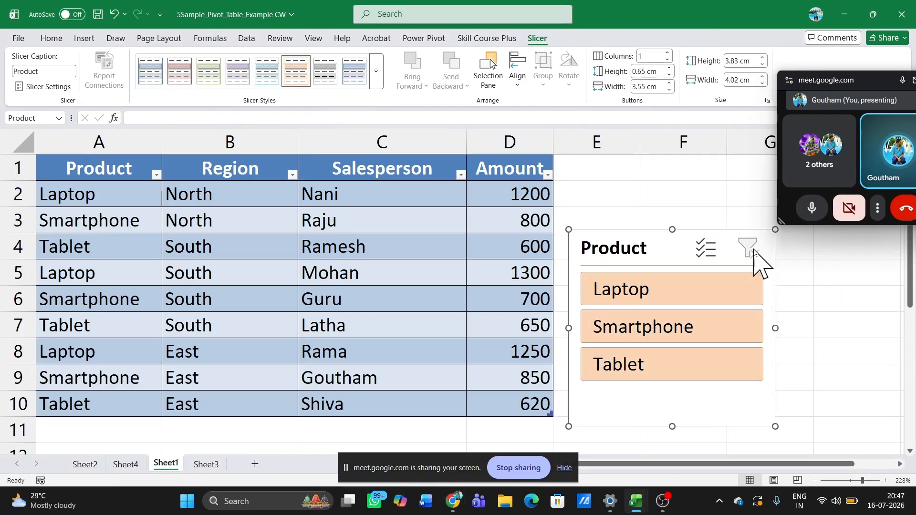
- Filter the table by Smartphone and by Laptop once more, and delete the Product slicer with its filter cleared
{"action": "left_click", "coordinate": [648, 340]}
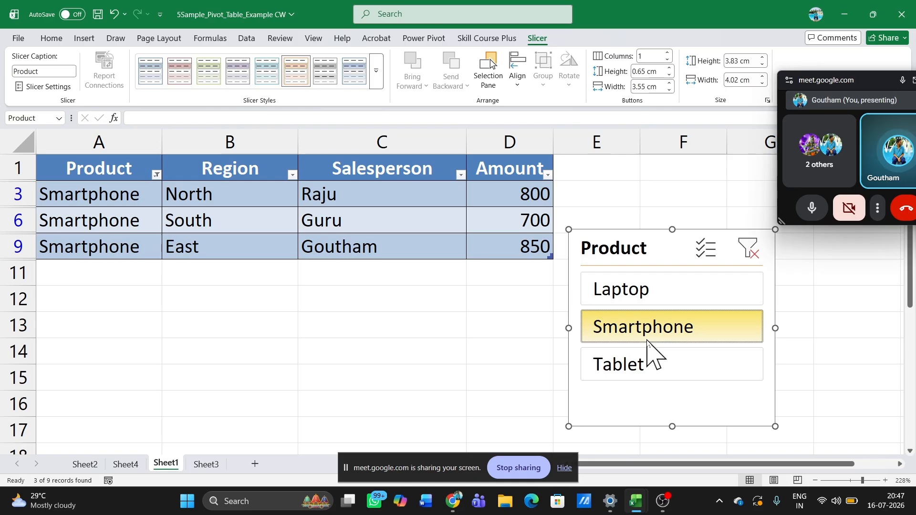
{"action": "left_click", "coordinate": [650, 292]}
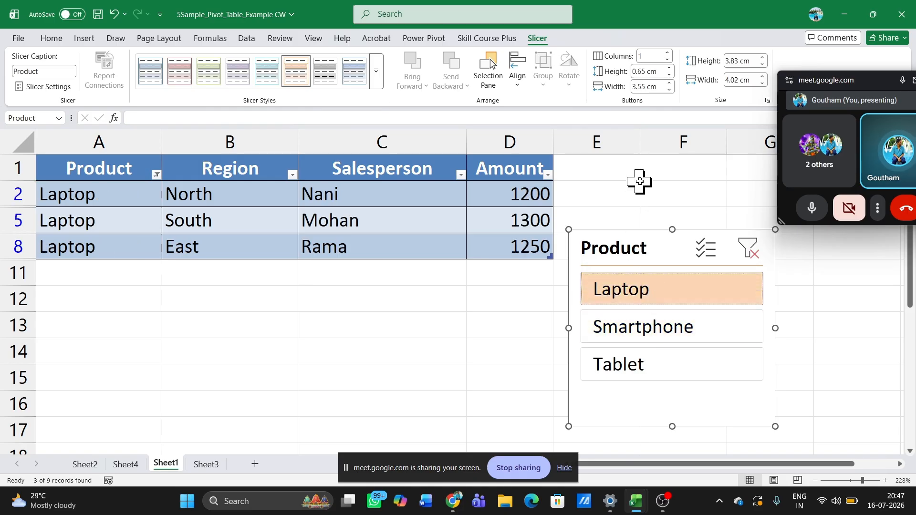
{"action": "left_click", "coordinate": [748, 255]}
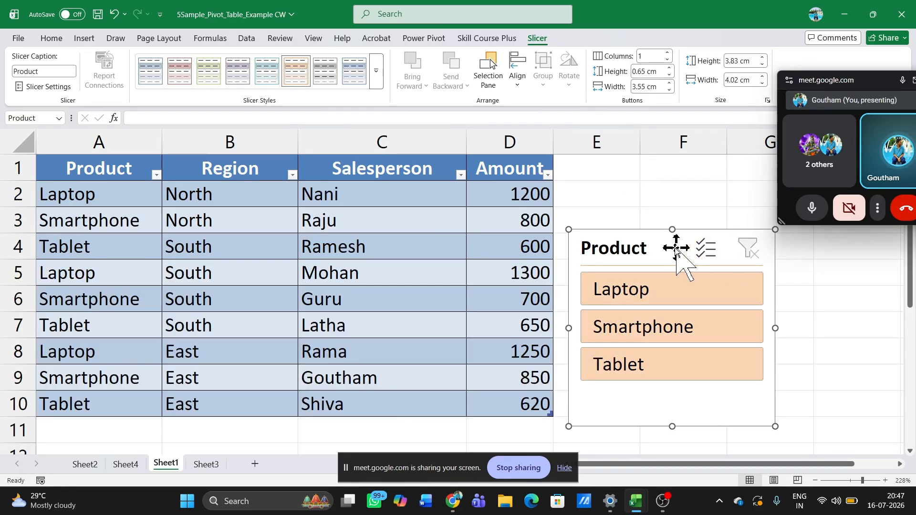
{"action": "key", "text": "Delete"}
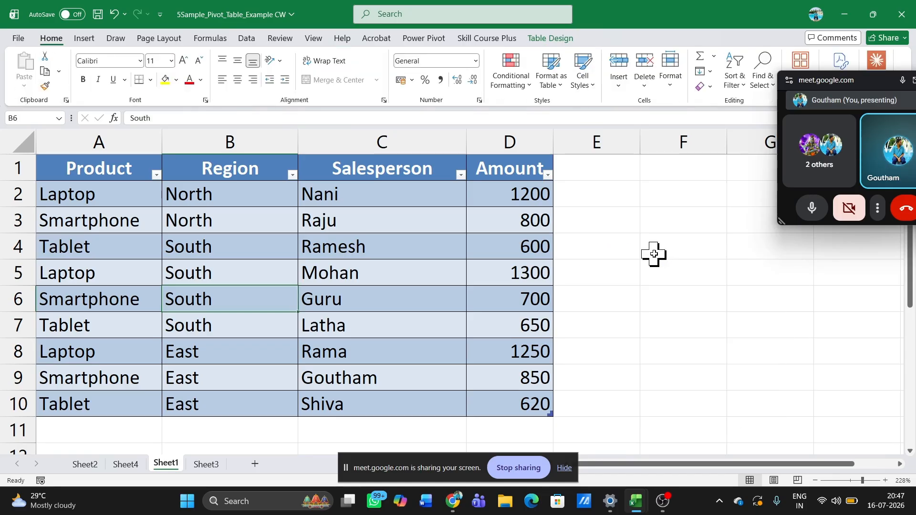
- Draw a heart shape about 2.66 cm high over the Amount column and delete it
{"action": "left_click", "coordinate": [84, 38]}
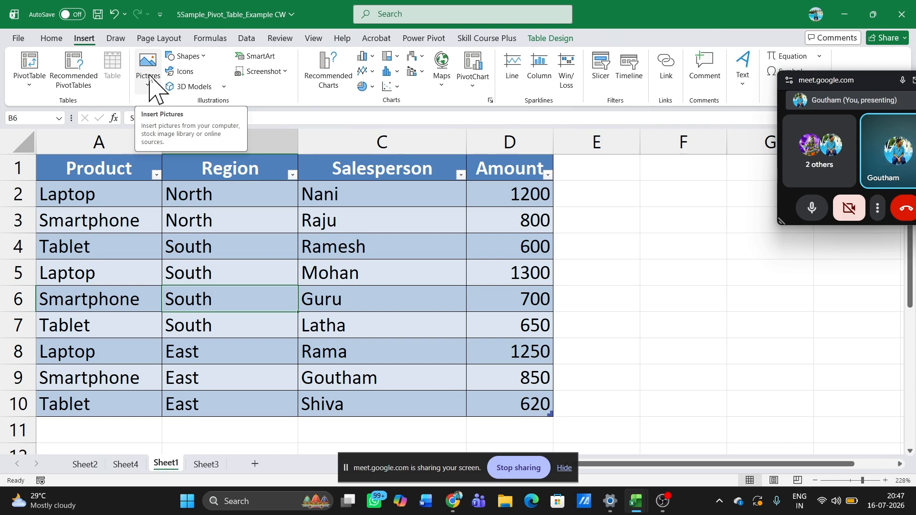
{"action": "left_click", "coordinate": [186, 56]}
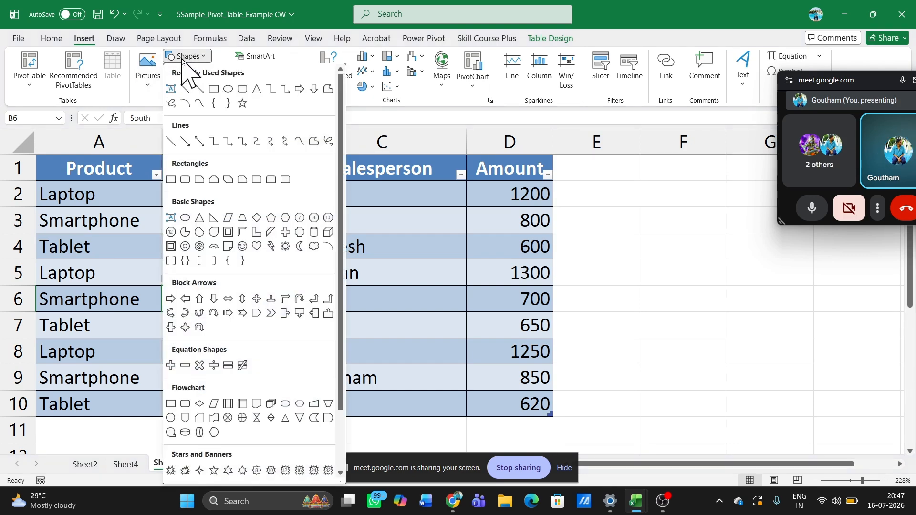
{"action": "left_click", "coordinate": [245, 247]}
{"action": "mouse_move", "coordinate": [428, 199]}
{"action": "left_mouse_down"}
{"action": "mouse_move", "coordinate": [477, 213]}
{"action": "mouse_move", "coordinate": [581, 336]}
{"action": "left_mouse_up"}
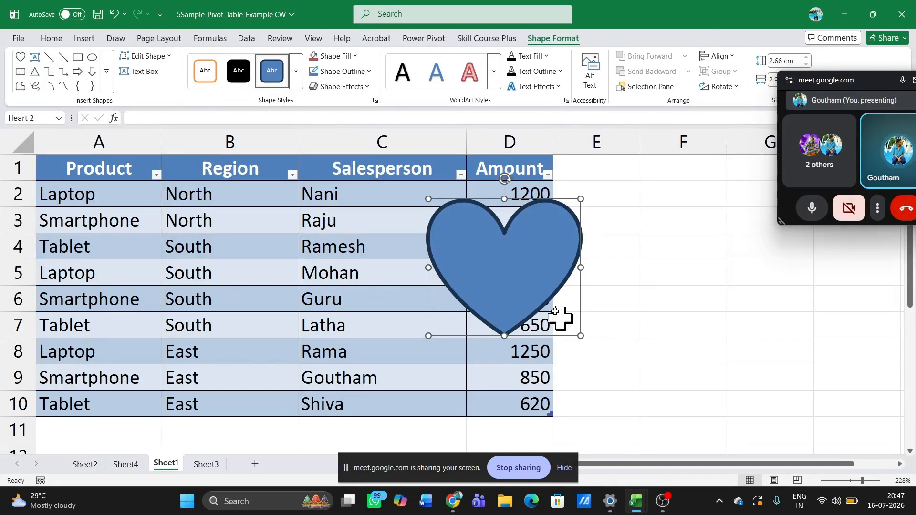
{"action": "key", "text": "Delete"}
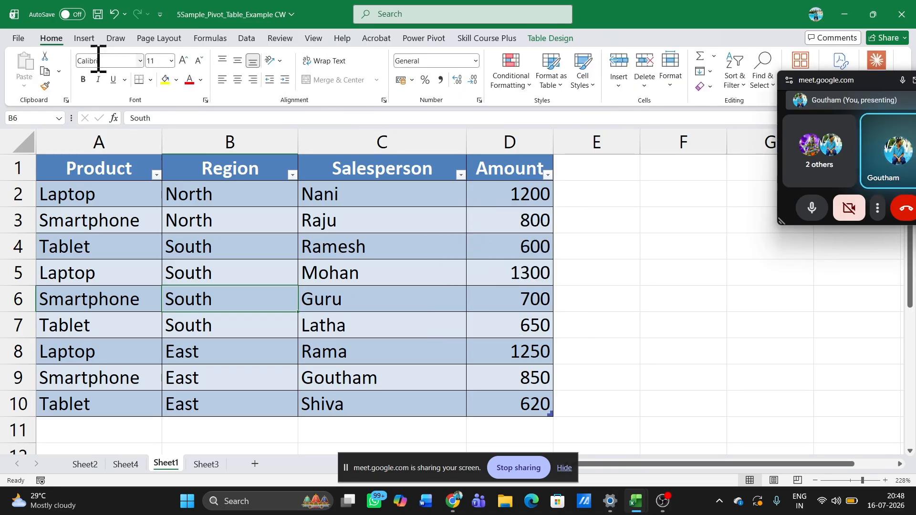
{"action": "left_click", "coordinate": [85, 39]}
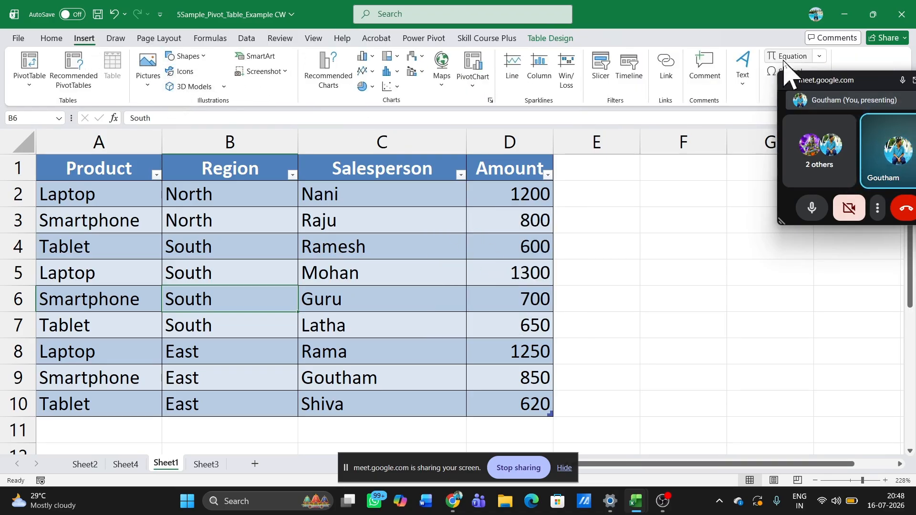
{"action": "left_click_drag", "start_coordinate": [774, 157], "coordinate": [494, 185]}
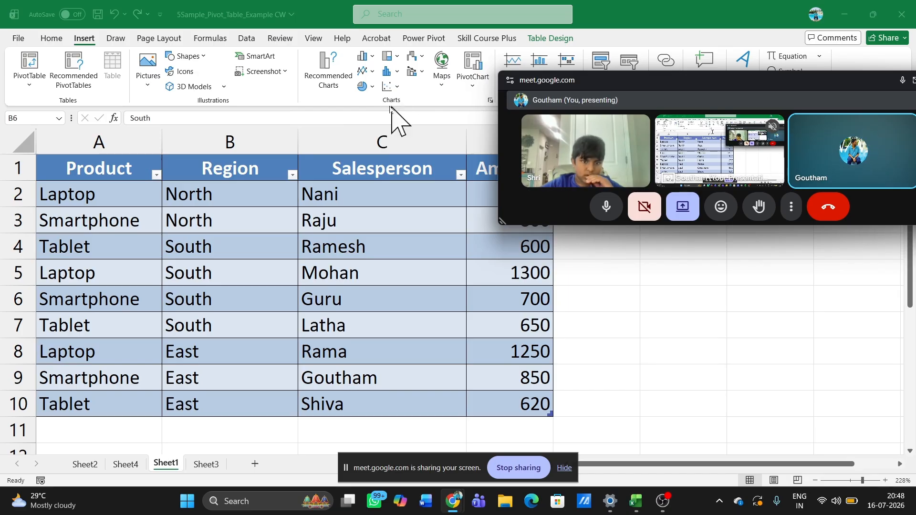
{"action": "left_click_drag", "start_coordinate": [499, 157], "coordinate": [685, 163]}
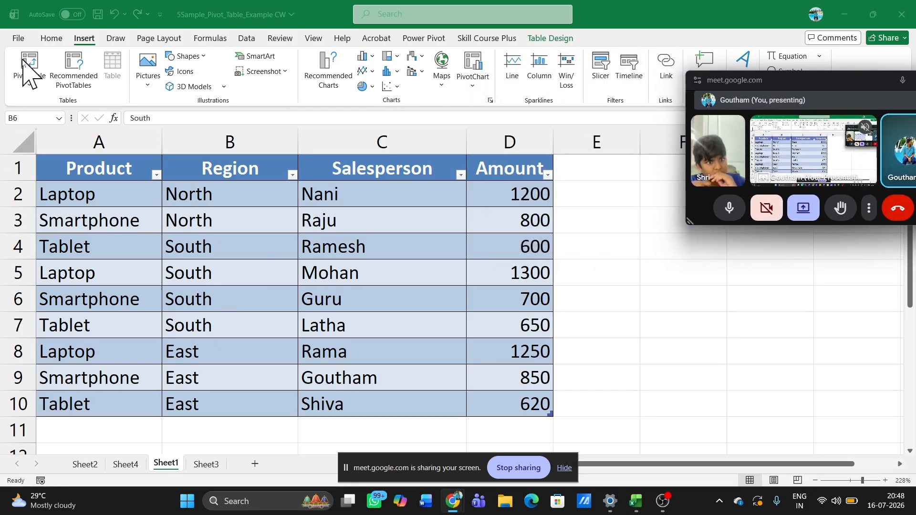
- Search the workbooks for "chart" and open the charts workbook from the OneDrive Documents folder
{"action": "left_click", "coordinate": [20, 42]}
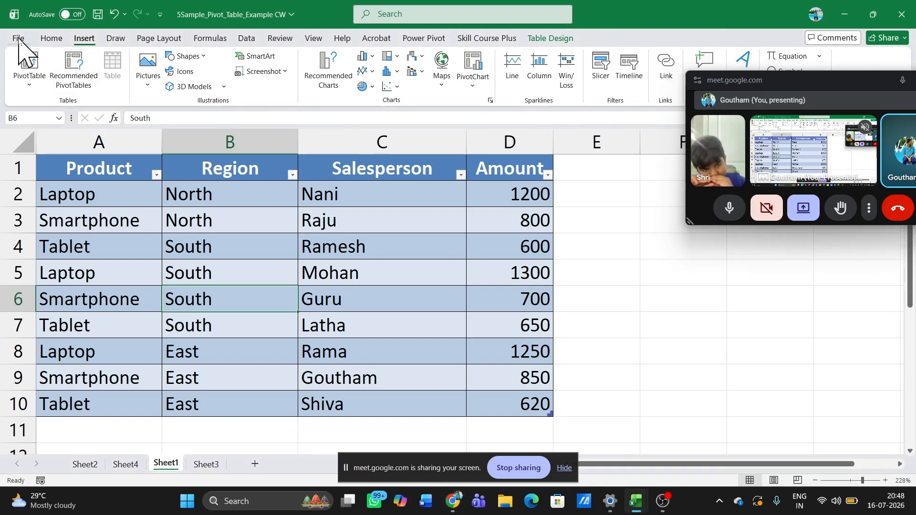
{"action": "left_click", "coordinate": [19, 41]}
{"action": "left_click", "coordinate": [189, 220]}
{"action": "type", "text": "ch"}
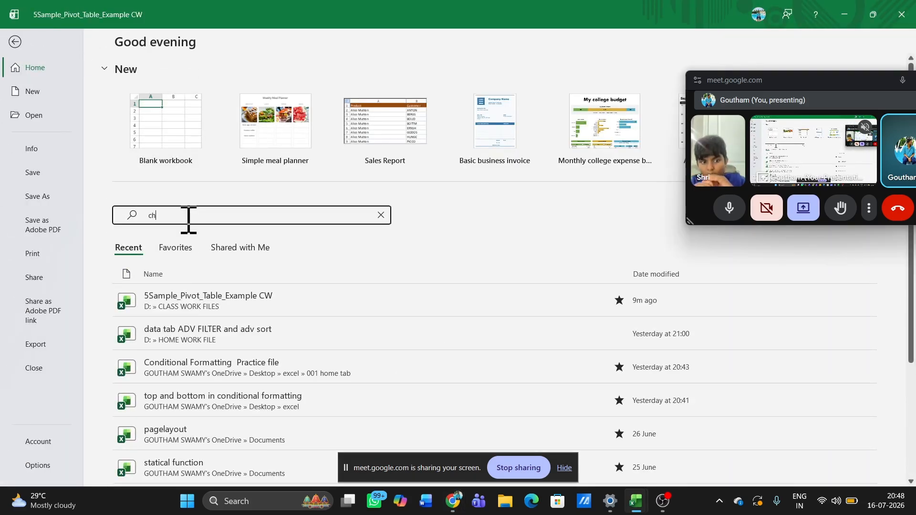
{"action": "type", "text": "art"}
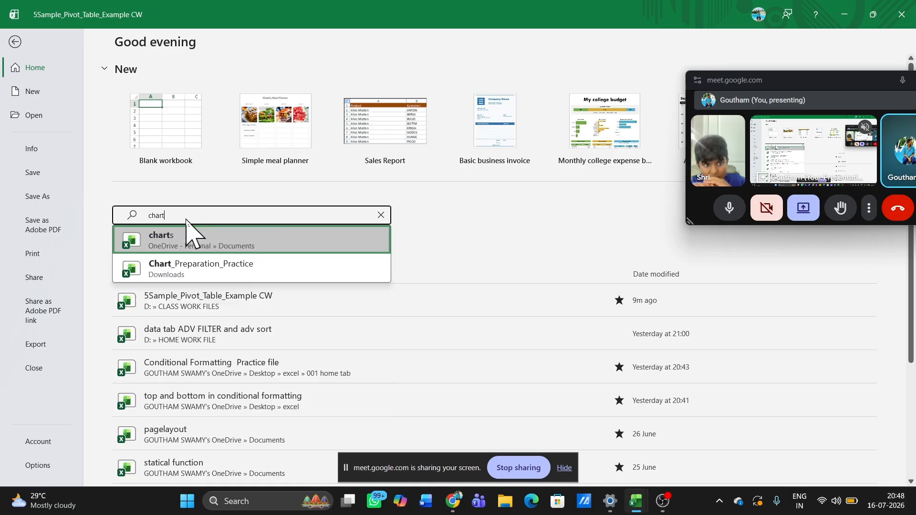
{"action": "left_click", "coordinate": [206, 237]}
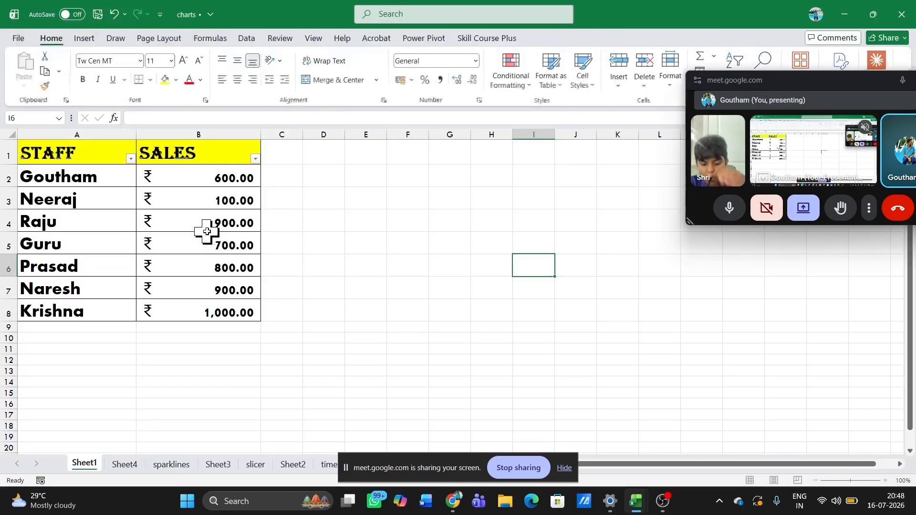
- Look through Sheet4 and the sparklines, Sheet3, slicer, Sheet2 and timeline sheets of the charts workbook
{"action": "left_click", "coordinate": [136, 469]}
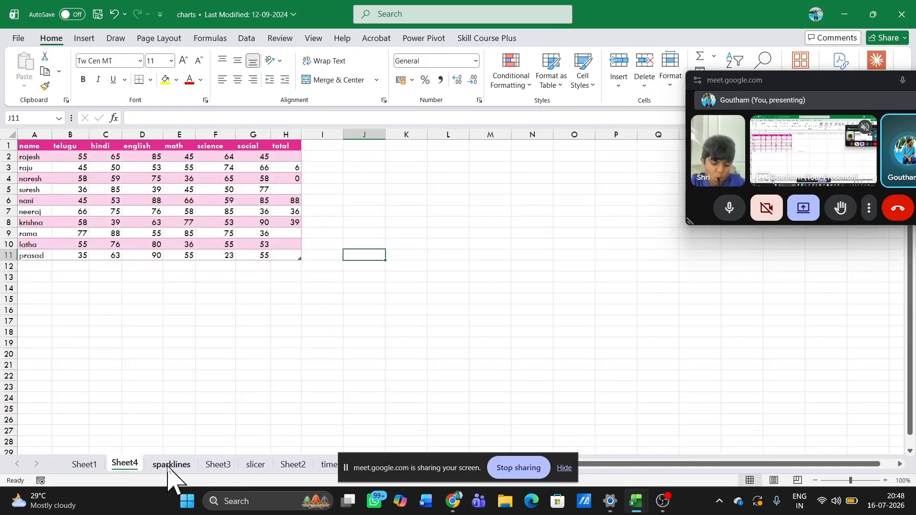
{"action": "left_click", "coordinate": [172, 465]}
{"action": "left_click", "coordinate": [219, 468]}
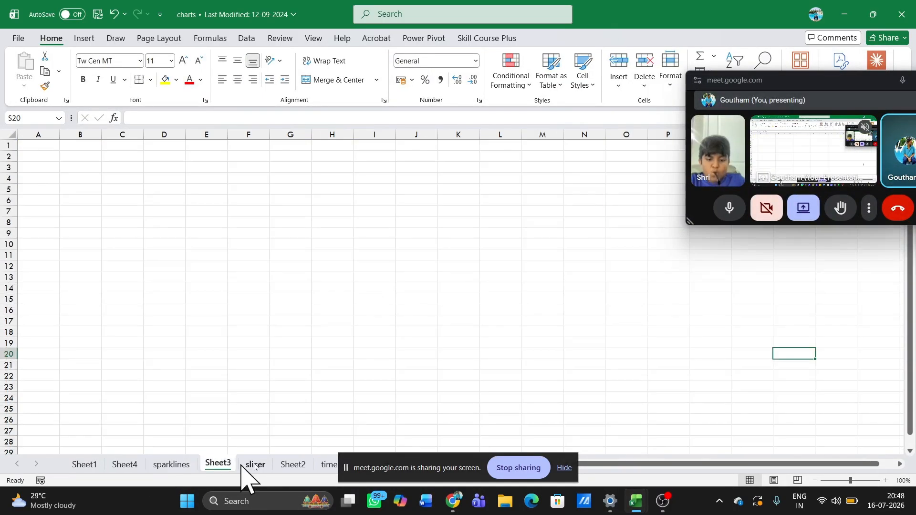
{"action": "left_click", "coordinate": [257, 470]}
{"action": "left_click", "coordinate": [293, 467]}
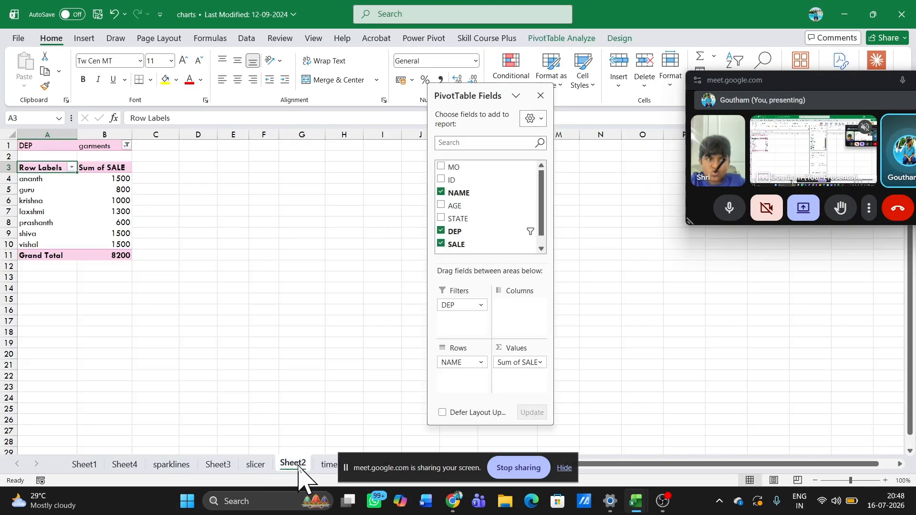
{"action": "left_click", "coordinate": [329, 465]}
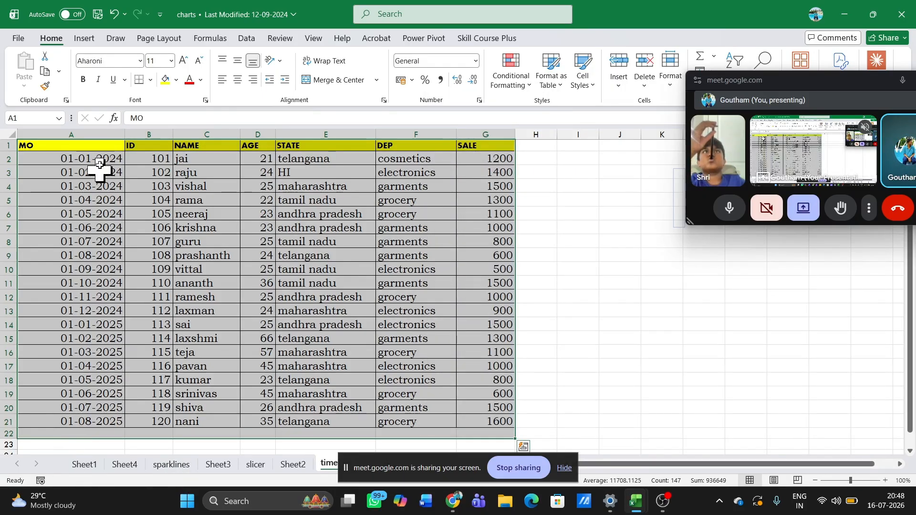
- Search the workbooks for "cha" and open 6 Chats CW &HW from the CLASS WORK FILES folder
{"action": "left_click", "coordinate": [19, 40]}
{"action": "left_click", "coordinate": [188, 215]}
{"action": "type", "text": "cha"}
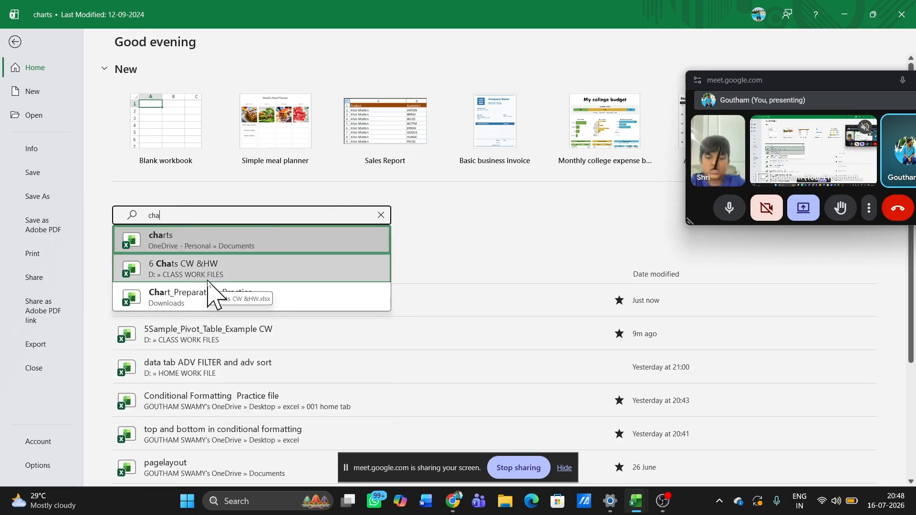
{"action": "left_click", "coordinate": [208, 281]}
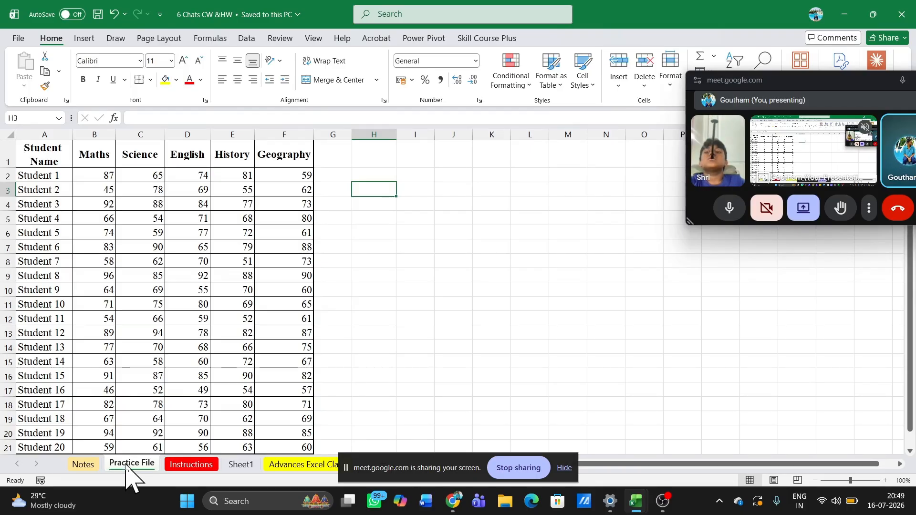
- Look over the Practice File marks, the Instructions sheet and the yellow Advances Excel sheet, and return to Sheet1
{"action": "scroll", "coordinate": [204, 287], "scroll_direction": "down", "scroll_amount": 4}
{"action": "scroll", "coordinate": [204, 286], "scroll_direction": "up", "scroll_amount": 4}
{"action": "scroll", "coordinate": [204, 286], "scroll_direction": "down", "scroll_amount": 1}
{"action": "scroll", "coordinate": [204, 286], "scroll_direction": "up", "scroll_amount": 1}
{"action": "left_click", "coordinate": [192, 467]}
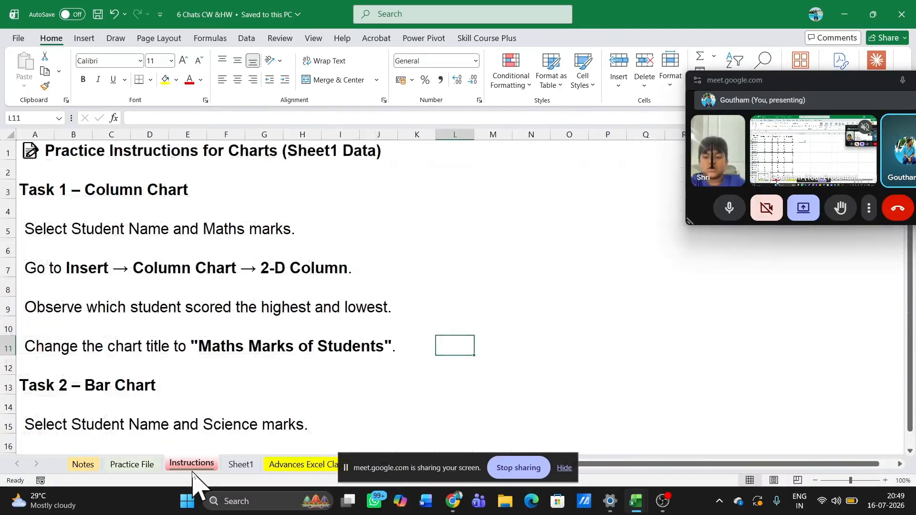
{"action": "left_click", "coordinate": [247, 472]}
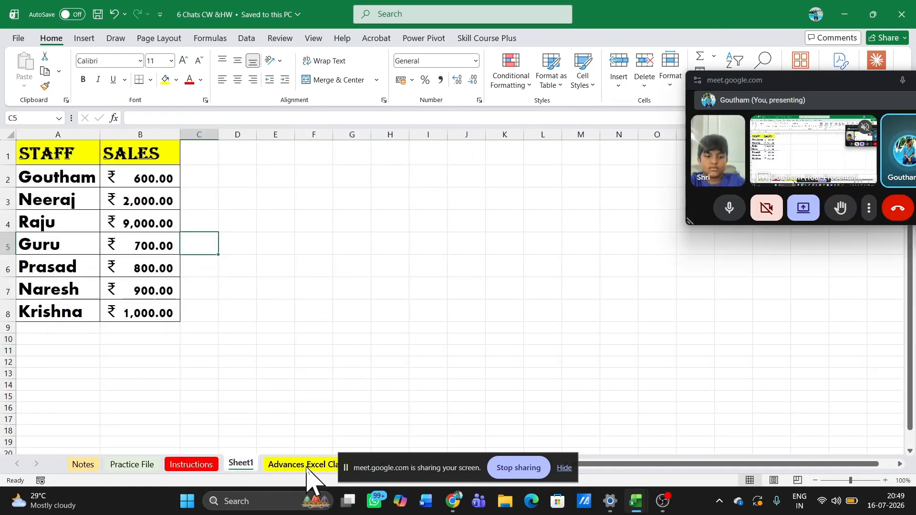
{"action": "left_click", "coordinate": [308, 473]}
{"action": "left_click", "coordinate": [244, 473]}
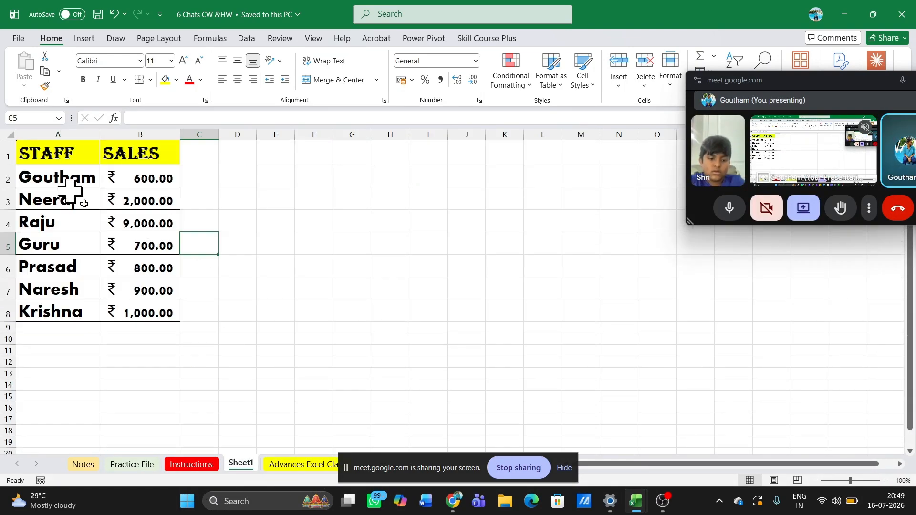
- Preview the recommended charts for the staff and sales data in A1:B8 and insert the Pie chart
{"action": "left_click_drag", "start_coordinate": [45, 152], "coordinate": [131, 306]}
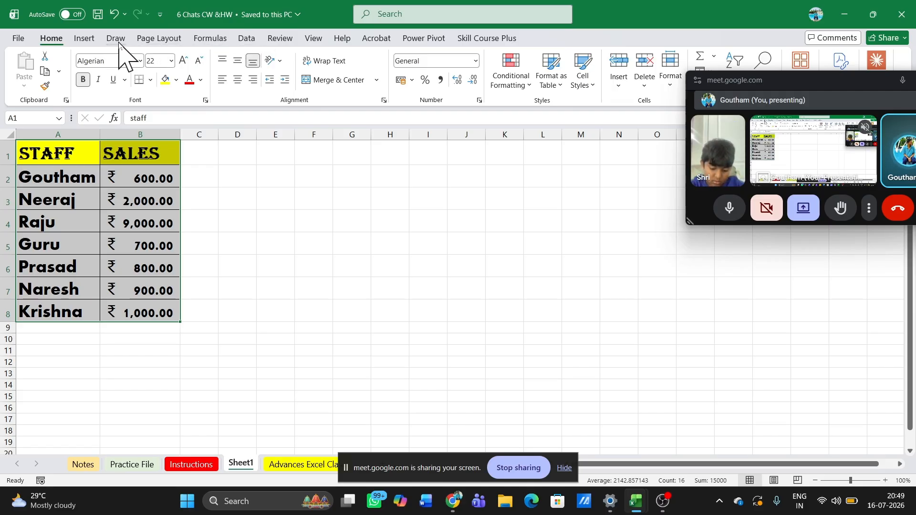
{"action": "left_click", "coordinate": [84, 38]}
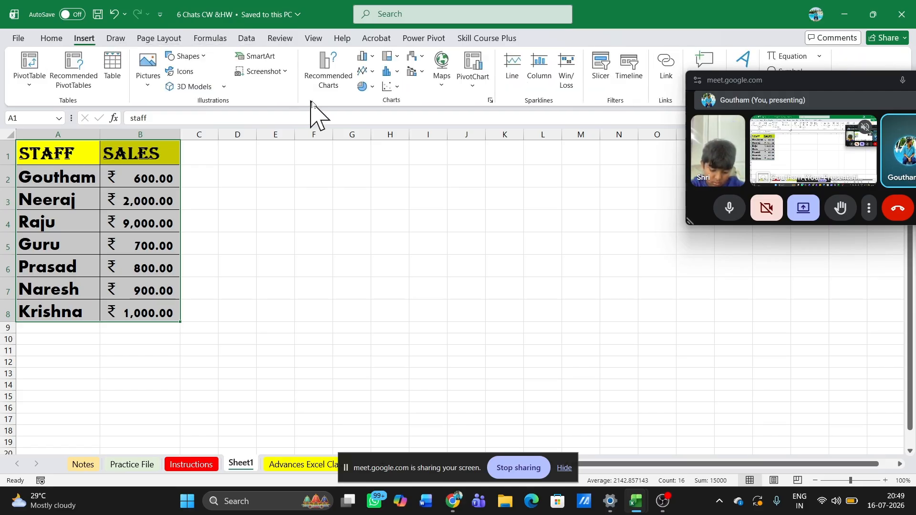
{"action": "left_click", "coordinate": [321, 71]}
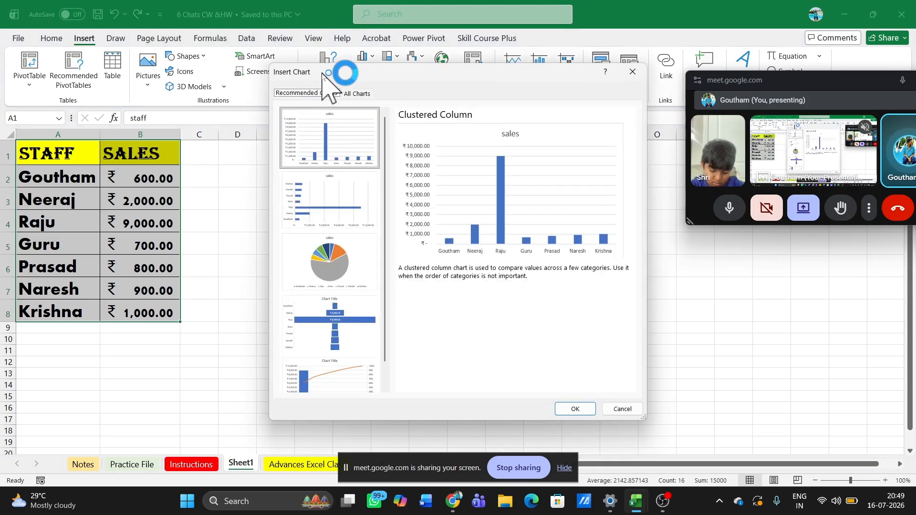
{"action": "left_click", "coordinate": [635, 72]}
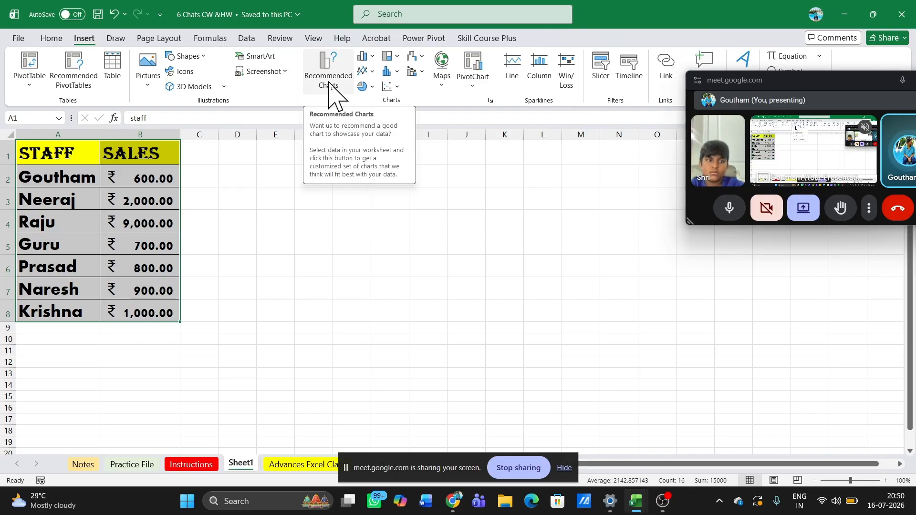
{"action": "left_click", "coordinate": [325, 81]}
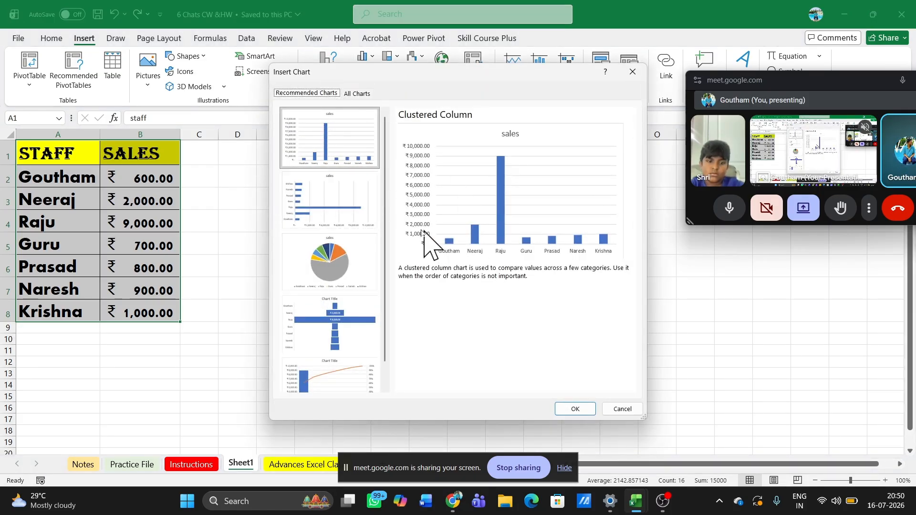
{"action": "left_click", "coordinate": [350, 261]}
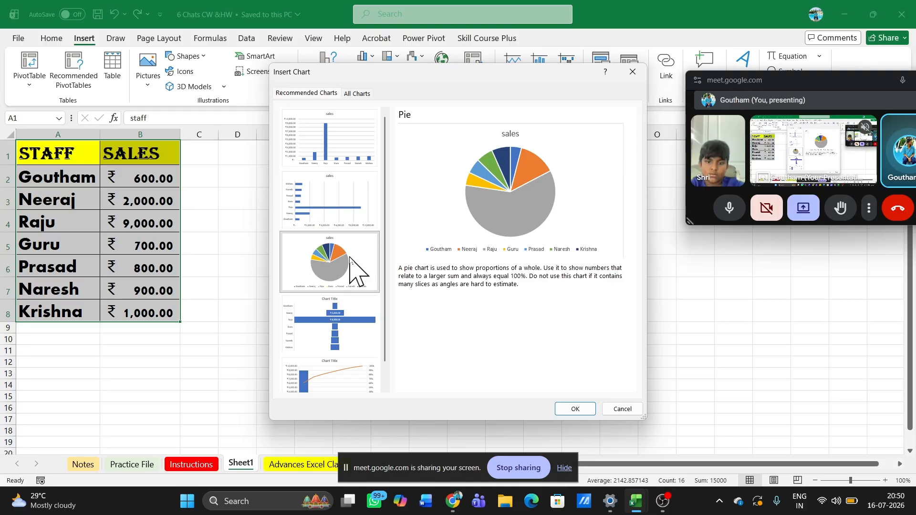
{"action": "left_click", "coordinate": [363, 208]}
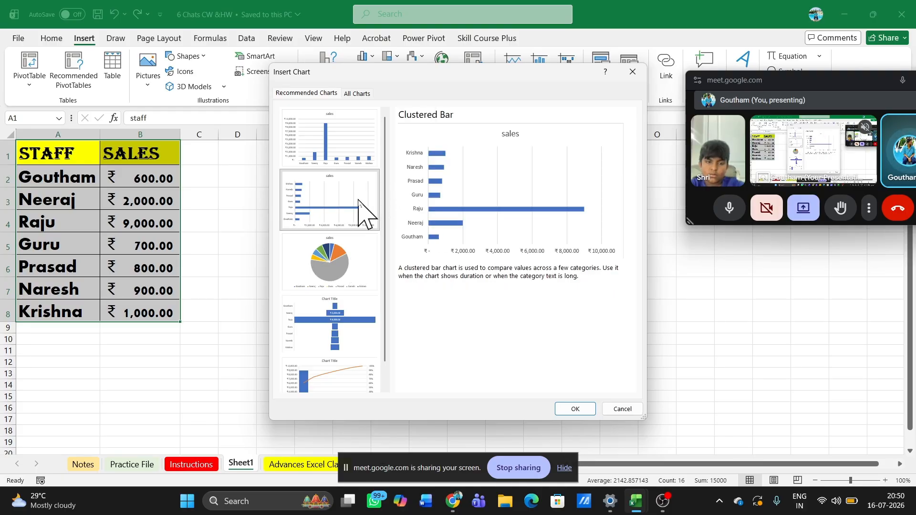
{"action": "left_click", "coordinate": [339, 282]}
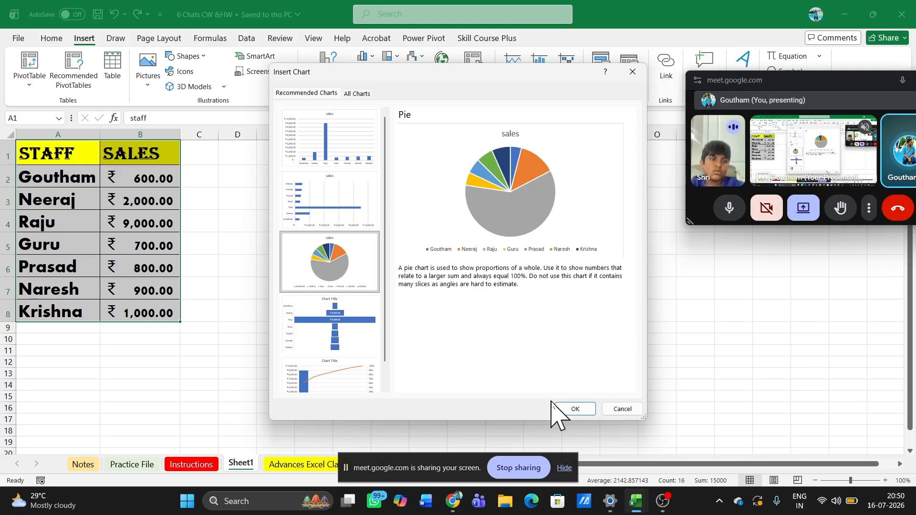
{"action": "left_click", "coordinate": [574, 410]}
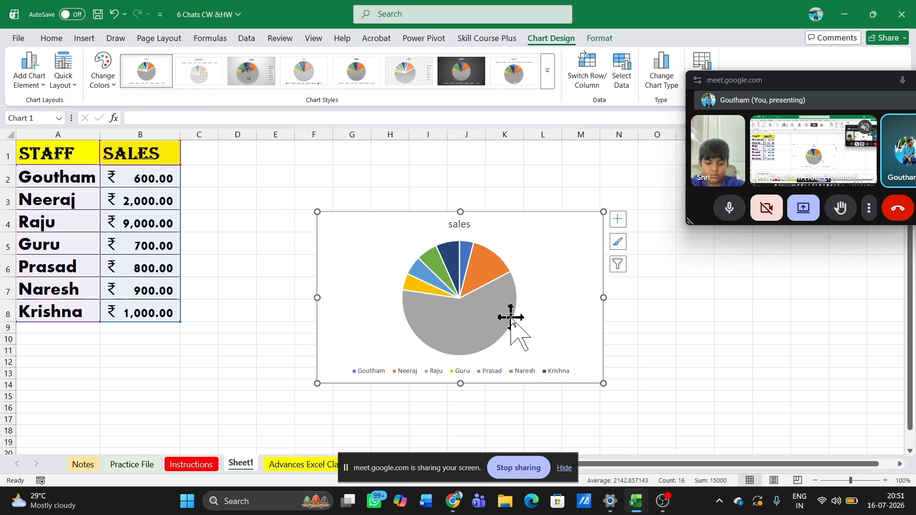
- Set the sales amount in cell B4 to 900
{"action": "mouse_move", "coordinate": [510, 317]}
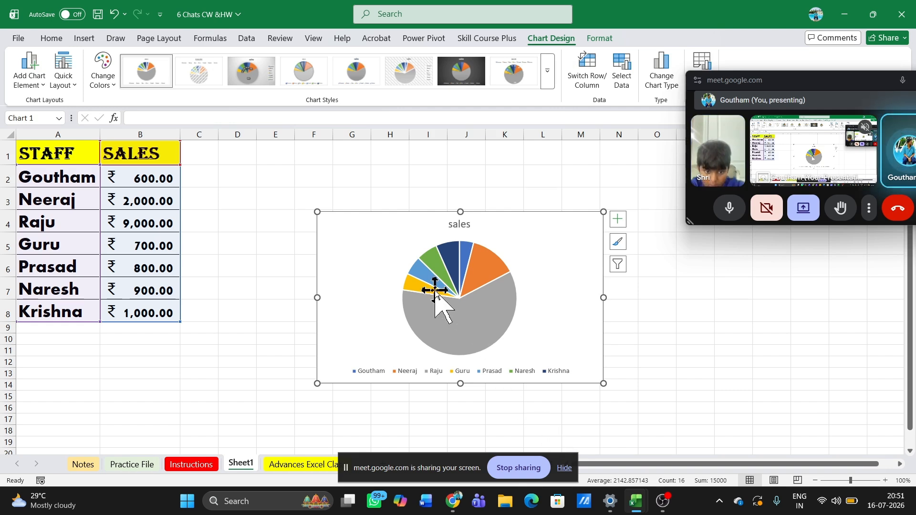
{"action": "mouse_move", "coordinate": [453, 324]}
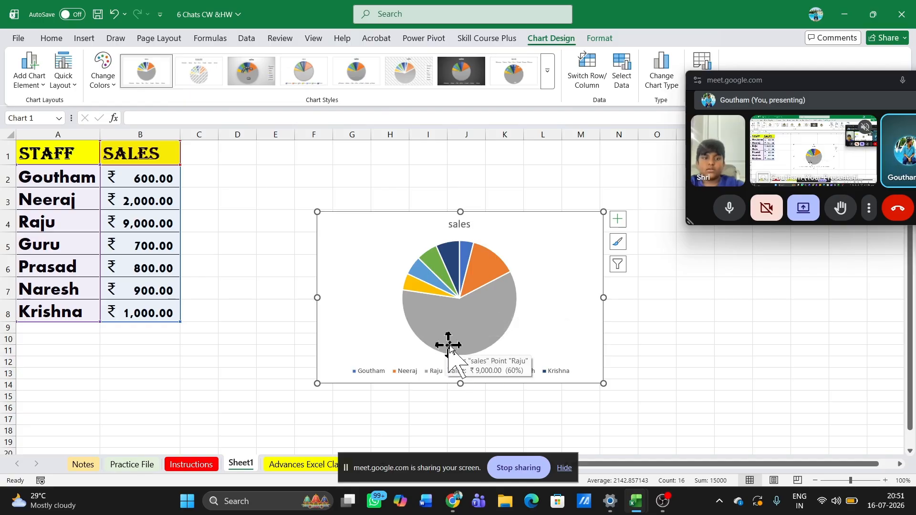
{"action": "left_click", "coordinate": [135, 220]}
{"action": "left_click", "coordinate": [173, 118]}
{"action": "key", "text": "BackSpace"}
{"action": "key", "text": "Return"}
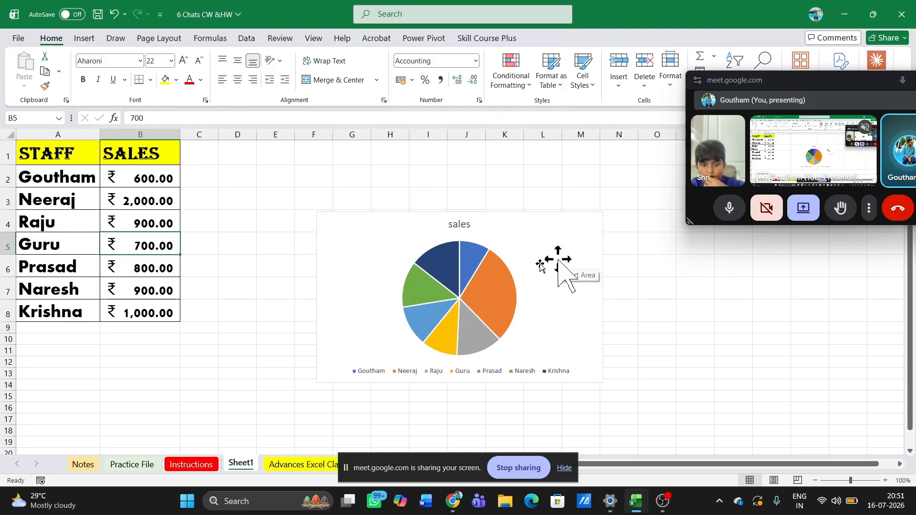
- Set the sales amount in cell B3 to 200 and delete the sales pie chart
{"action": "left_click", "coordinate": [148, 208]}
{"action": "left_click", "coordinate": [158, 117]}
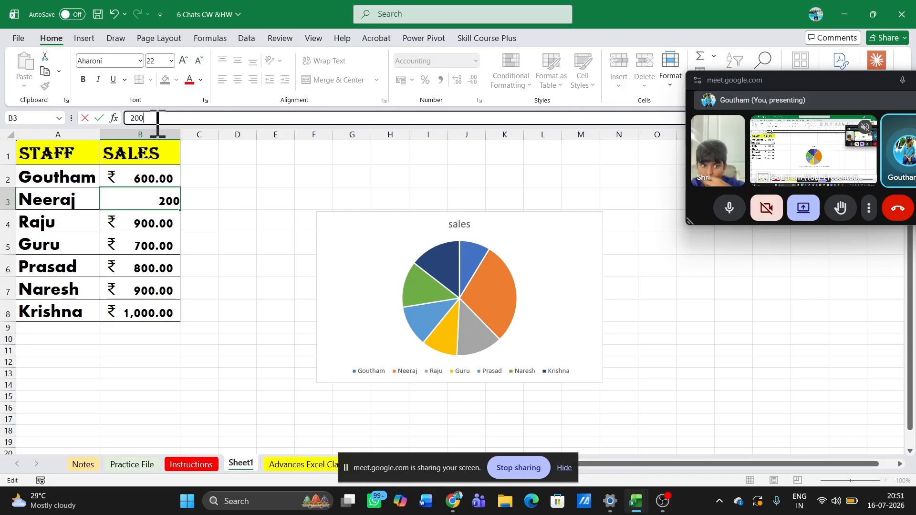
{"action": "key", "text": "Return"}
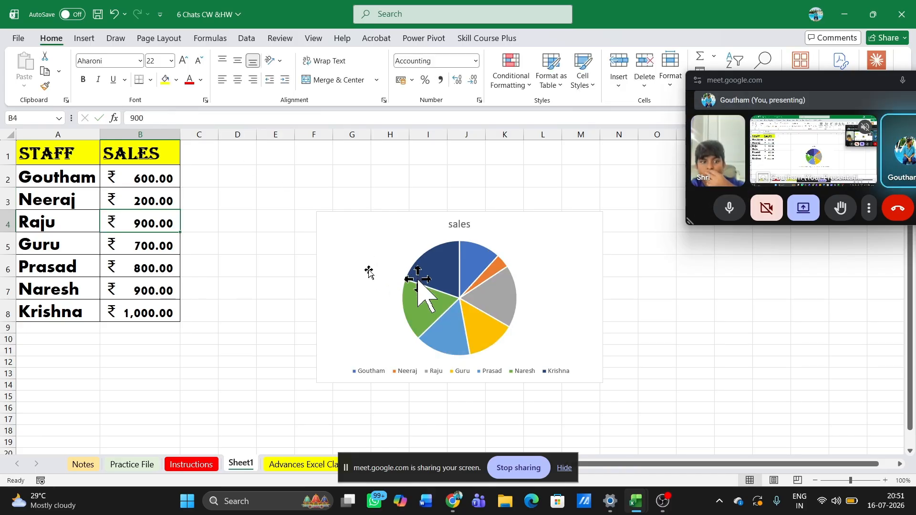
{"action": "left_click", "coordinate": [371, 244]}
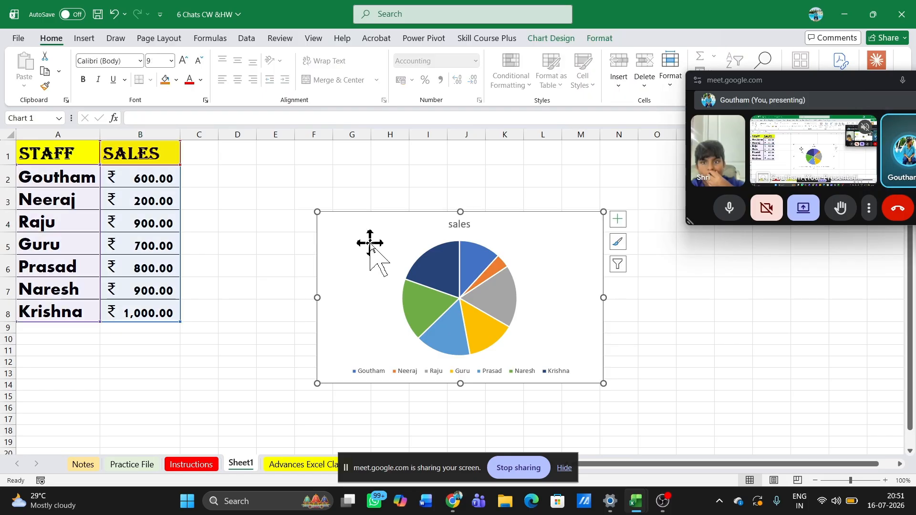
{"action": "key", "text": "Delete"}
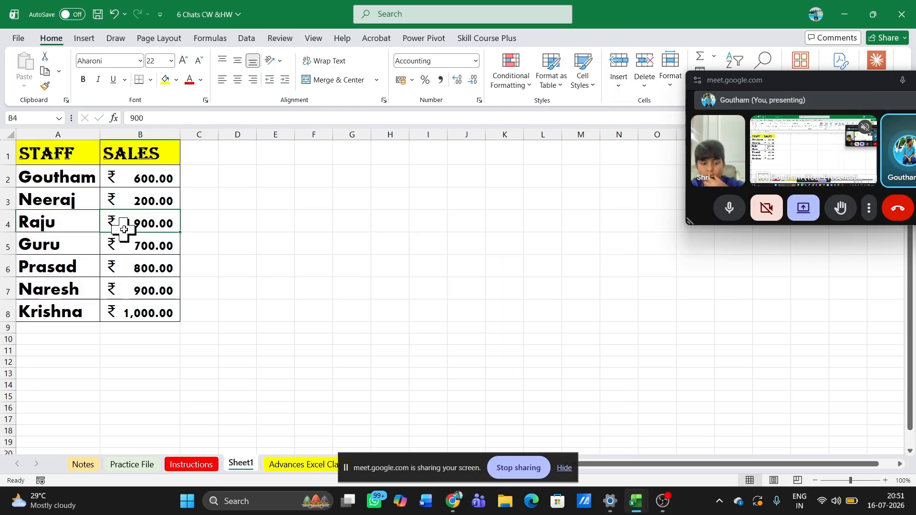
- Insert the recommended Clustered Column chart for the staff and sales data in A1:B8, check its columns' values, and delete it
{"action": "key", "text": "ctrl+a"}
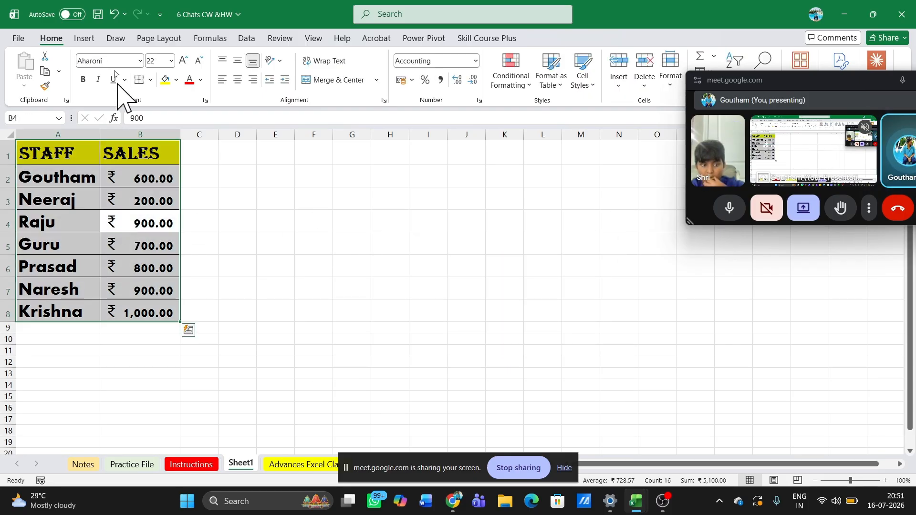
{"action": "left_click", "coordinate": [84, 38]}
{"action": "left_click", "coordinate": [308, 74]}
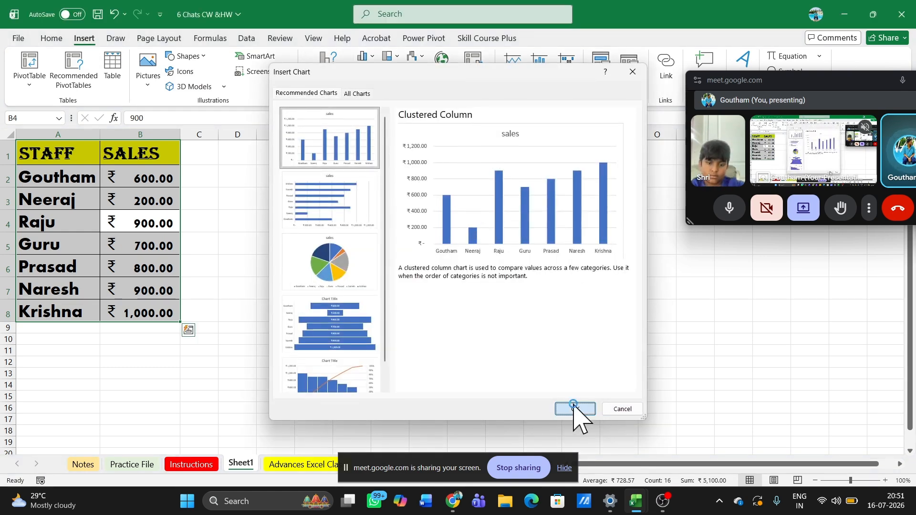
{"action": "left_click", "coordinate": [576, 414]}
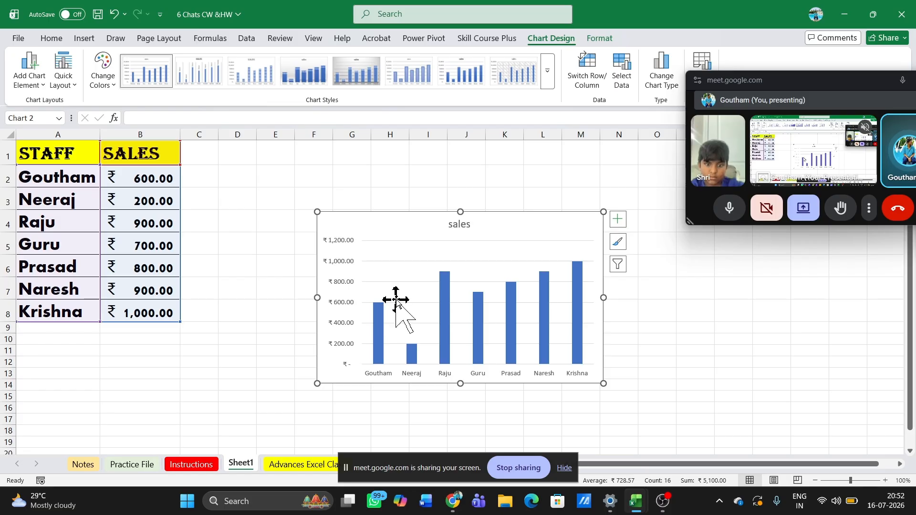
{"action": "mouse_move", "coordinate": [450, 277]}
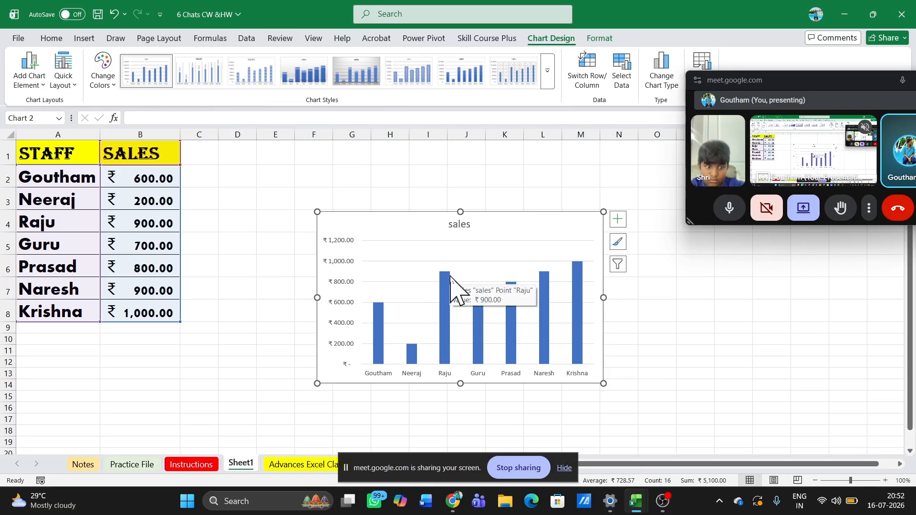
{"action": "mouse_move", "coordinate": [584, 268]}
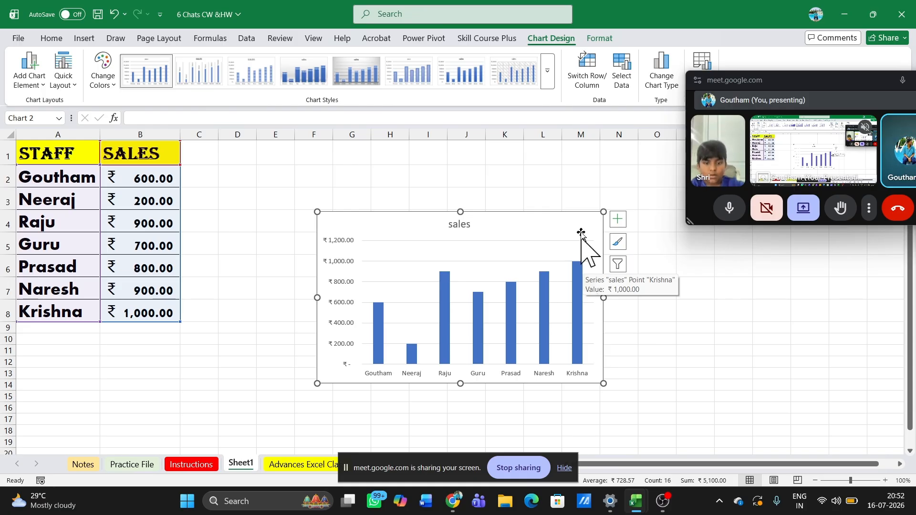
{"action": "key", "text": "Delete"}
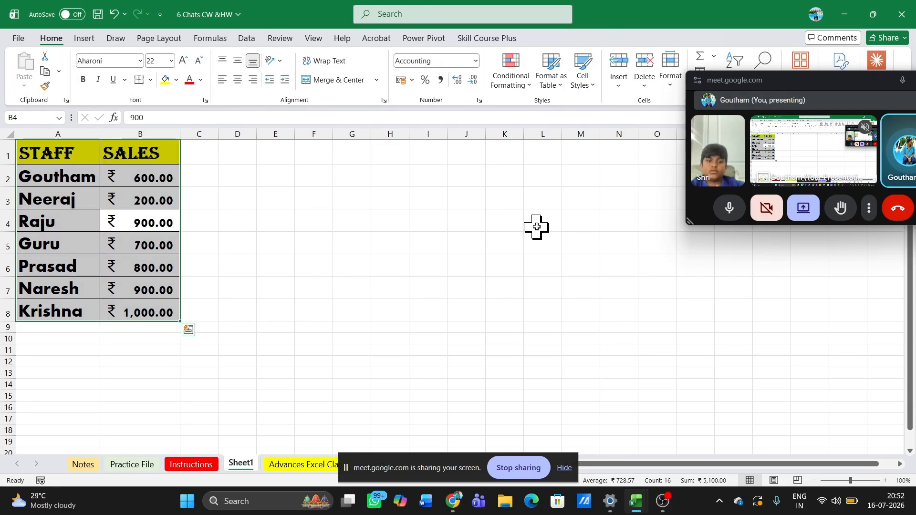
{"action": "left_click", "coordinate": [536, 227]}
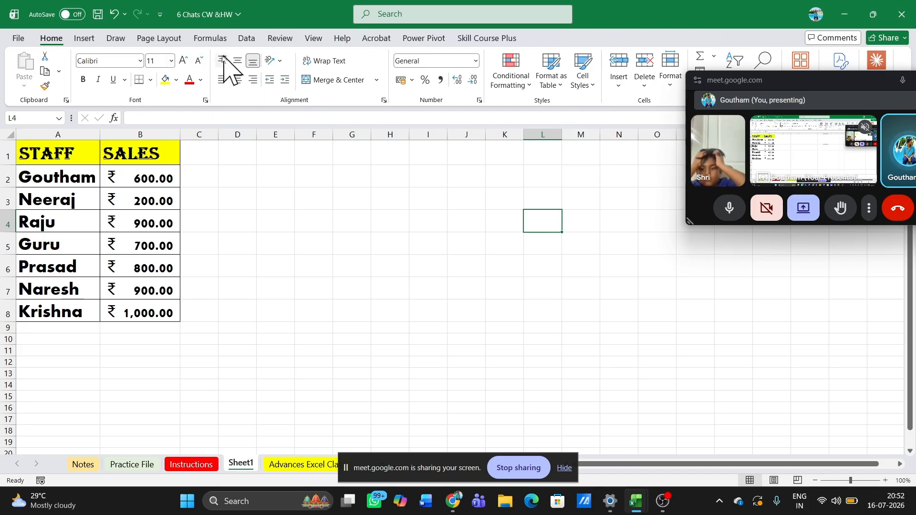
- Search the workbook files for "spa" and open the sparklines workbook
{"action": "left_click", "coordinate": [85, 39]}
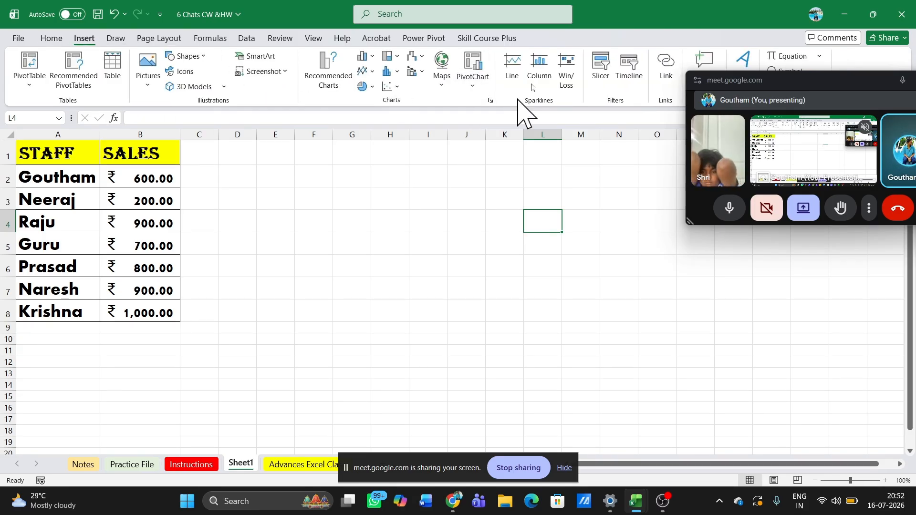
{"action": "left_click_drag", "start_coordinate": [752, 82], "coordinate": [737, 188]}
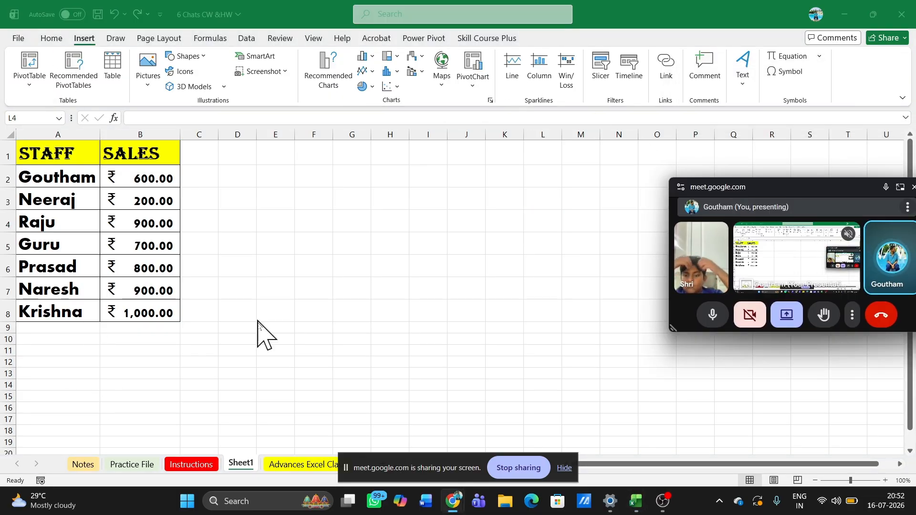
{"action": "left_click", "coordinate": [18, 38]}
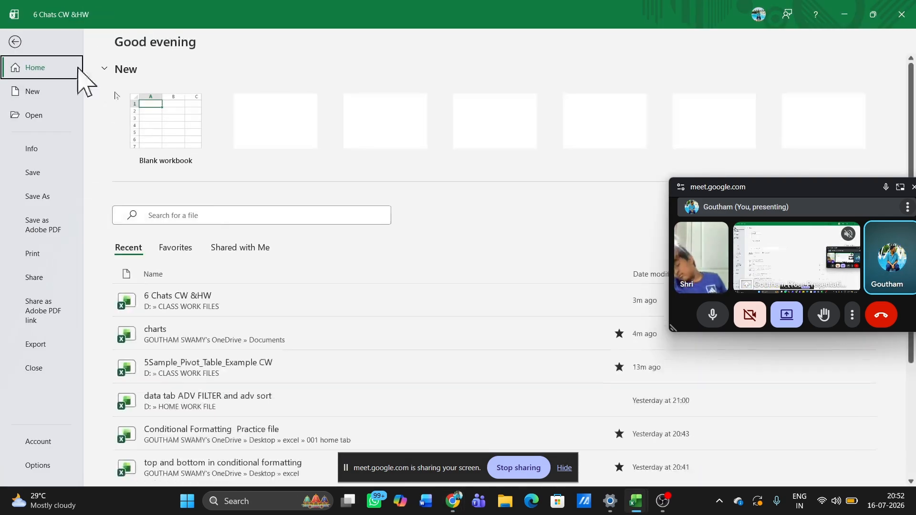
{"action": "left_click", "coordinate": [200, 216]}
{"action": "type", "text": "spa"}
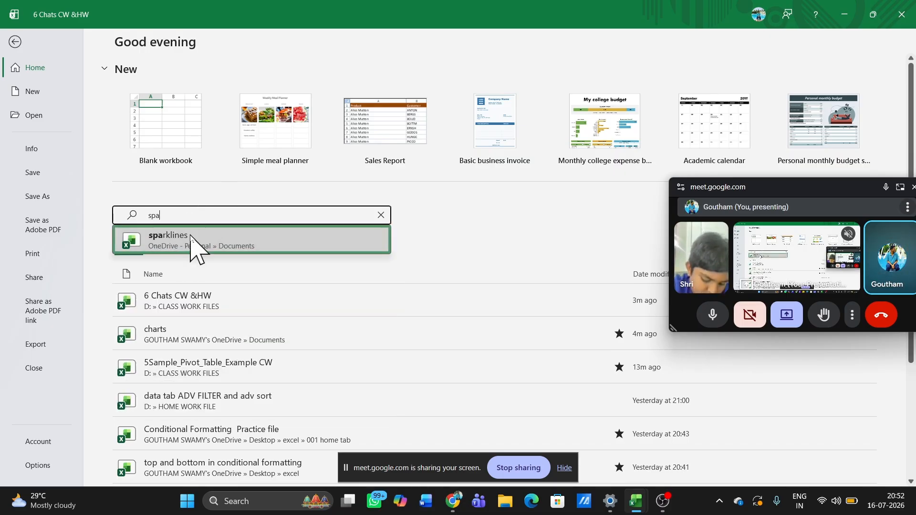
{"action": "left_click", "coordinate": [191, 239]}
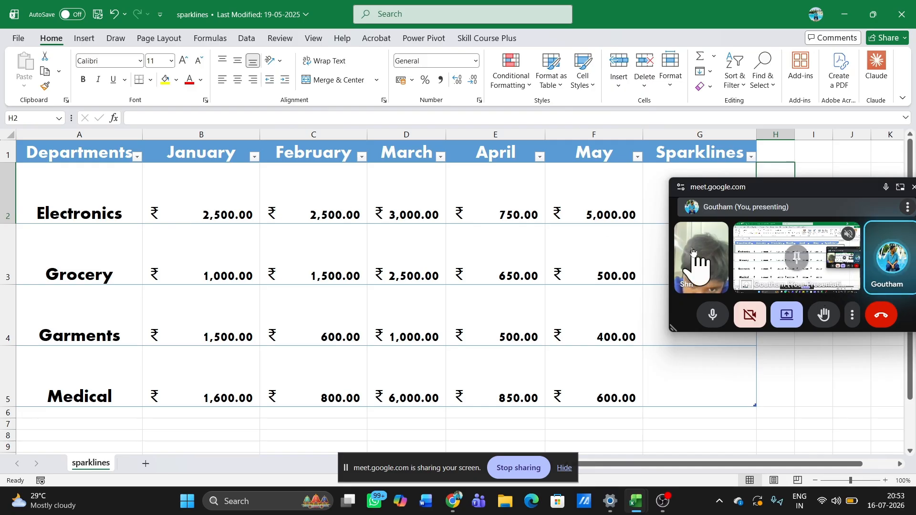
- Insert a line sparkline in G2 from the Electronics data B2:F2 and fill it down to G5
{"action": "left_click_drag", "start_coordinate": [659, 248], "coordinate": [788, 259]}
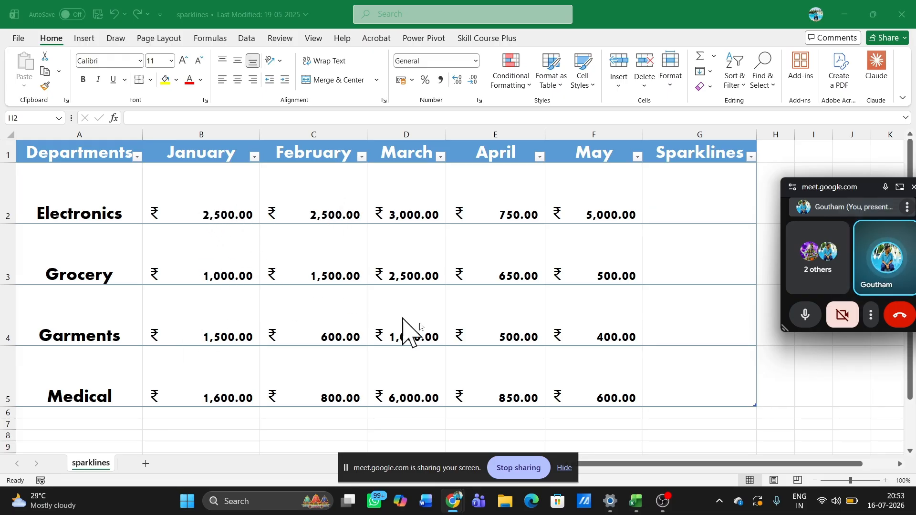
{"action": "left_click", "coordinate": [674, 203]}
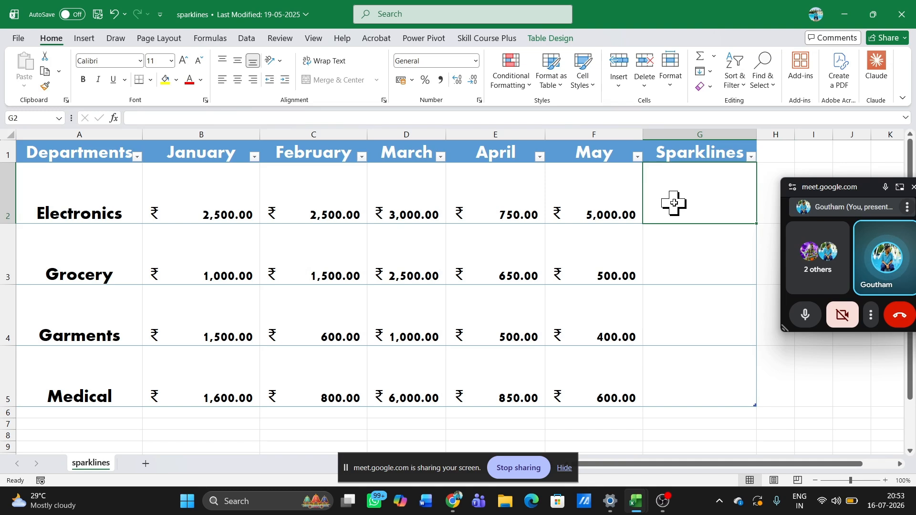
{"action": "left_click", "coordinate": [85, 40]}
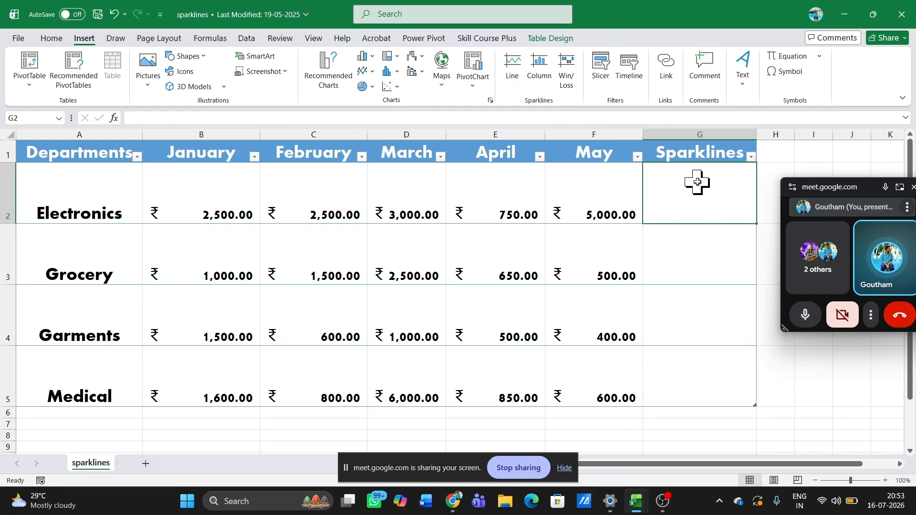
{"action": "left_click", "coordinate": [516, 75]}
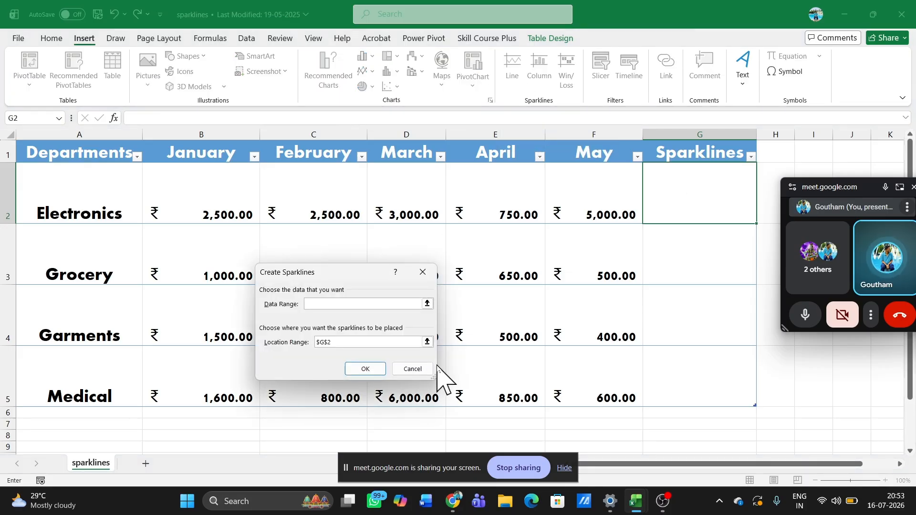
{"action": "left_click", "coordinate": [427, 304]}
{"action": "left_click_drag", "start_coordinate": [178, 205], "coordinate": [622, 204]}
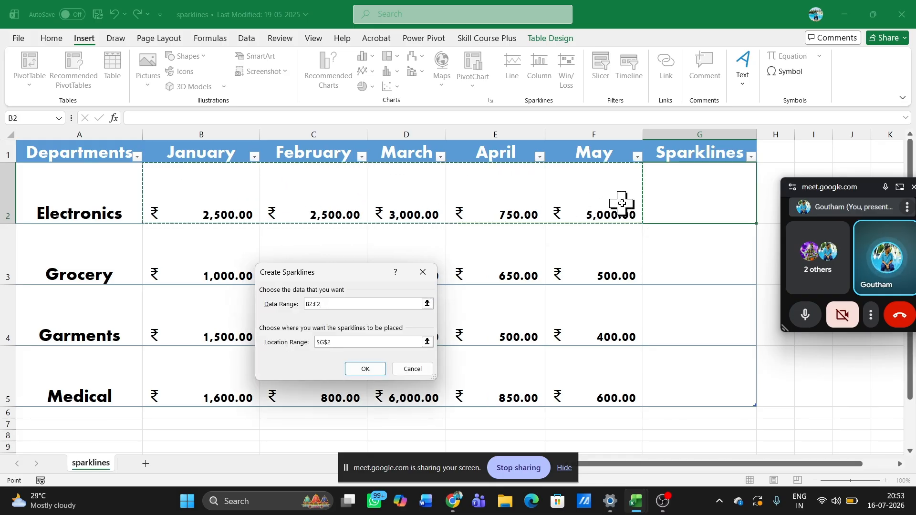
{"action": "left_click", "coordinate": [374, 370]}
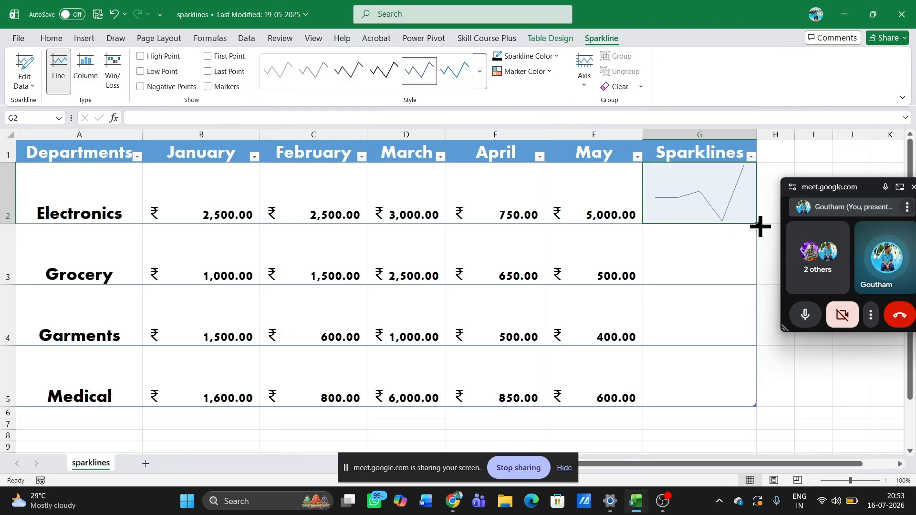
{"action": "left_click_drag", "start_coordinate": [757, 226], "coordinate": [757, 393]}
{"action": "left_click", "coordinate": [788, 389]}
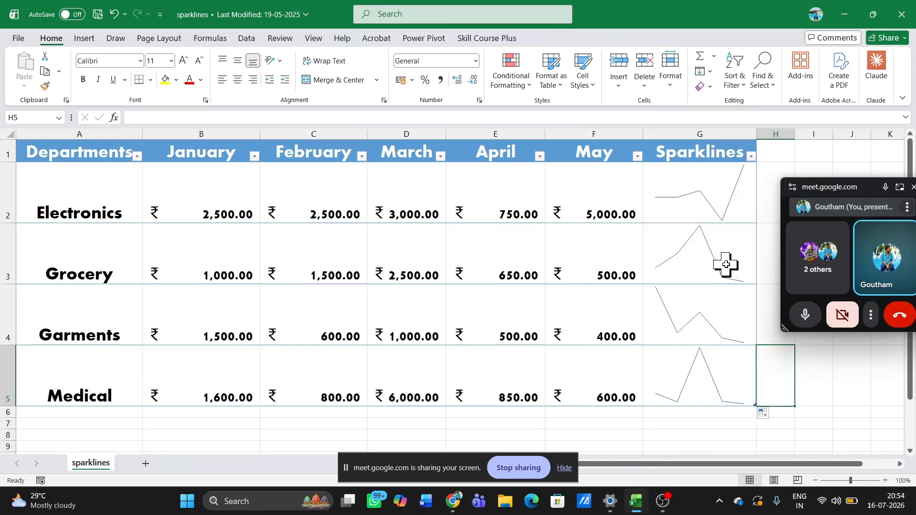
- Set the Electronics amount for April in cell E2 to 4000
{"action": "left_click", "coordinate": [510, 190]}
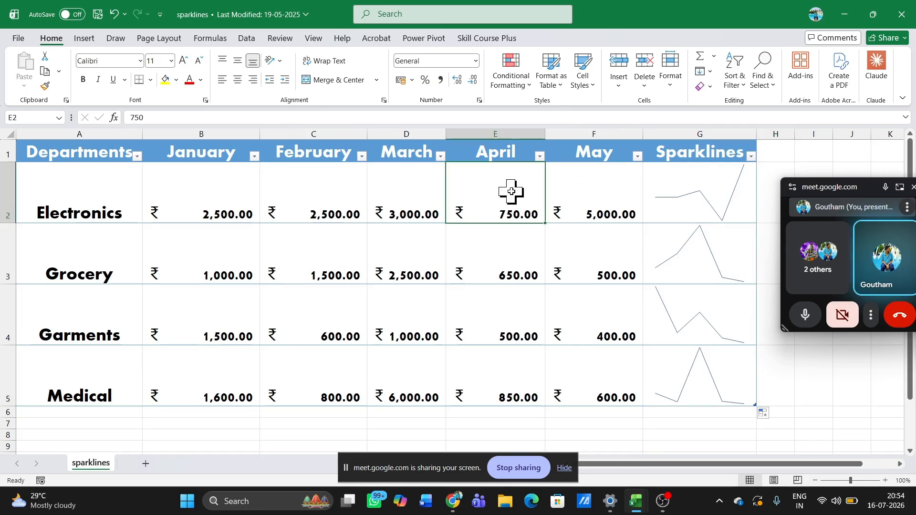
{"action": "left_click", "coordinate": [207, 113]}
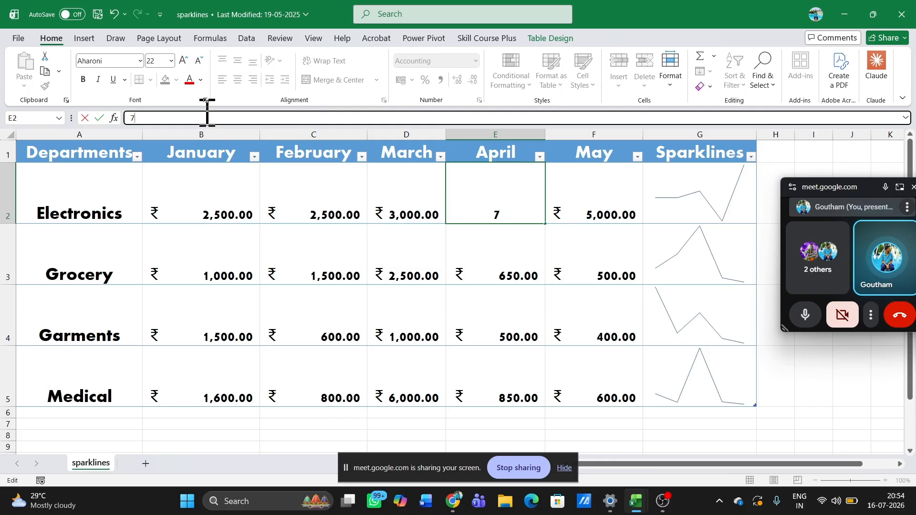
{"action": "key", "text": "Return"}
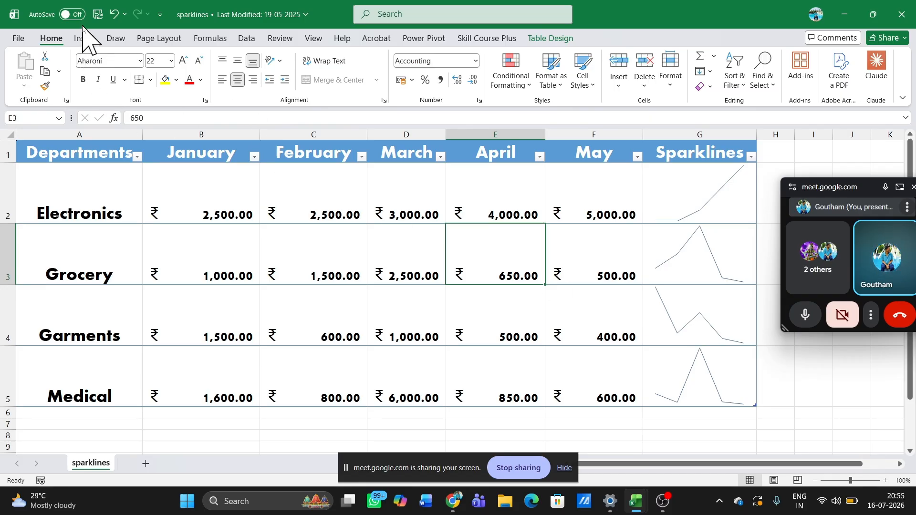
- Search the workbook files for "timeli" and open 7.Excel_Slicer_Timeline_Practice CW HW
{"action": "left_click", "coordinate": [88, 39]}
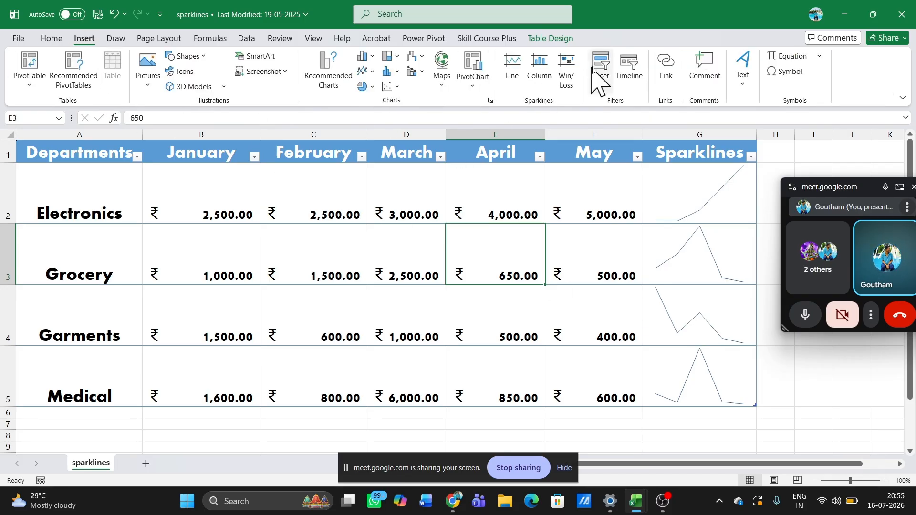
{"action": "left_click", "coordinate": [513, 76]}
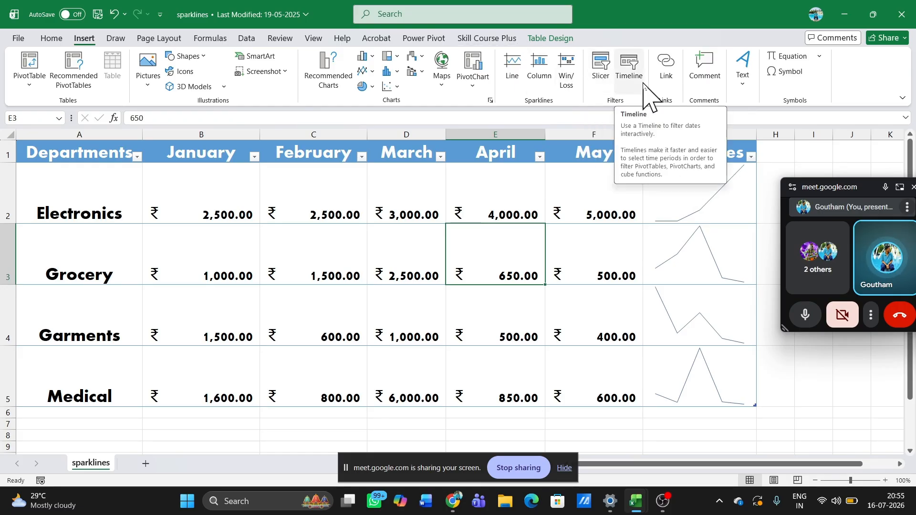
{"action": "left_click", "coordinate": [18, 38]}
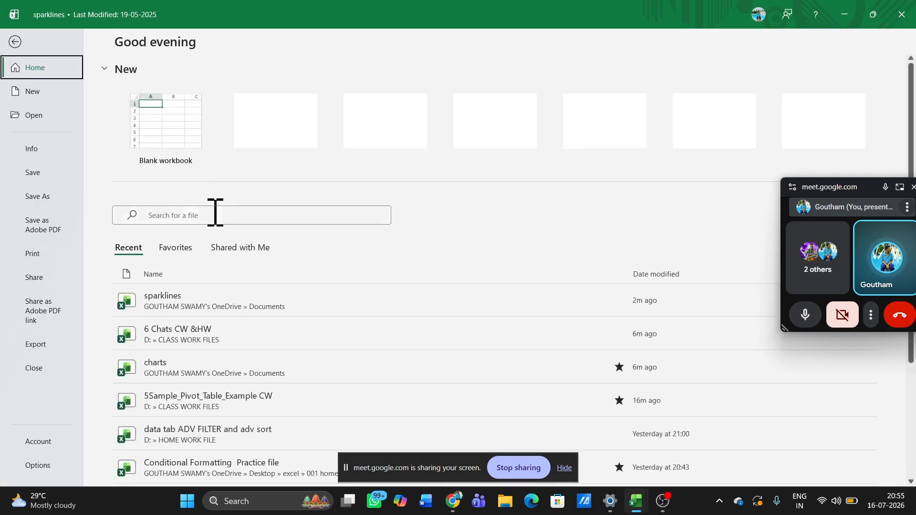
{"action": "left_click", "coordinate": [216, 215]}
{"action": "type", "text": "timeli"}
{"action": "left_click", "coordinate": [244, 241]}
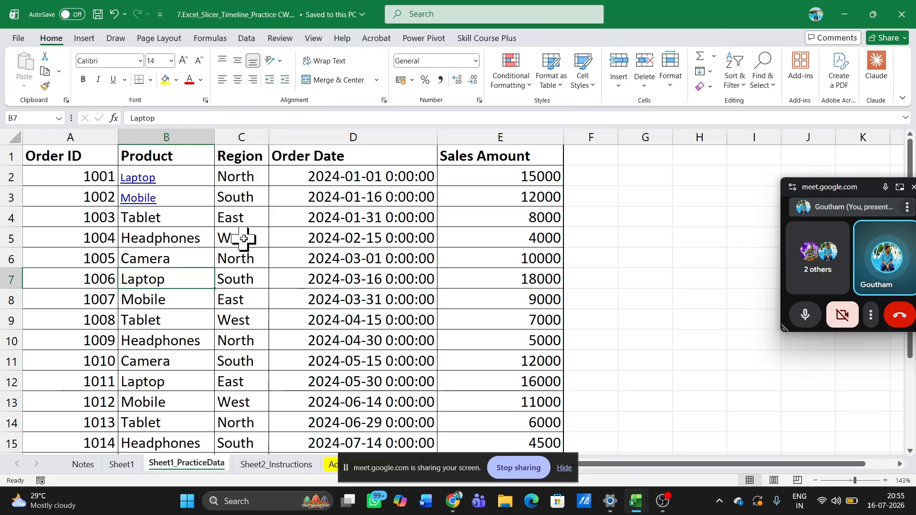
- Create a PivotTable on a new worksheet from the order data A1:E21 on Sheet1_PracticeData
{"action": "key", "text": "ctrl+a"}
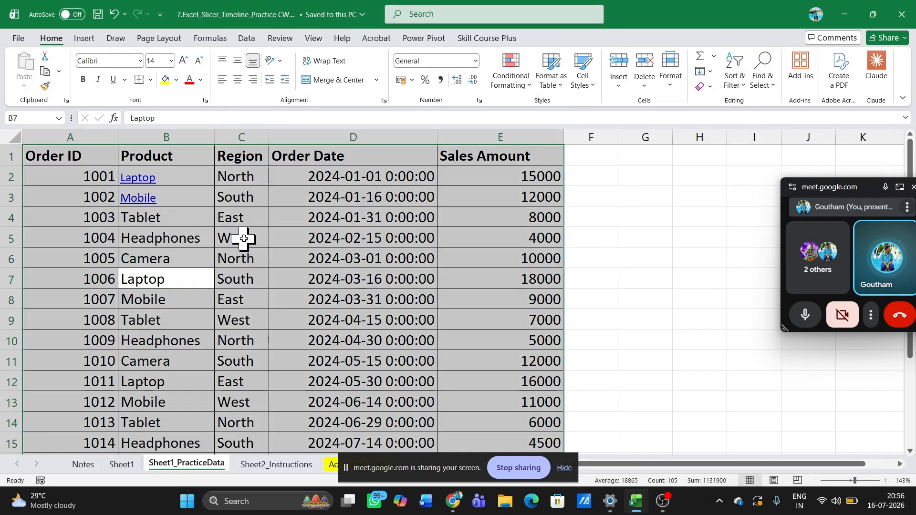
{"action": "left_click", "coordinate": [85, 38]}
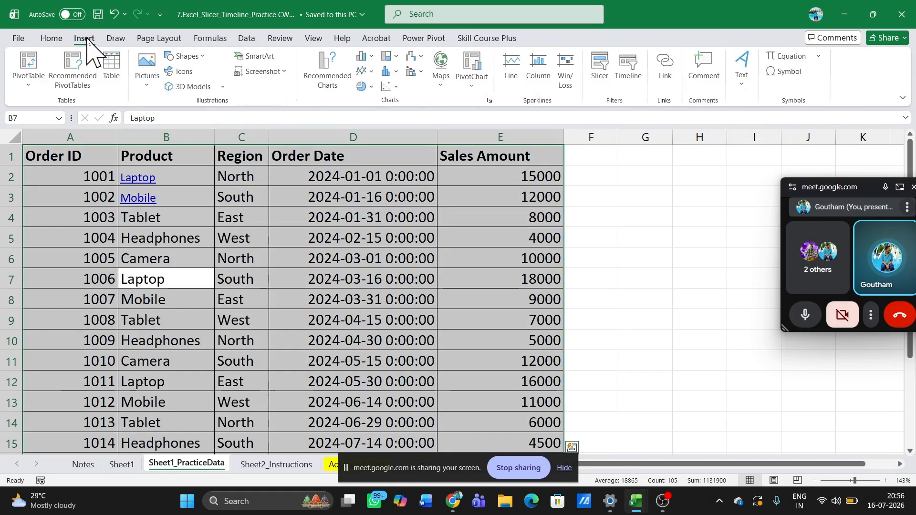
{"action": "left_click", "coordinate": [627, 80]}
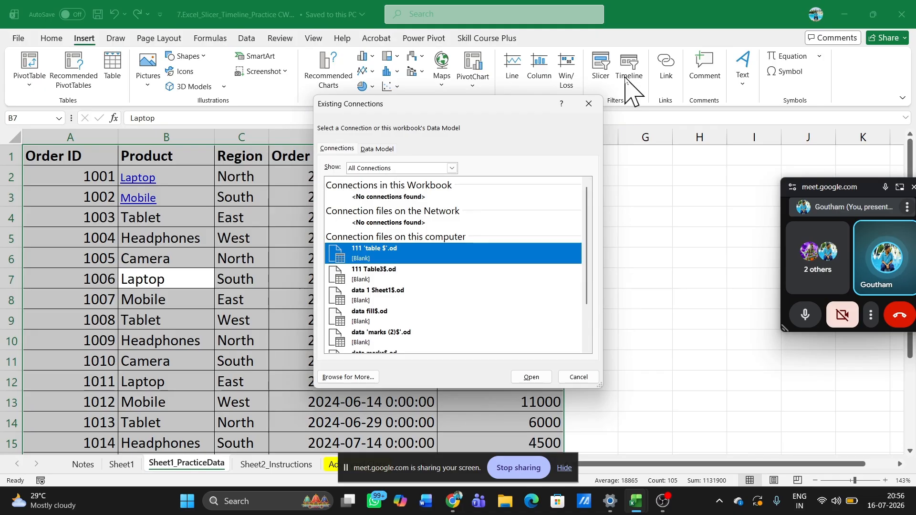
{"action": "left_click", "coordinate": [589, 103]}
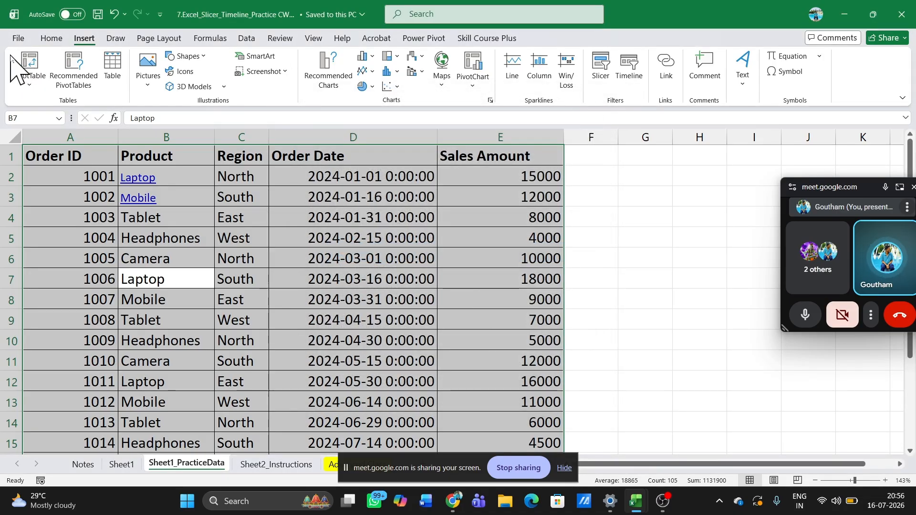
{"action": "left_click", "coordinate": [28, 72]}
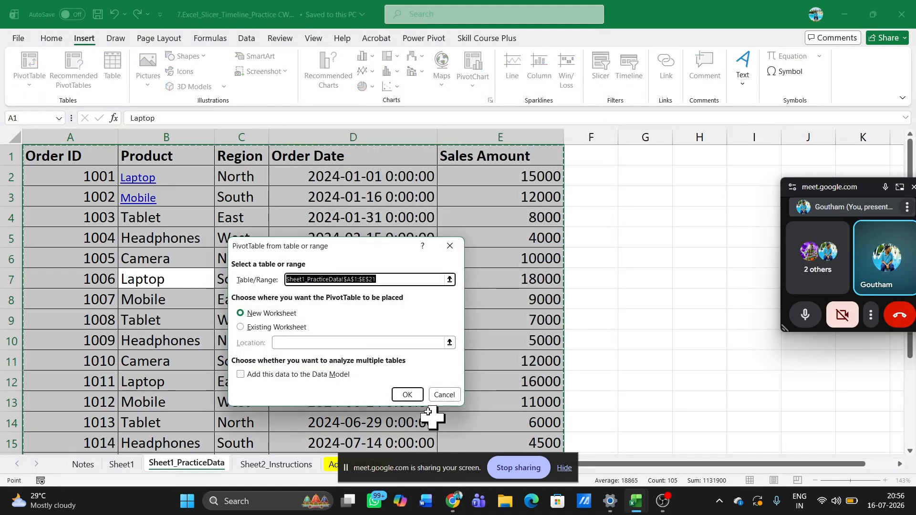
{"action": "left_click", "coordinate": [408, 396]}
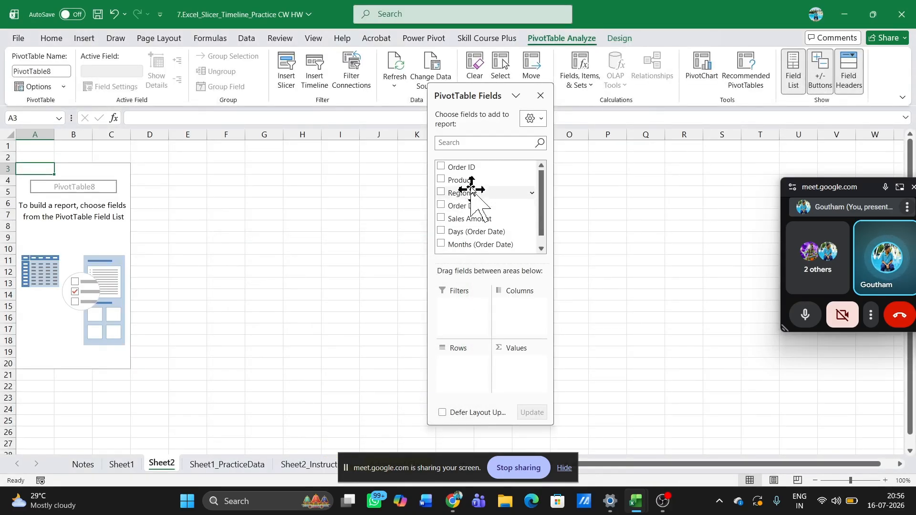
- Lay out the PivotTable with Product as rows, Region as columns and the sum of Sales Amount as values
{"action": "left_click", "coordinate": [441, 180]}
{"action": "left_click", "coordinate": [441, 192]}
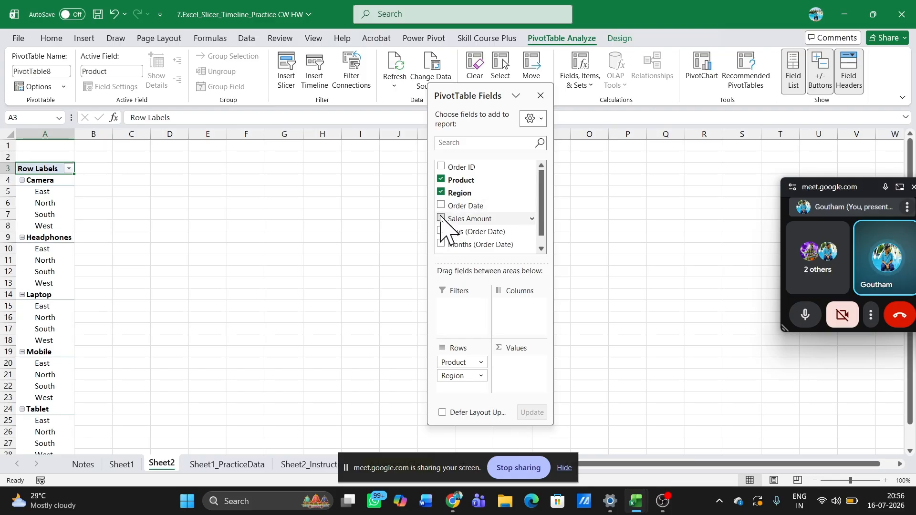
{"action": "left_click", "coordinate": [441, 219]}
{"action": "left_click_drag", "start_coordinate": [477, 371], "coordinate": [520, 312]}
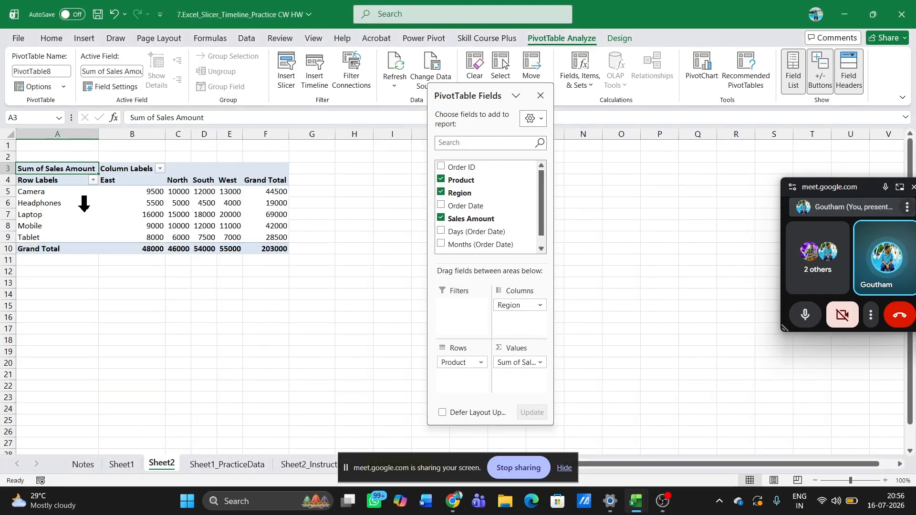
{"action": "scroll", "coordinate": [84, 203], "scroll_direction": "up", "scroll_amount": 5, "text": "ctrl"}
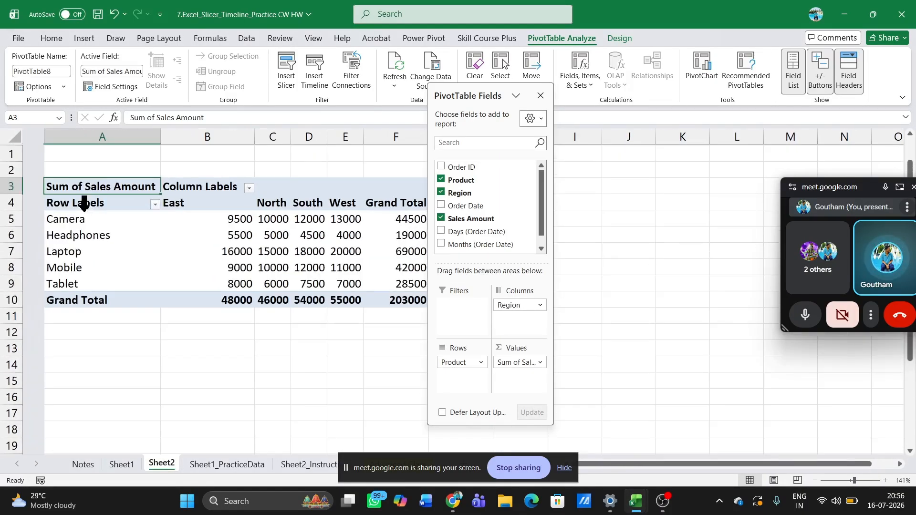
- Insert an Order Date timeline for the PivotTable, move it clear of the PivotTable's data, and bring its January months into view
{"action": "mouse_move", "coordinate": [347, 246]}
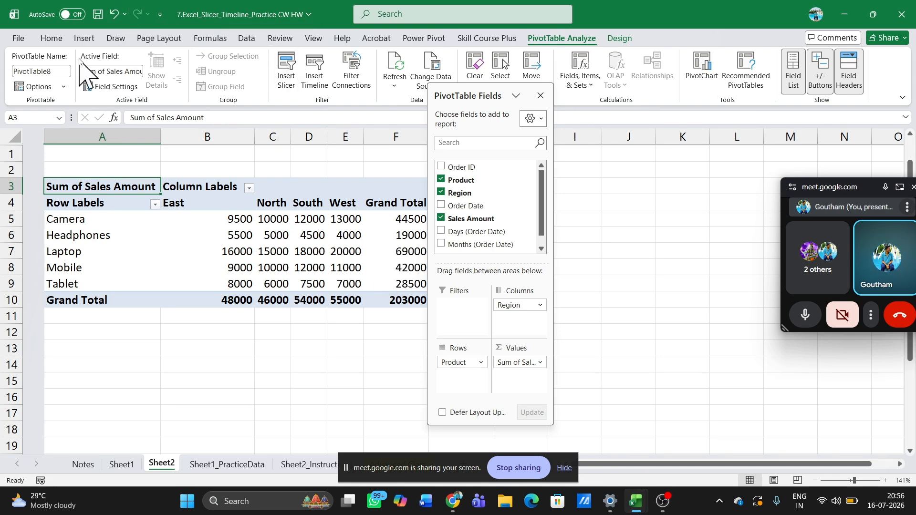
{"action": "left_click", "coordinate": [82, 41]}
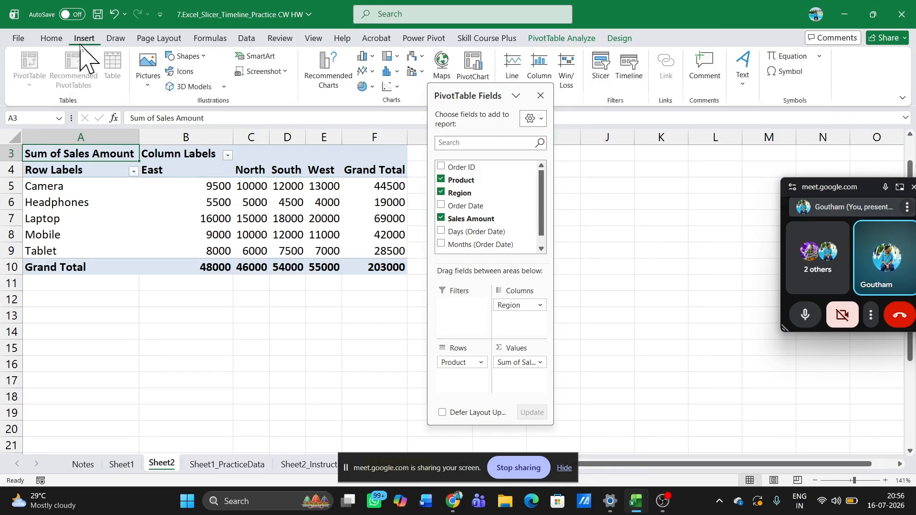
{"action": "left_click", "coordinate": [630, 67]}
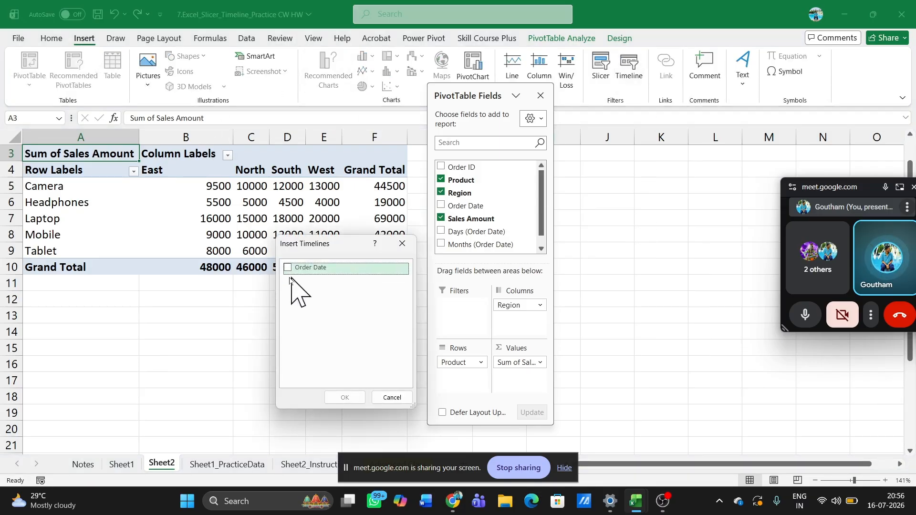
{"action": "left_click", "coordinate": [287, 269]}
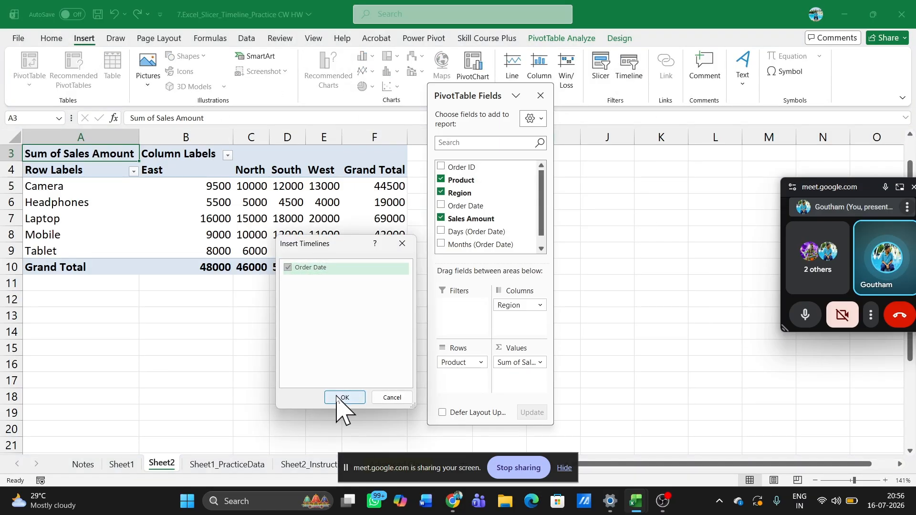
{"action": "left_click", "coordinate": [345, 398]}
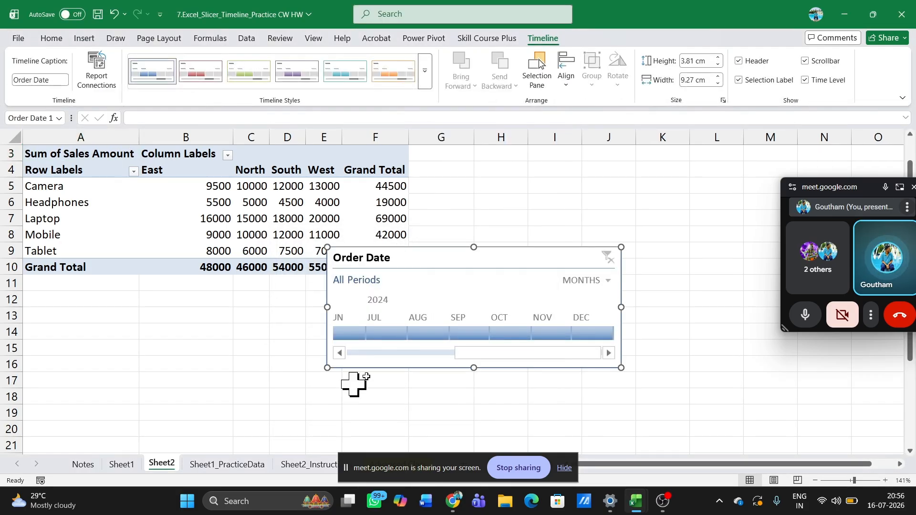
{"action": "left_click_drag", "start_coordinate": [415, 264], "coordinate": [512, 273]}
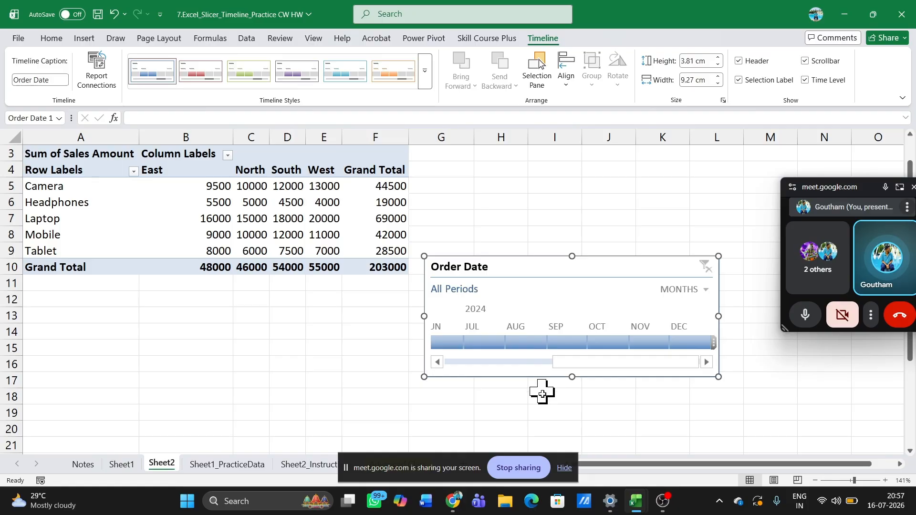
{"action": "left_click", "coordinate": [534, 362]}
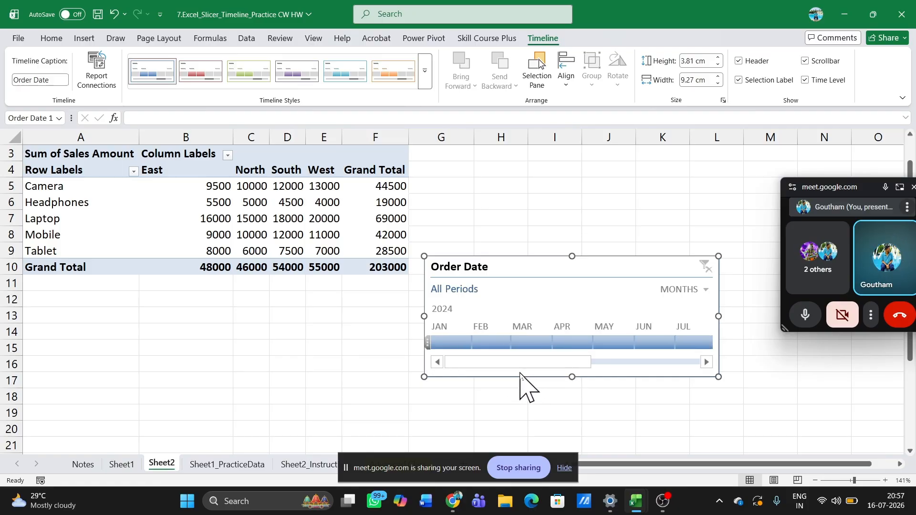
- Filter the PivotTable with the Order Date timeline to January 2024, and after that to February 2024
{"action": "left_click", "coordinate": [464, 343]}
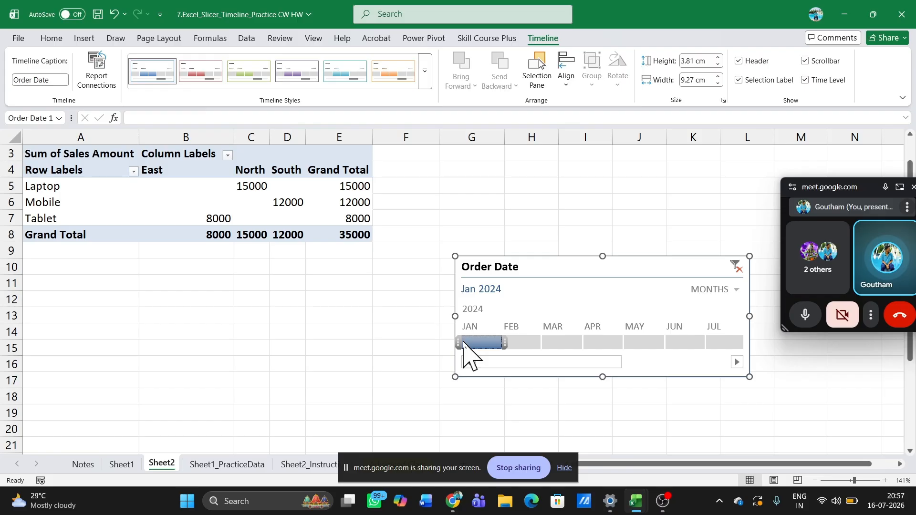
{"action": "left_click", "coordinate": [526, 344]}
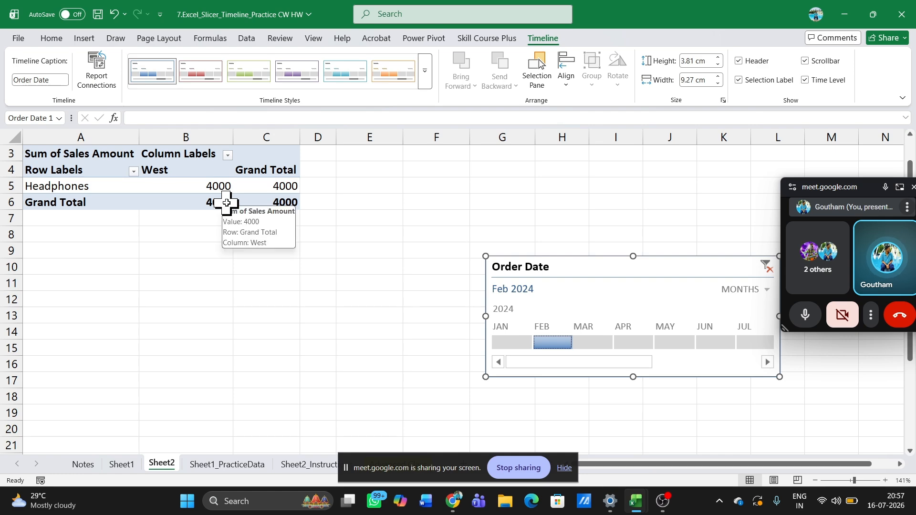
- Compare the February result with the source data by selecting row 5 (A5:E5) on Sheet1_PracticeData, and return to Sheet2
{"action": "left_click", "coordinate": [229, 466]}
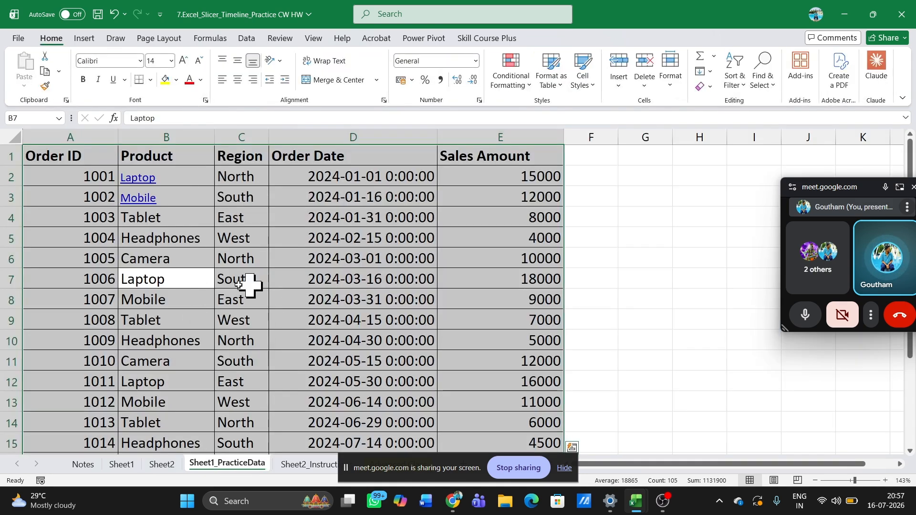
{"action": "left_click", "coordinate": [127, 239]}
{"action": "left_click_drag", "start_coordinate": [65, 239], "coordinate": [504, 237]}
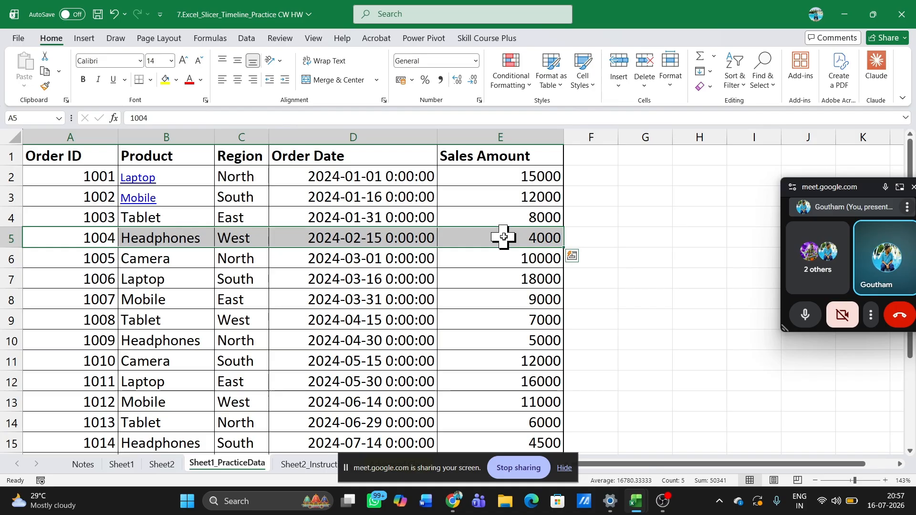
{"action": "left_click", "coordinate": [162, 464]}
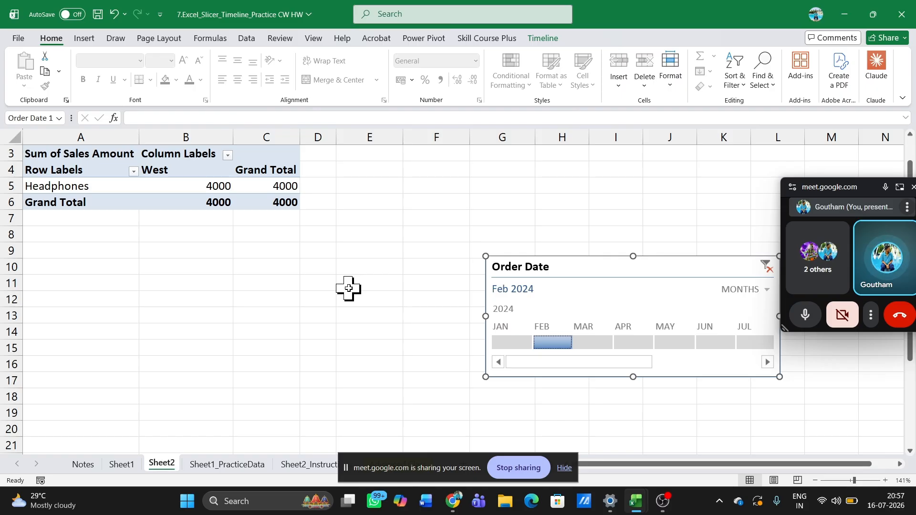
- Filter the timeline to March 2024 and after that to May 2024, and clear the timeline filter
{"action": "left_click", "coordinate": [591, 344]}
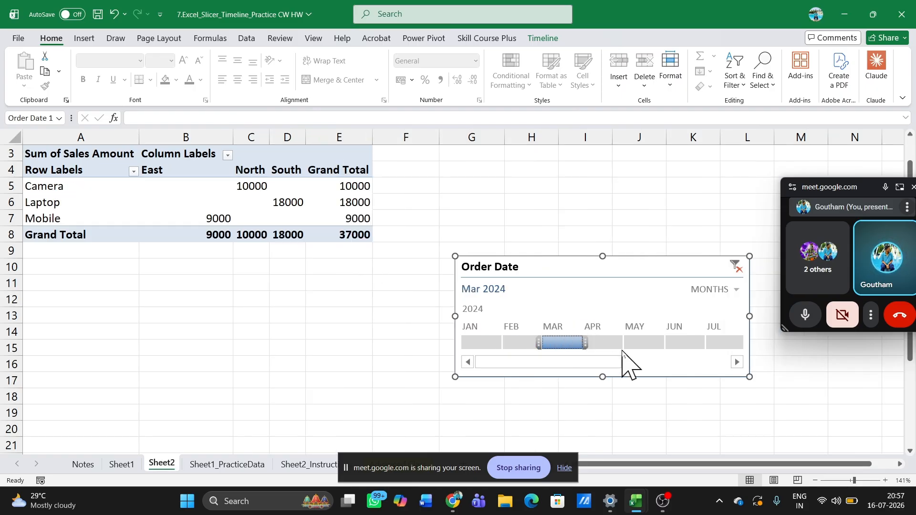
{"action": "left_click", "coordinate": [647, 346]}
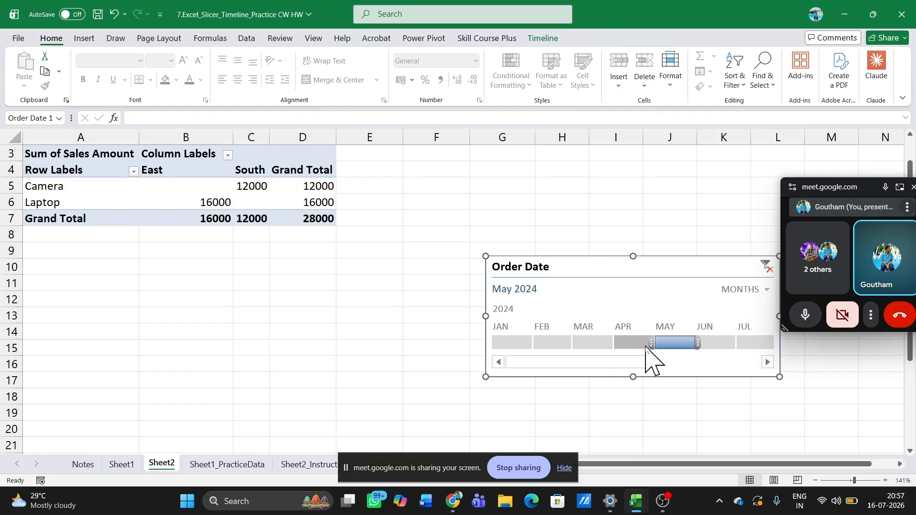
{"action": "left_click", "coordinate": [766, 266]}
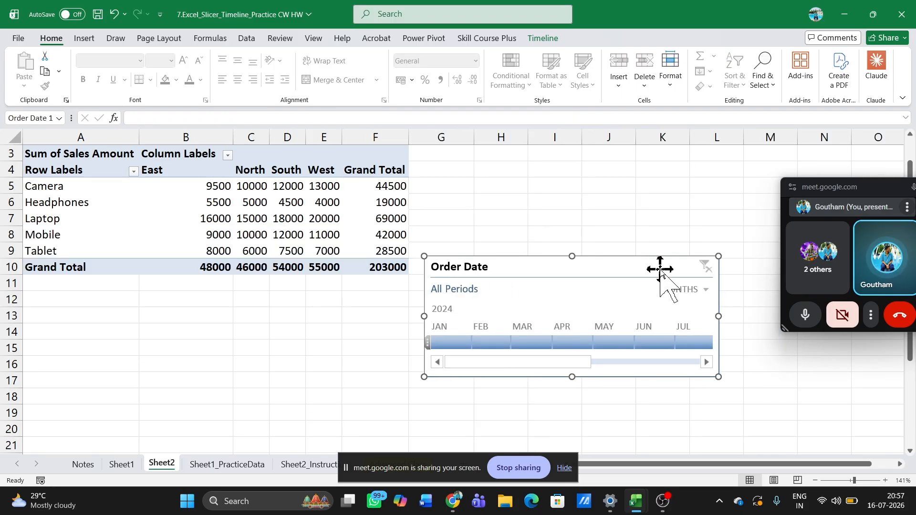
- Delete the Order Date timeline and close the PivotTable field list
{"action": "key", "text": "Delete"}
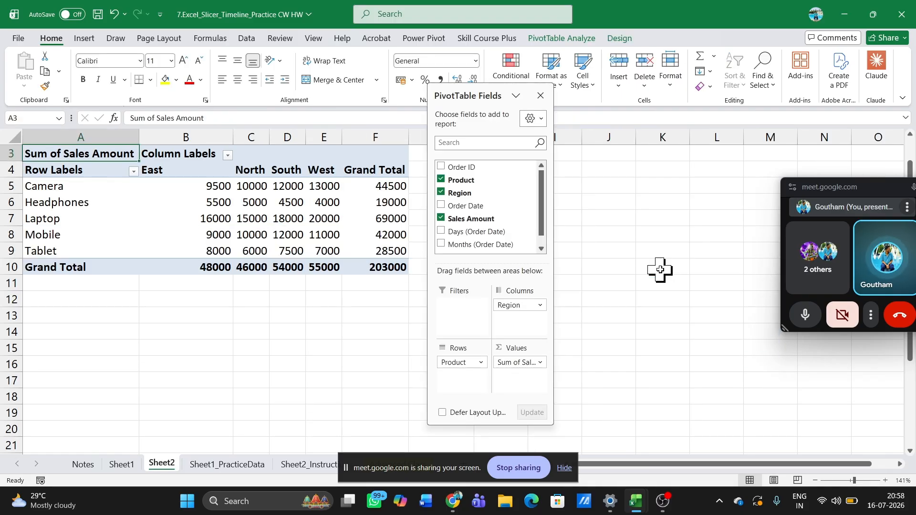
{"action": "left_click", "coordinate": [541, 96]}
- Follow the existing Laptop hyperlink in B2 on Sheet1_PracticeData and close the browser window it opens
{"action": "left_click", "coordinate": [82, 39]}
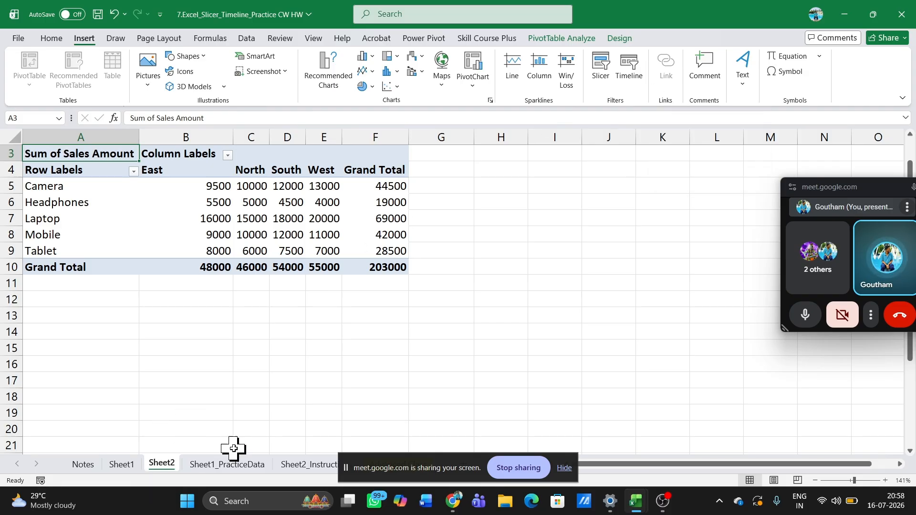
{"action": "left_click", "coordinate": [229, 463]}
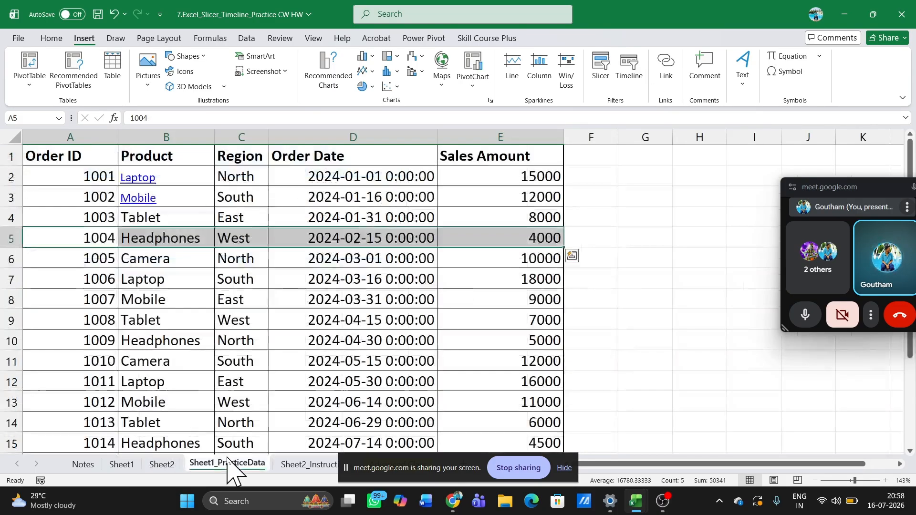
{"action": "left_click", "coordinate": [144, 185]}
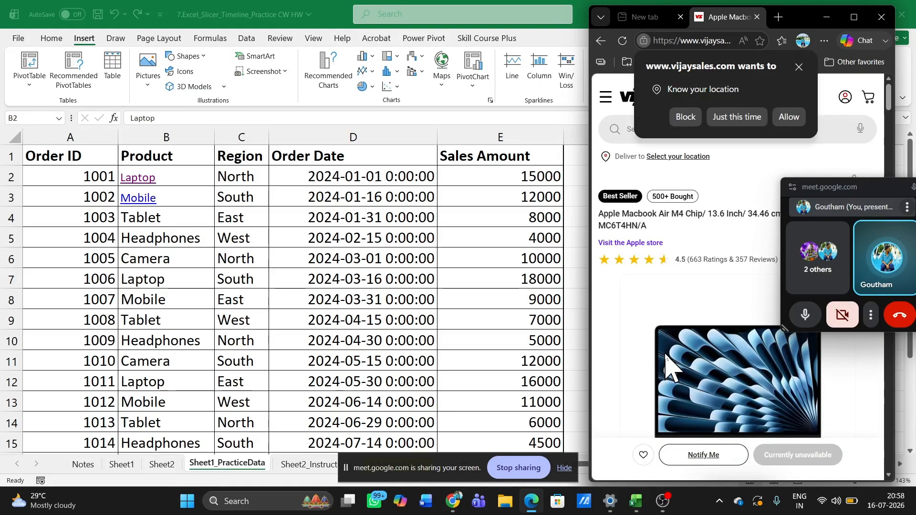
{"action": "left_click", "coordinate": [882, 17]}
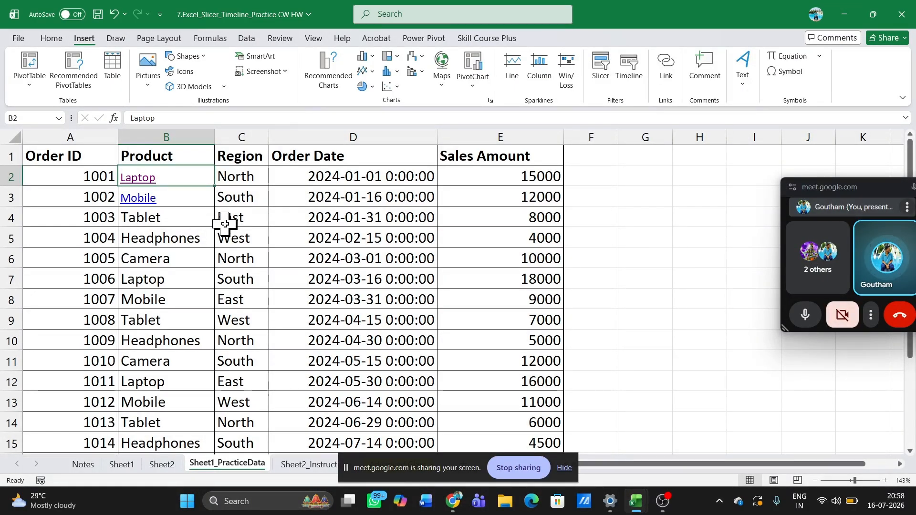
- Switch to Chrome, open the ISRO jobs video on YouTube, copy its web address, and return to the Excel workbook
{"action": "mouse_move", "coordinate": [453, 501]}
{"action": "left_click", "coordinate": [406, 458]}
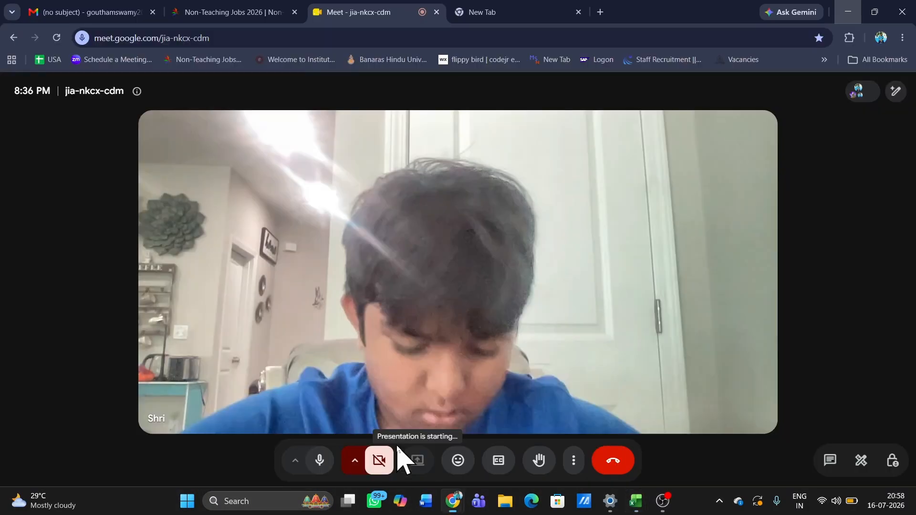
{"action": "left_click", "coordinate": [496, 15]}
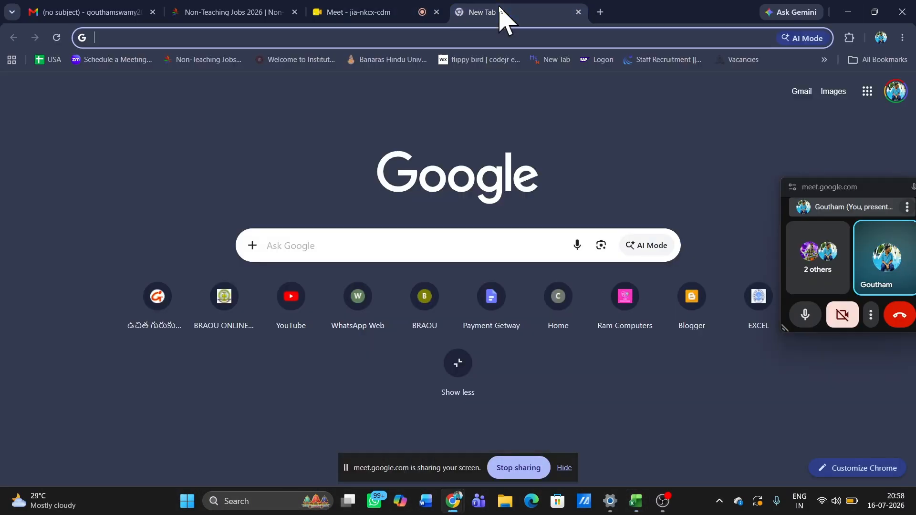
{"action": "left_click", "coordinate": [290, 306]}
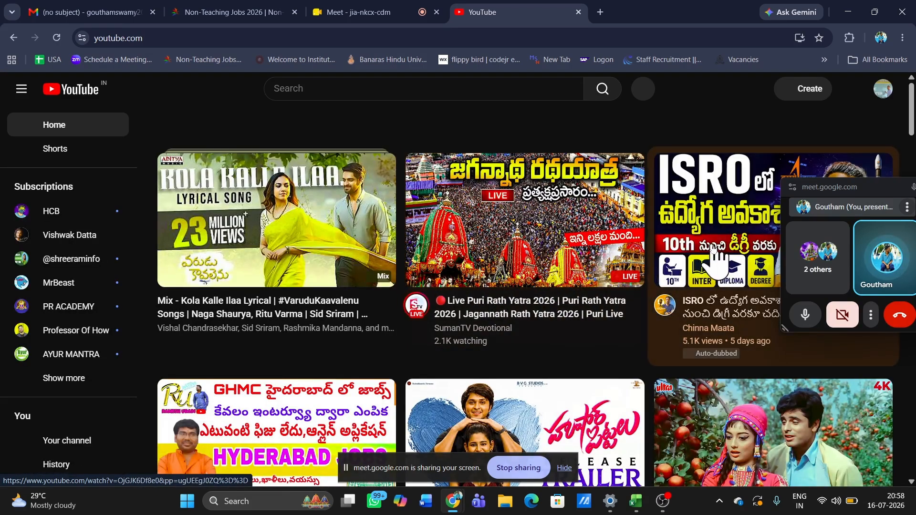
{"action": "left_click", "coordinate": [713, 247]}
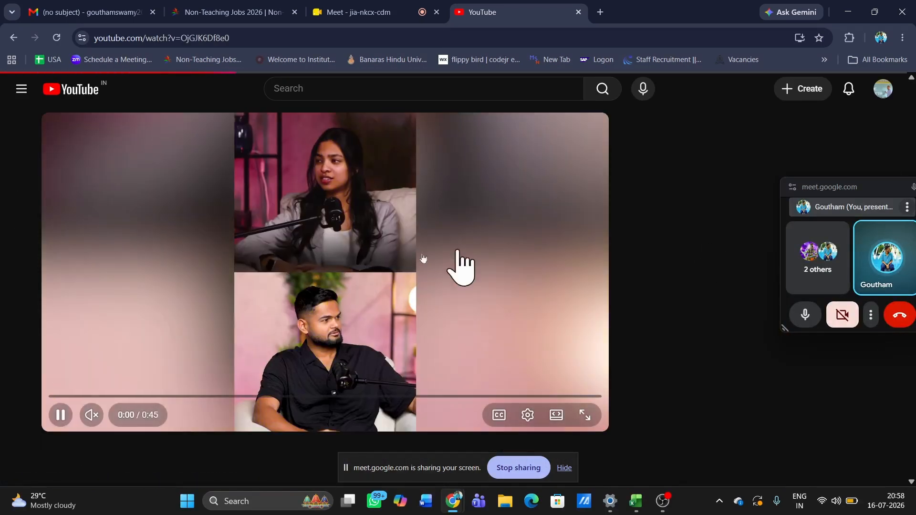
{"action": "left_click", "coordinate": [260, 34]}
{"action": "key", "text": "ctrl+c"}
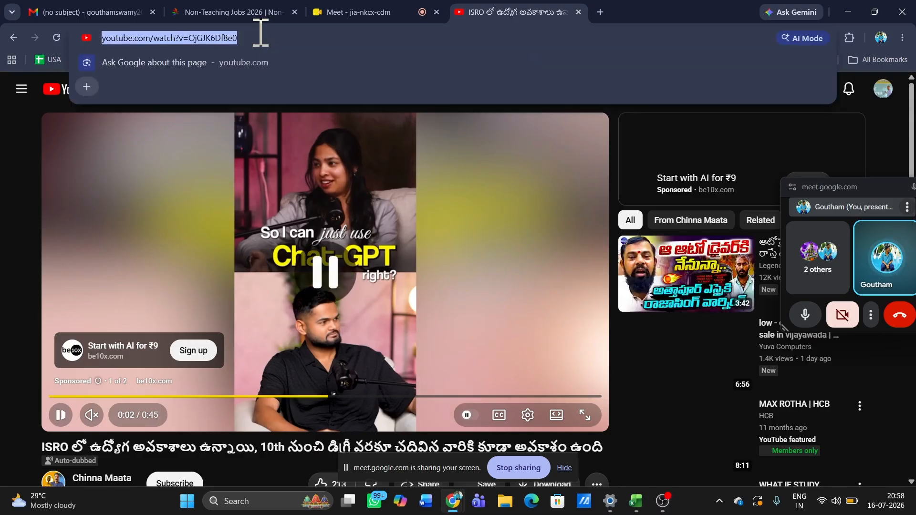
{"action": "left_click", "coordinate": [847, 12]}
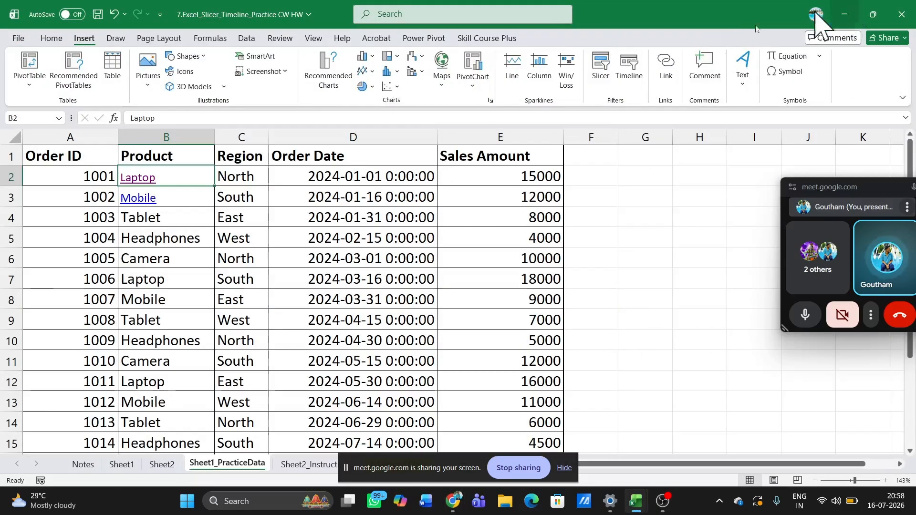
{"action": "left_click", "coordinate": [171, 231]}
{"action": "scroll", "coordinate": [172, 231], "scroll_direction": "up", "scroll_amount": 6}
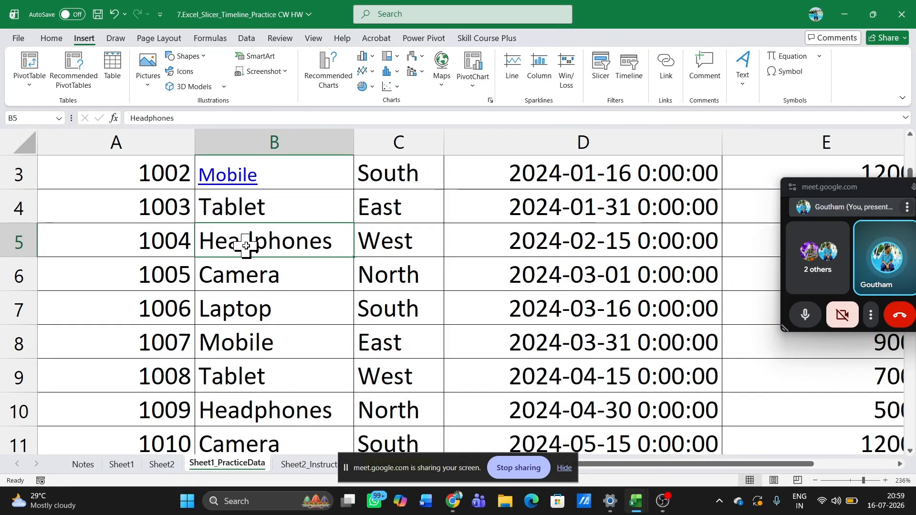
{"action": "left_click", "coordinate": [670, 67]}
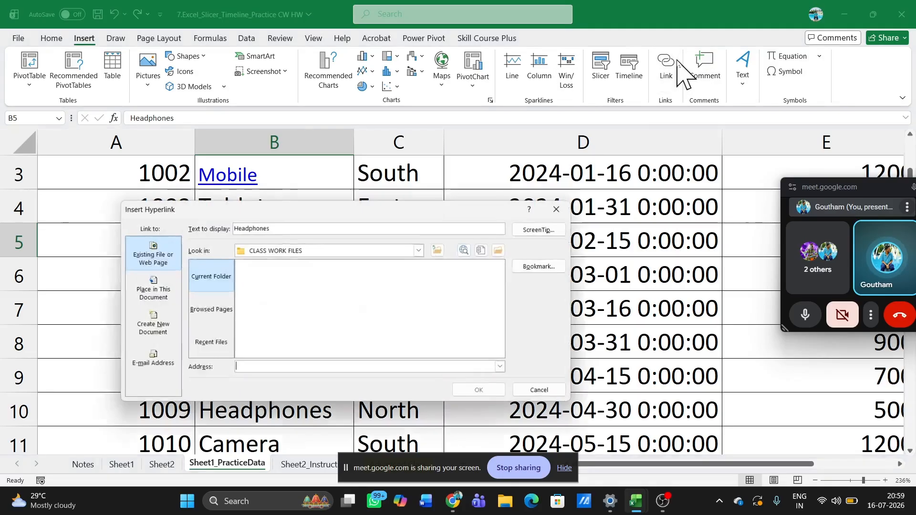
{"action": "left_click", "coordinate": [315, 367]}
{"action": "key", "text": "ctrl+v"}
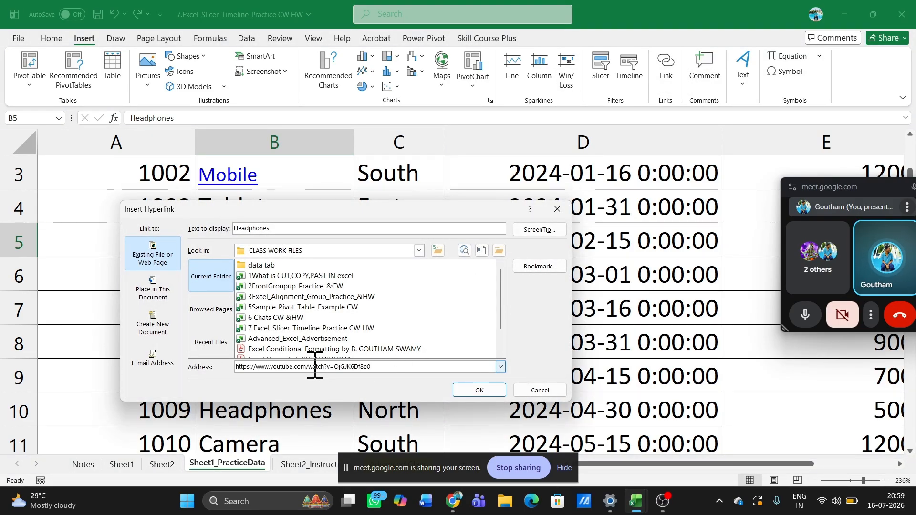
{"action": "left_click", "coordinate": [478, 390]}
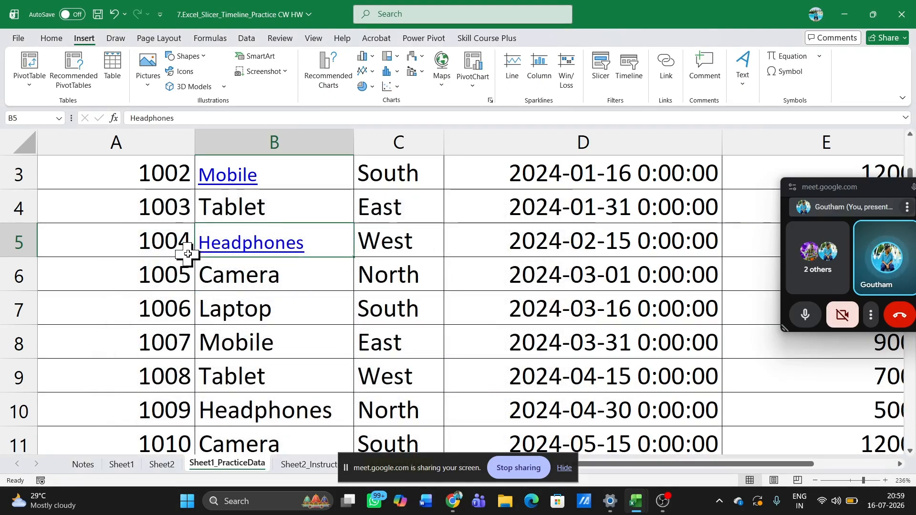
{"action": "left_click", "coordinate": [233, 249]}
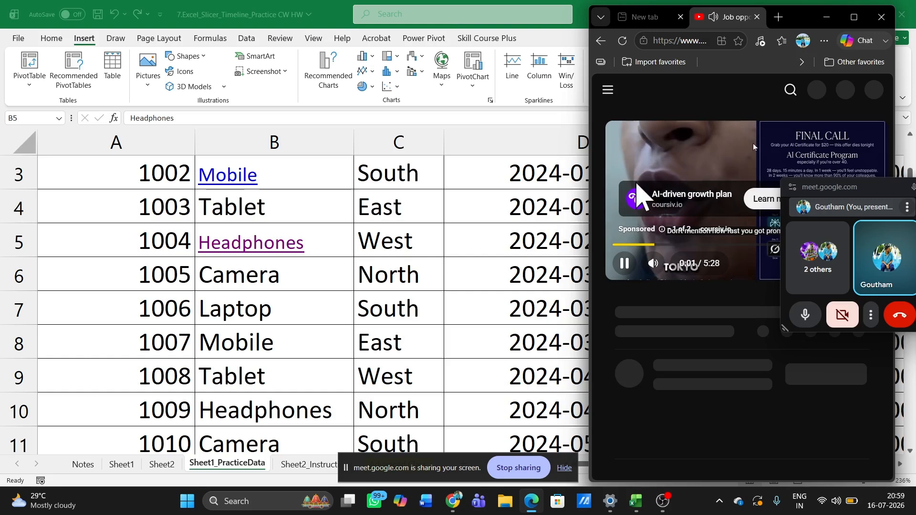
{"action": "left_click", "coordinate": [882, 18]}
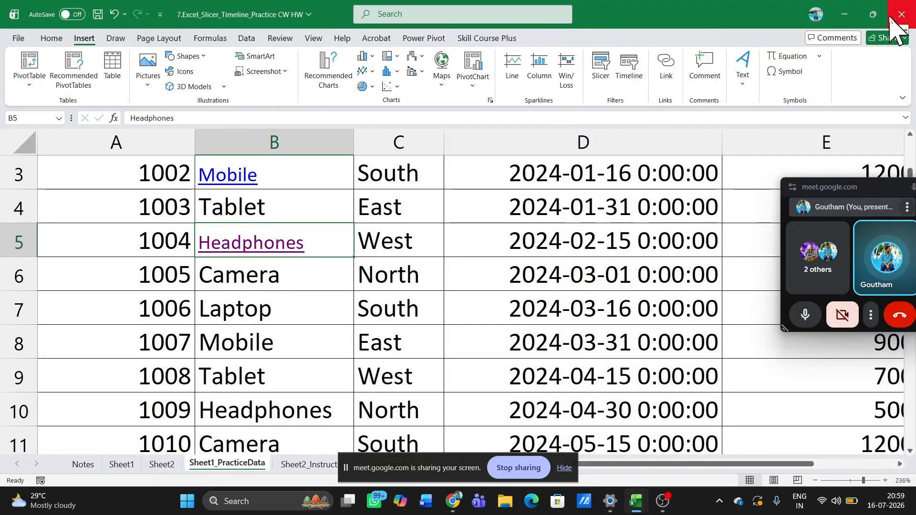
{"action": "left_click", "coordinate": [271, 319]}
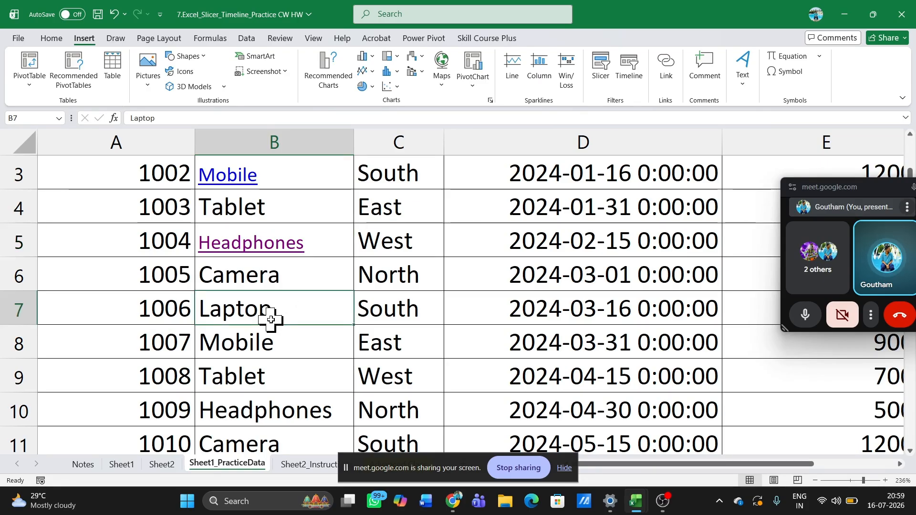
{"action": "left_click", "coordinate": [665, 70]}
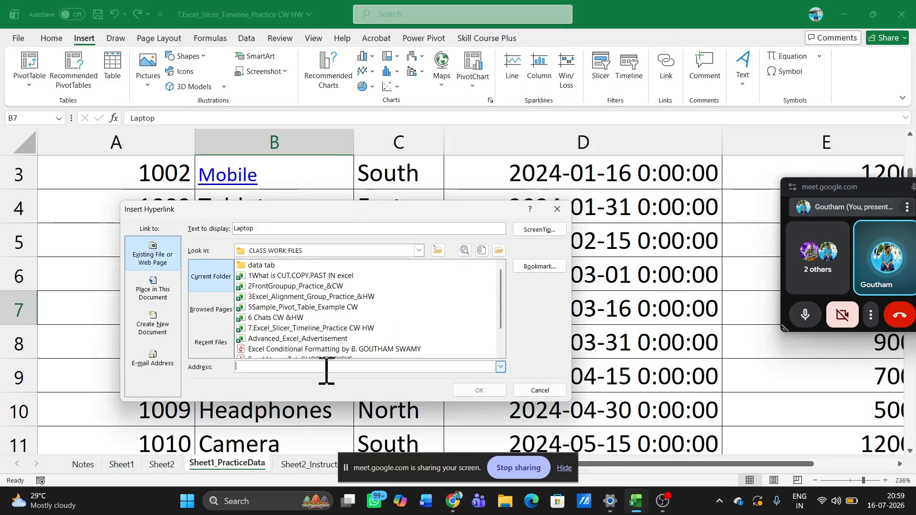
{"action": "type", "text": "www.google.com"}
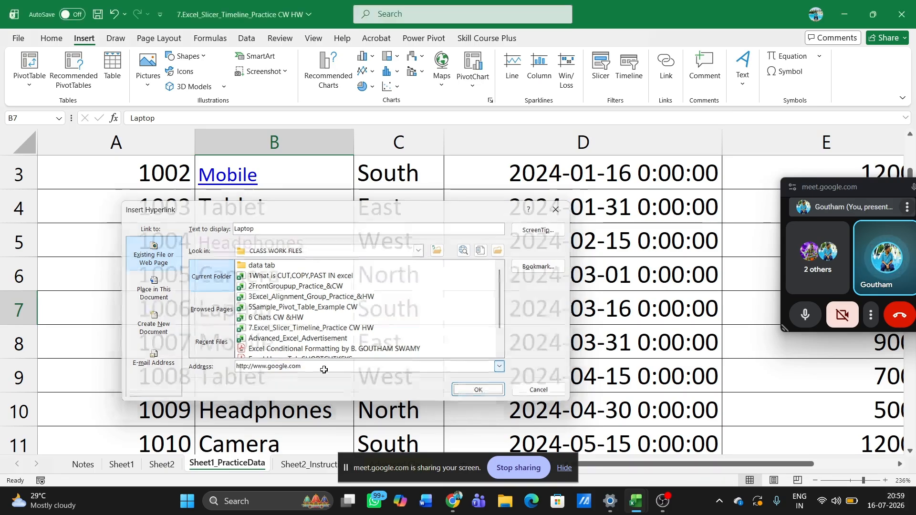
{"action": "key", "text": "Return"}
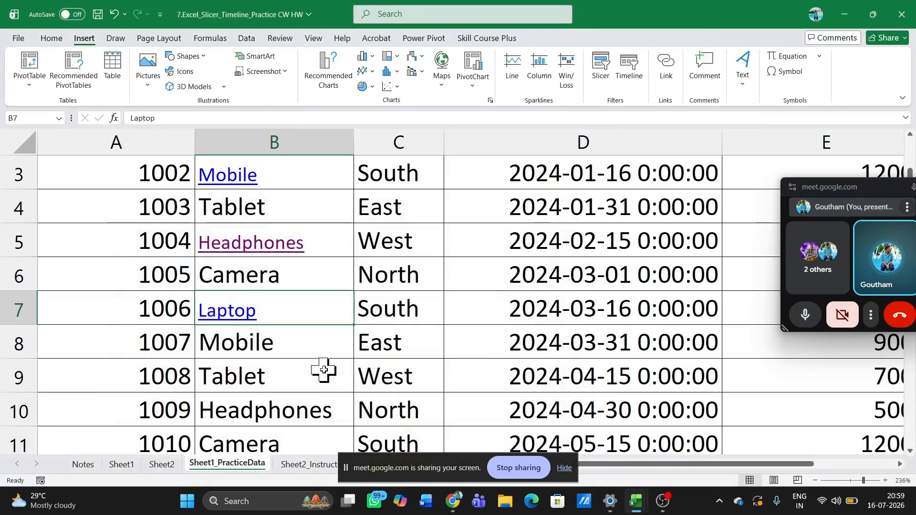
{"action": "left_click", "coordinate": [241, 308]}
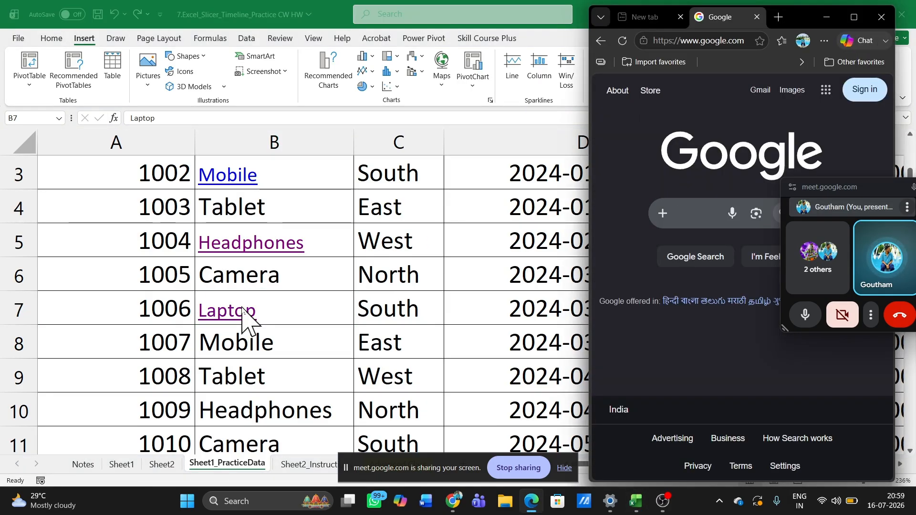
{"action": "left_click", "coordinate": [882, 17]}
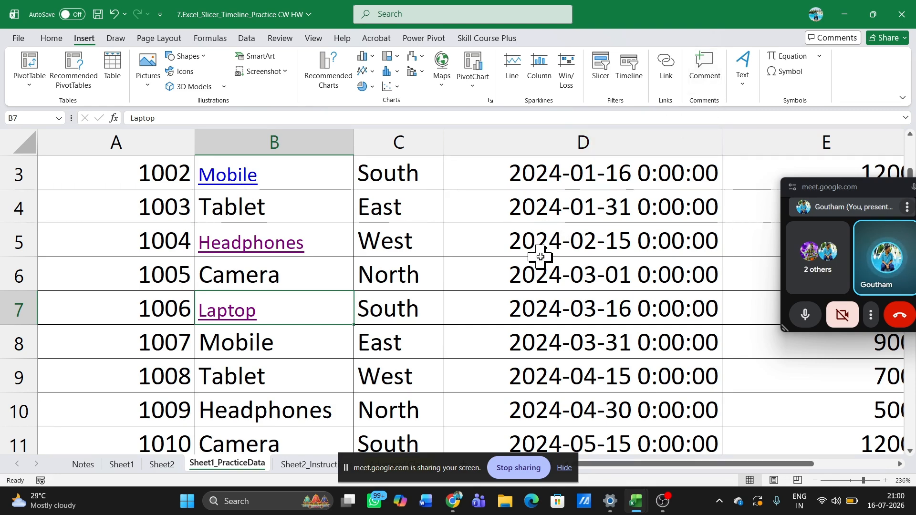
- Post the comment "pending" on the Sales Amount cell E2, and display it to check it
{"action": "scroll", "coordinate": [541, 257], "scroll_direction": "down", "scroll_amount": 7}
{"action": "left_click", "coordinate": [430, 168]}
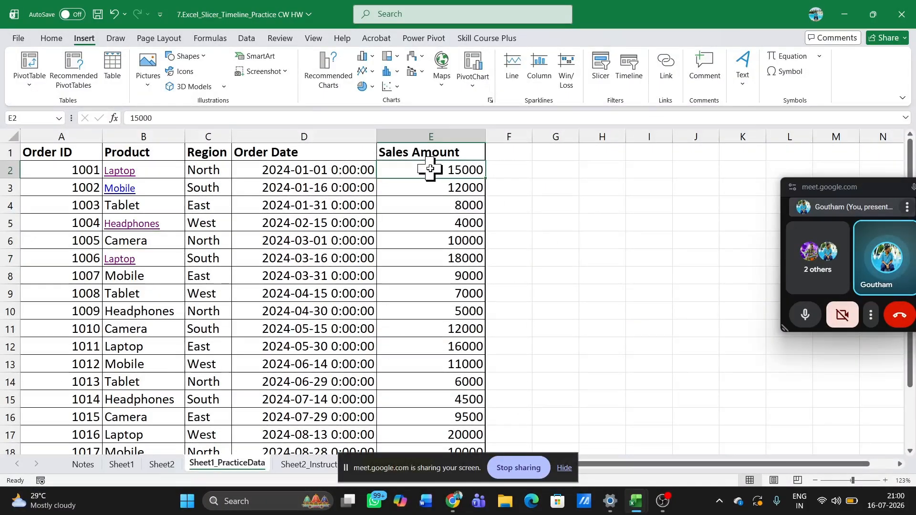
{"action": "scroll", "coordinate": [430, 169], "scroll_direction": "up", "scroll_amount": 3}
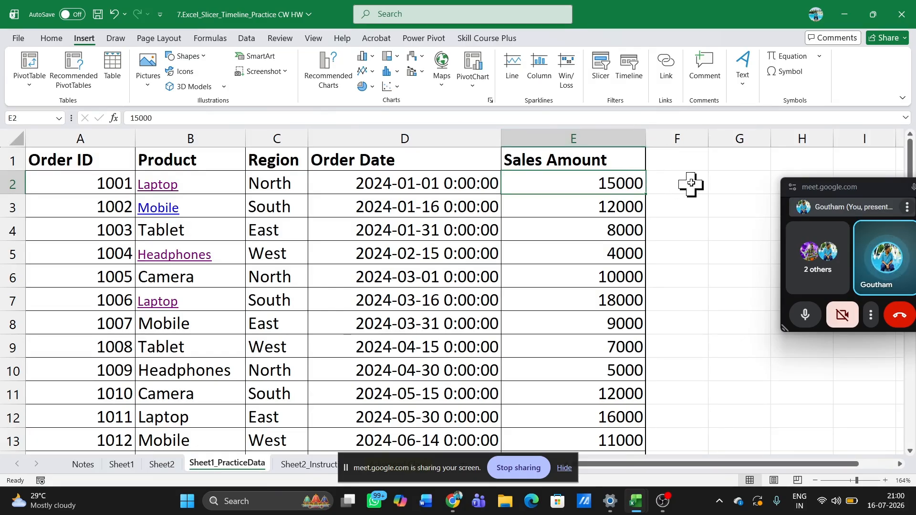
{"action": "left_click", "coordinate": [703, 81]}
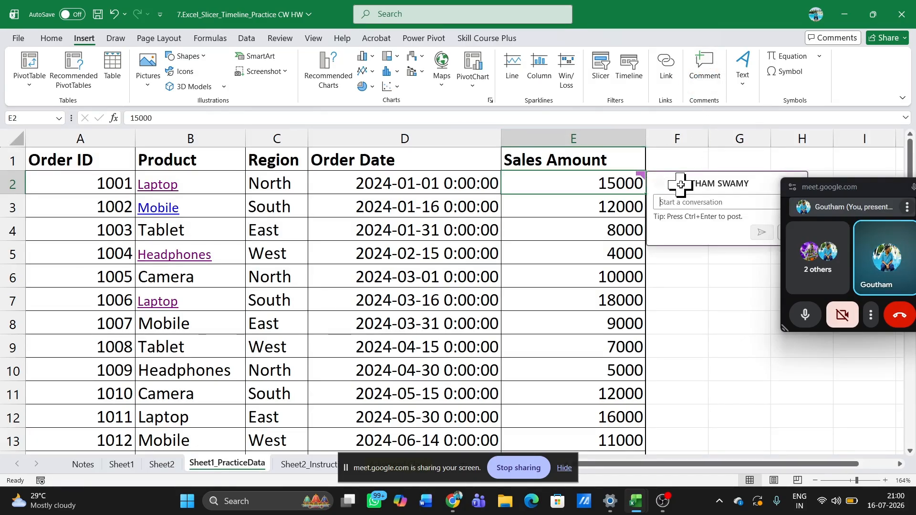
{"action": "type", "text": "pend"}
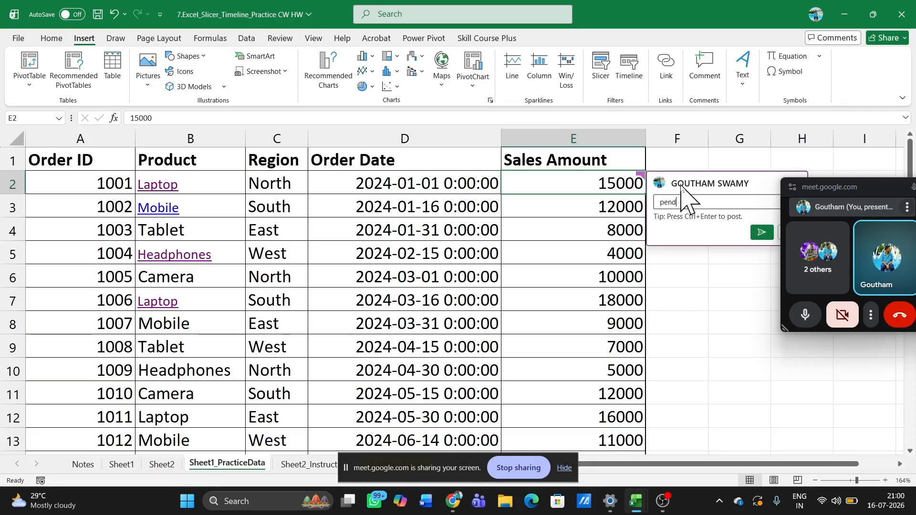
{"action": "type", "text": "ing"}
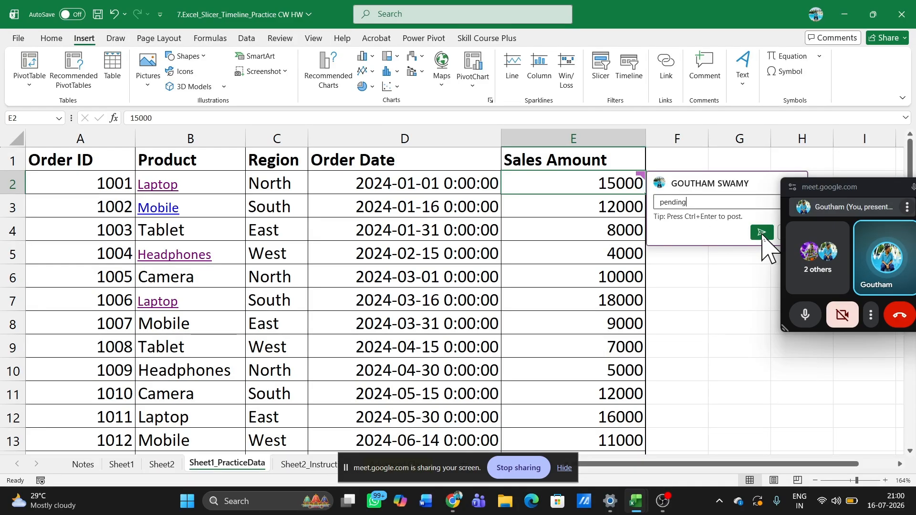
{"action": "left_click", "coordinate": [763, 232]}
{"action": "left_click", "coordinate": [711, 353]}
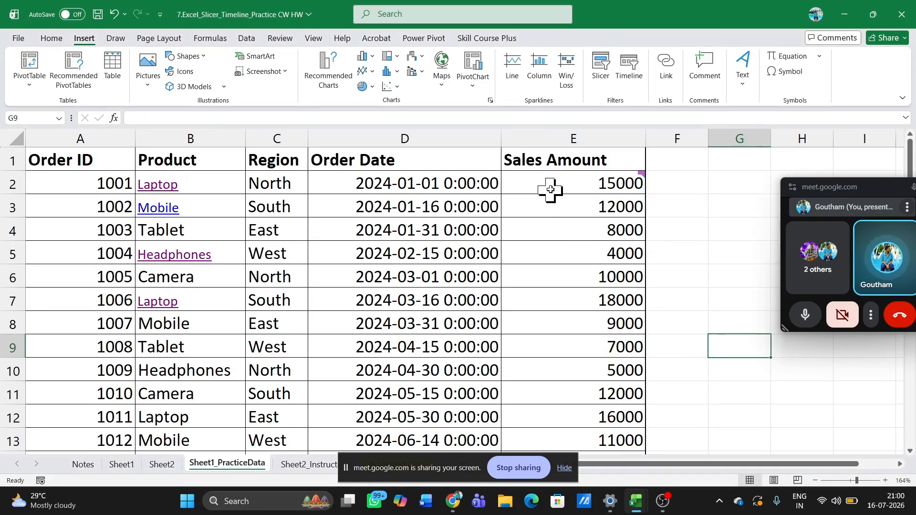
{"action": "mouse_move", "coordinate": [549, 188]}
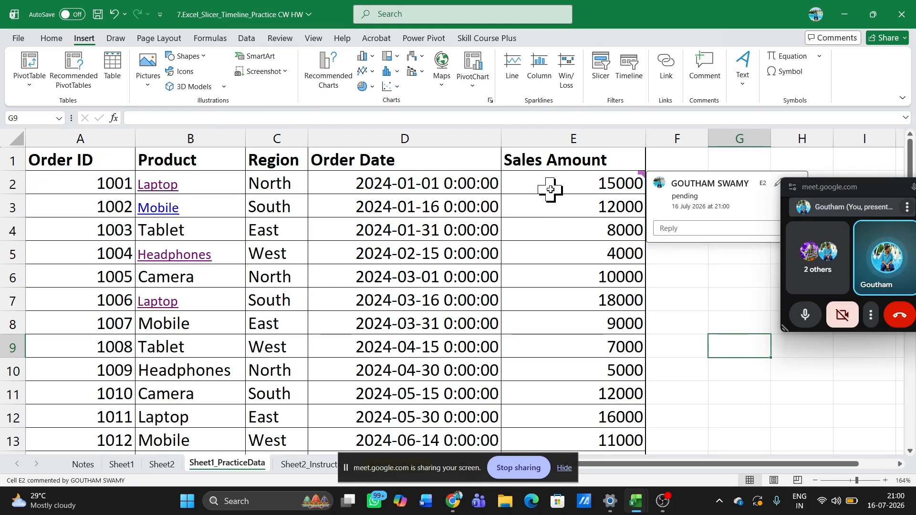
{"action": "left_click", "coordinate": [721, 283]}
- Insert a text box over rows 3 to 5 of the Sales Amount column containing the lines "asdfghjkl;", "asdfghjk" and "dfghjkl,"
{"action": "left_click", "coordinate": [748, 85]}
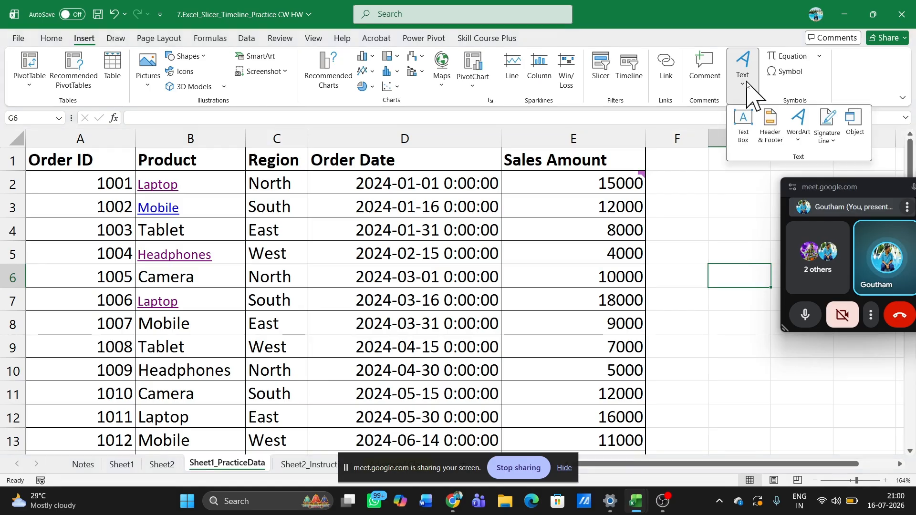
{"action": "left_click", "coordinate": [743, 123]}
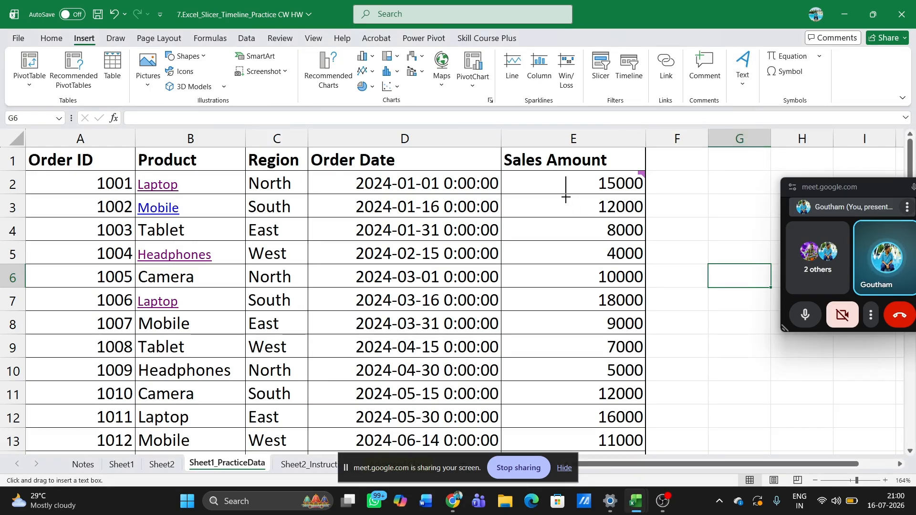
{"action": "left_click_drag", "start_coordinate": [522, 205], "coordinate": [646, 267]}
{"action": "type", "text": "asdfghjkl;"}
{"action": "key", "text": "Return"}
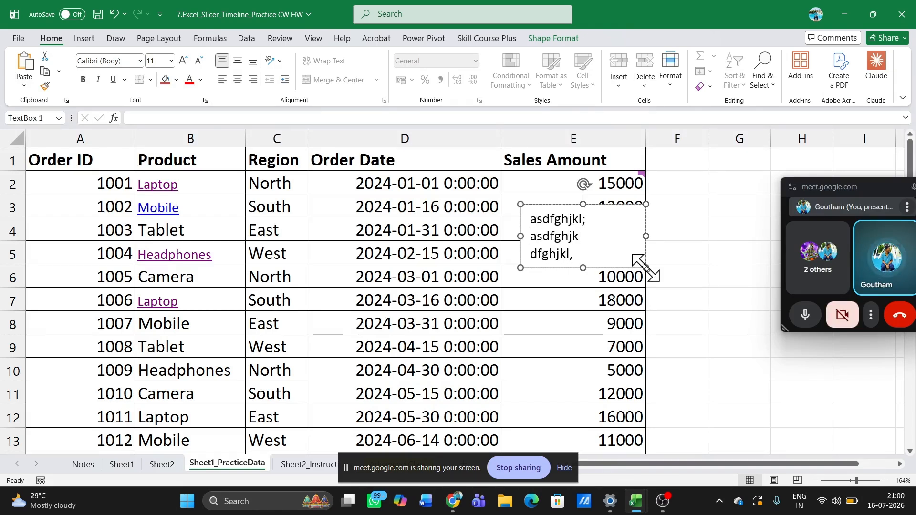
{"action": "left_click", "coordinate": [726, 247]}
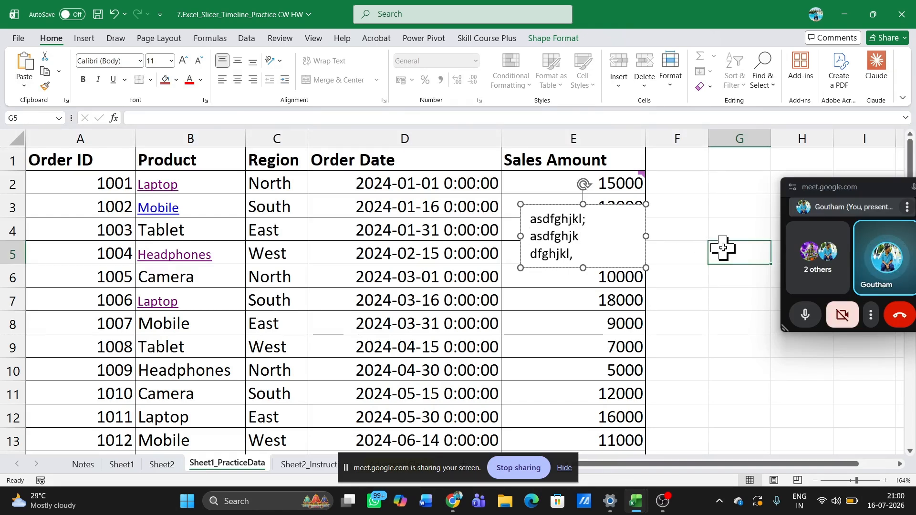
- Insert WordArt in the red outlined style, replacing its placeholder with a first name and a second line "asdfghjkl;"
{"action": "left_click", "coordinate": [91, 40]}
{"action": "left_click", "coordinate": [743, 72]}
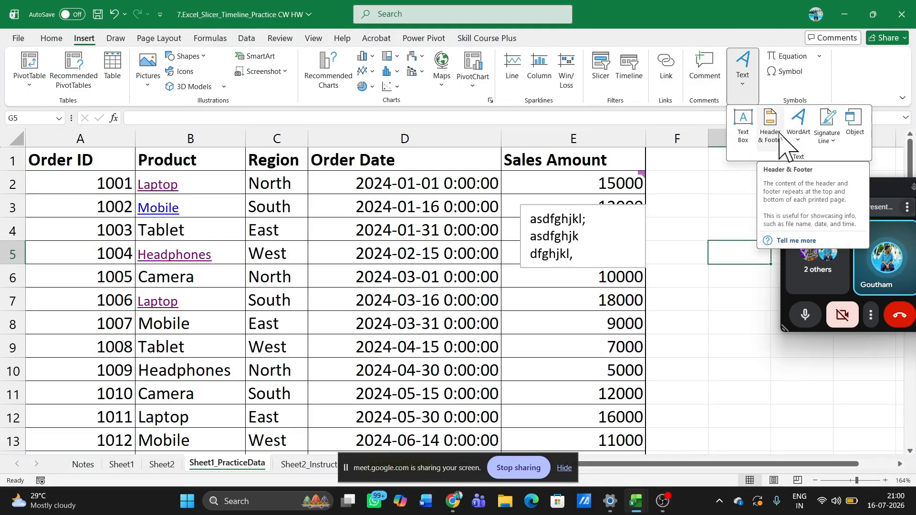
{"action": "left_click", "coordinate": [800, 138]}
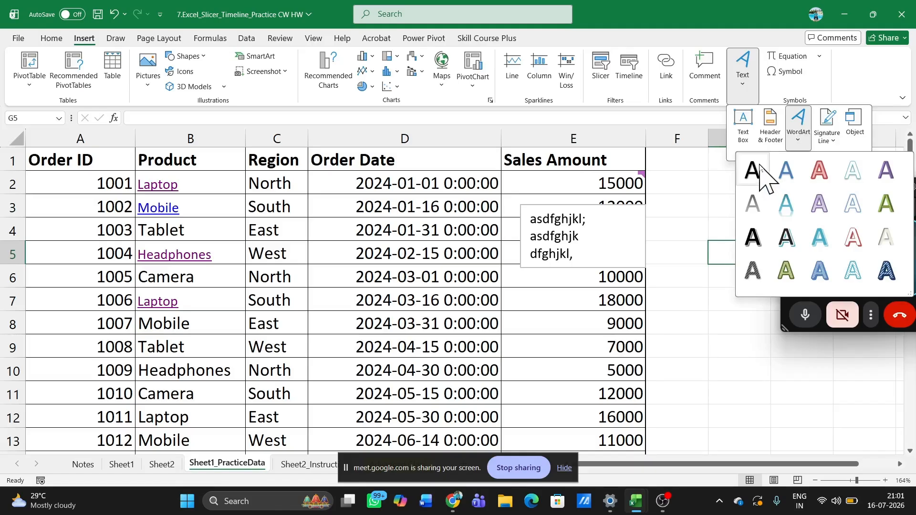
{"action": "left_click", "coordinate": [819, 171]}
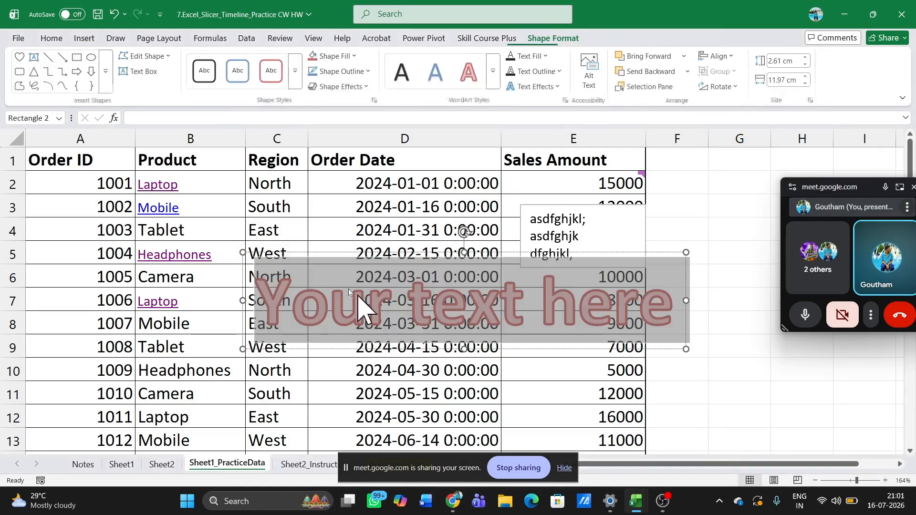
{"action": "key", "text": "BackSpace"}
{"action": "type", "text": "goutham"}
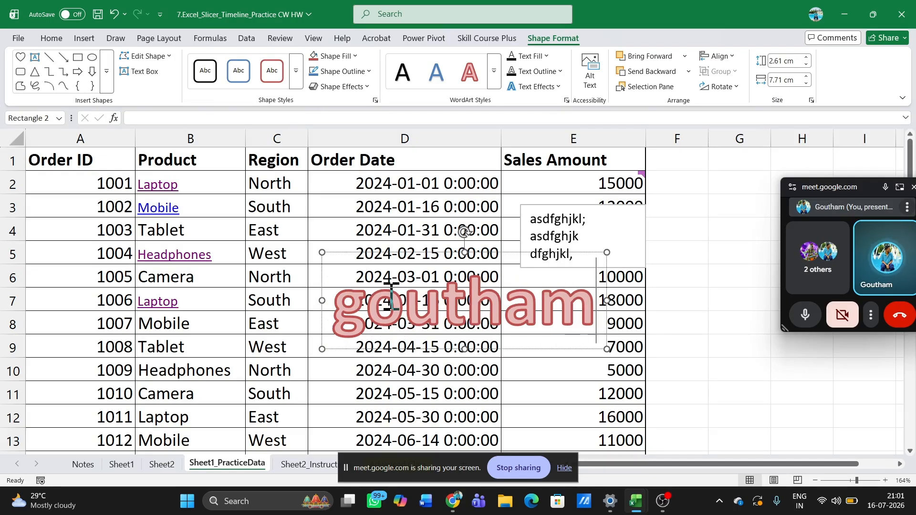
{"action": "key", "text": "Return"}
{"action": "type", "text": "asdfghjkl;"}
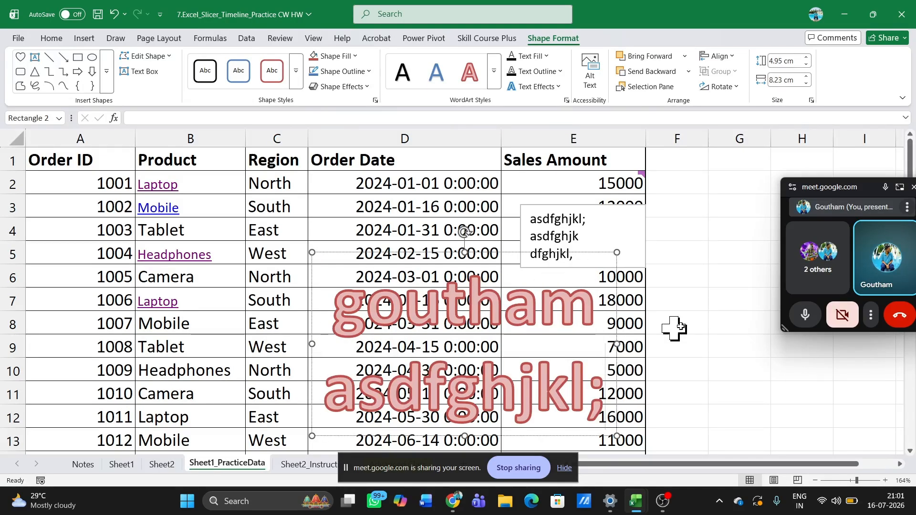
{"action": "left_click", "coordinate": [697, 321]}
{"action": "key", "text": "ctrl+p"}
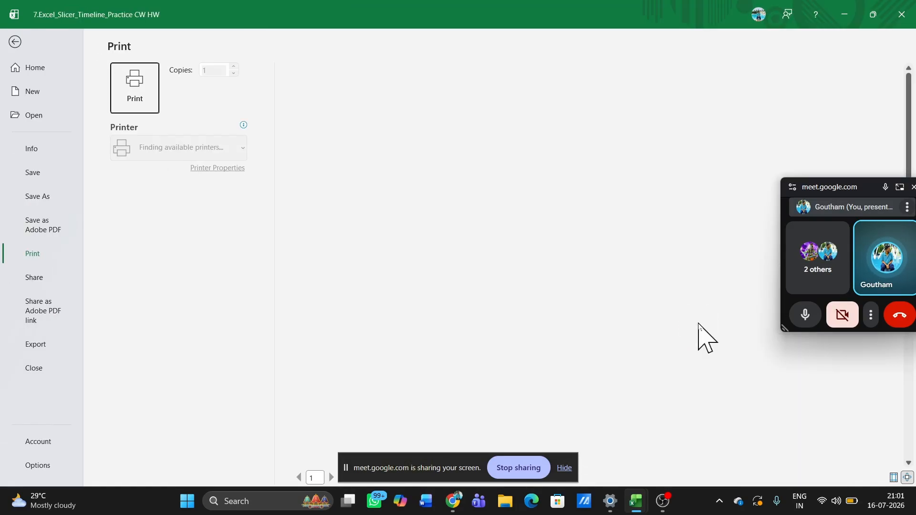
{"action": "key", "text": "Escape"}
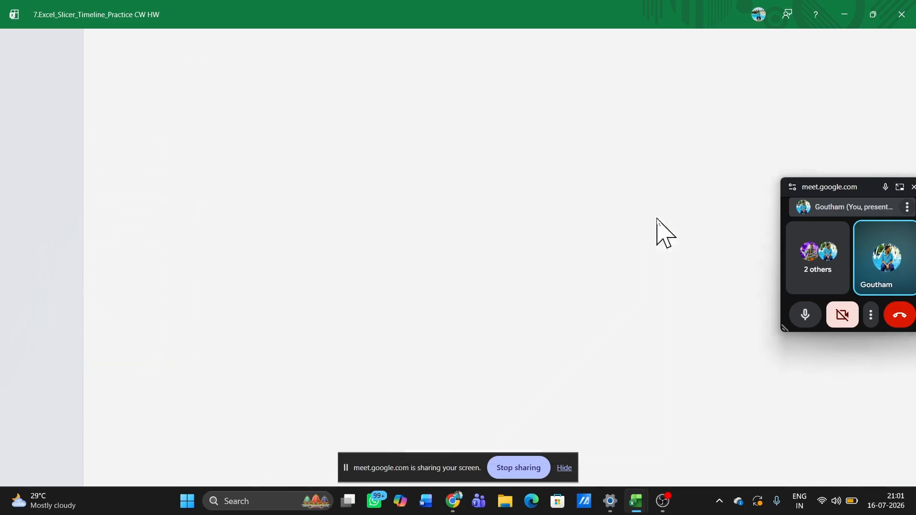
{"action": "left_click", "coordinate": [85, 38]}
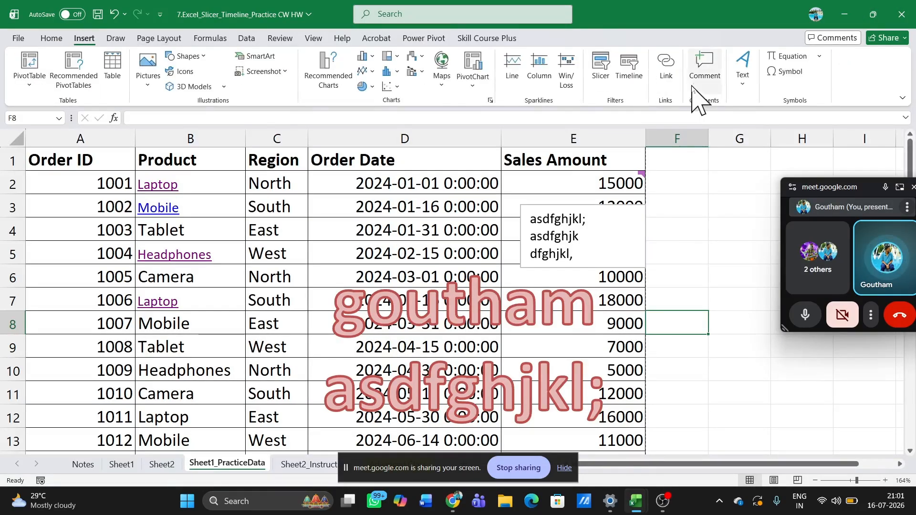
{"action": "left_click", "coordinate": [742, 79]}
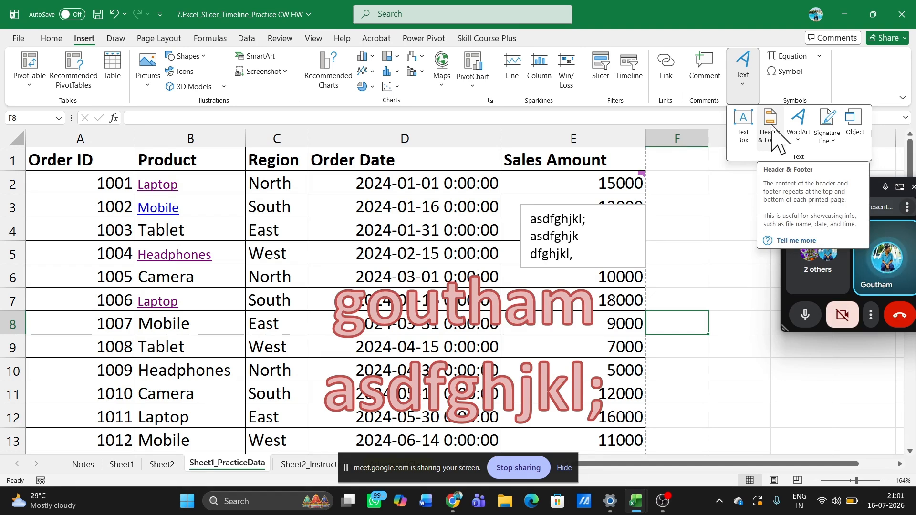
{"action": "left_click", "coordinate": [721, 201]}
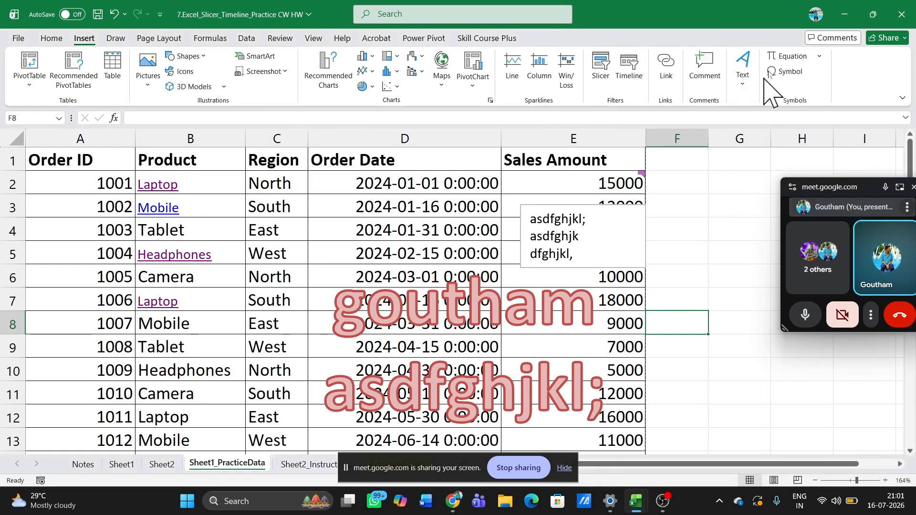
- Insert an equation on the sheet, fill it with the built-in Area of Circle formula, and view the available function structures
{"action": "left_click", "coordinate": [787, 57]}
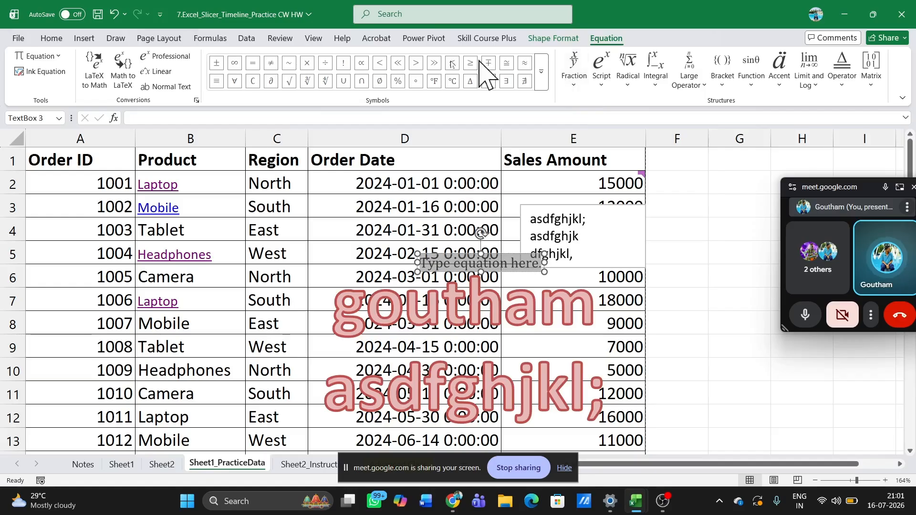
{"action": "left_click", "coordinate": [81, 39]}
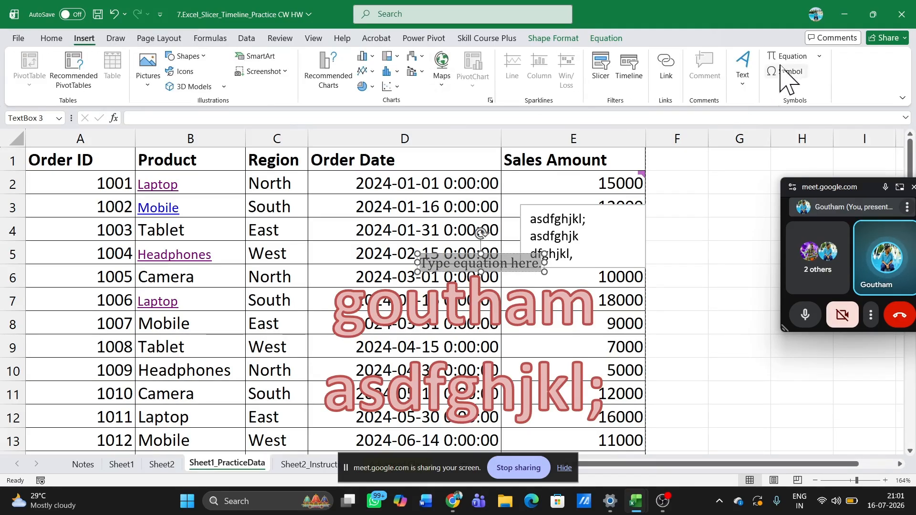
{"action": "left_click", "coordinate": [819, 56]}
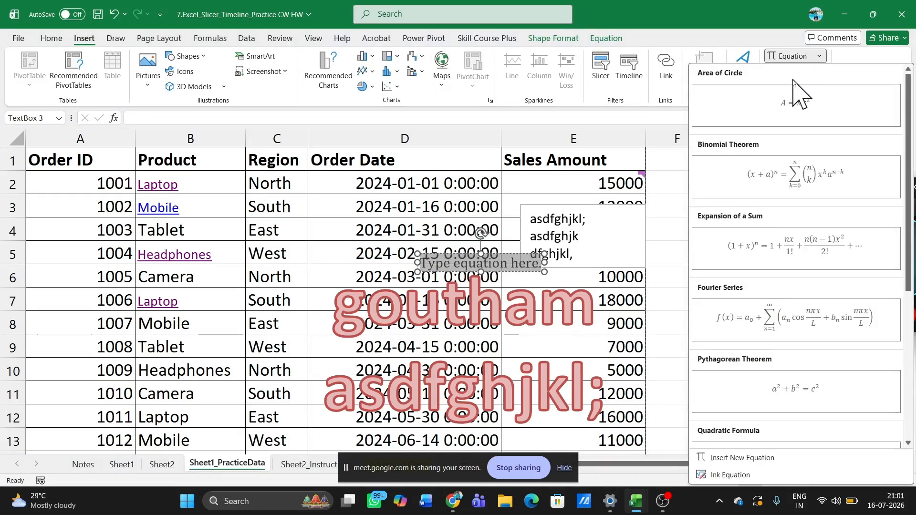
{"action": "left_click", "coordinate": [768, 115]}
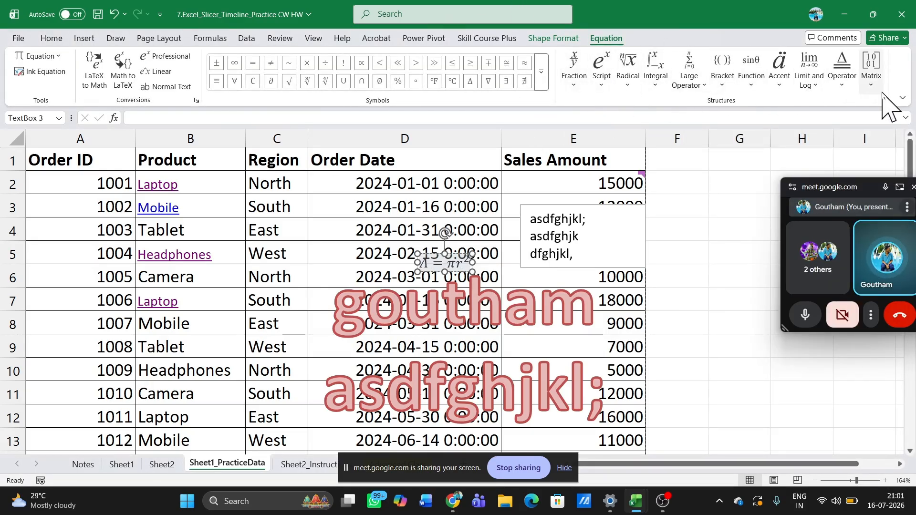
{"action": "left_click", "coordinate": [757, 72]}
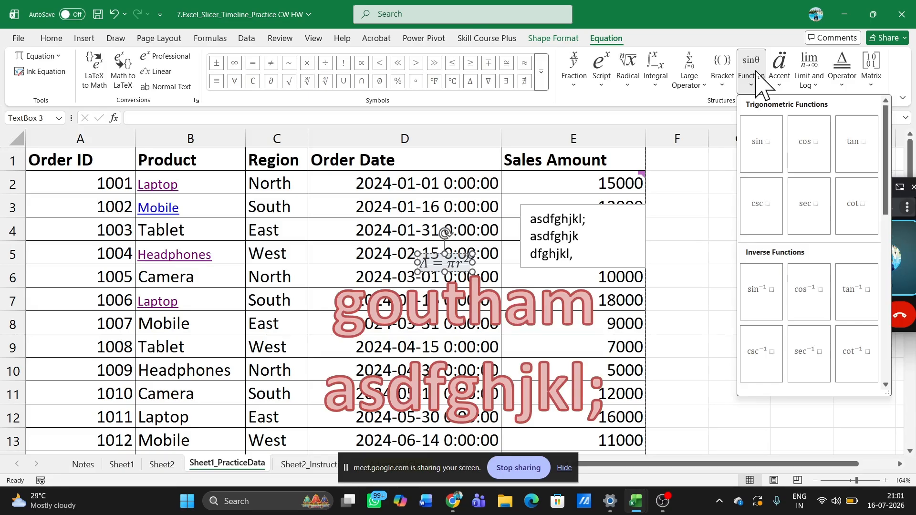
{"action": "left_click", "coordinate": [712, 198]}
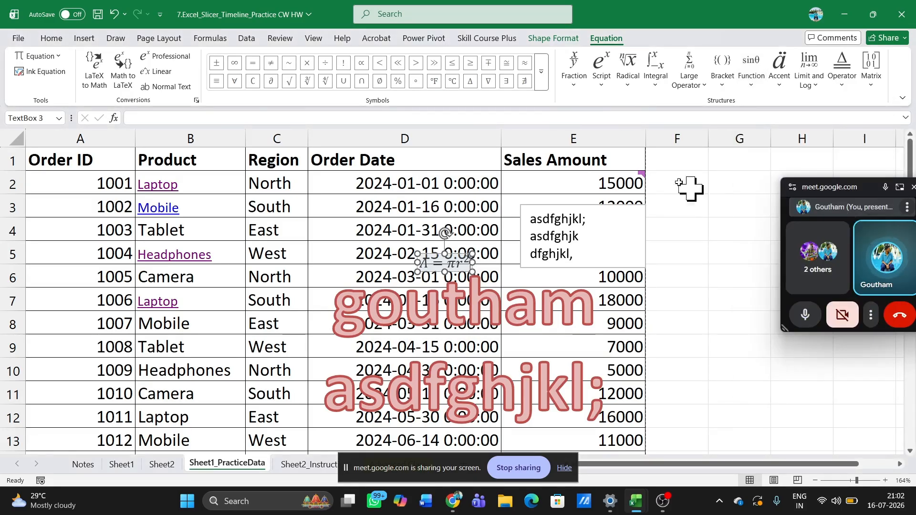
- Insert the recently used β symbol at the end of the Area of Circle equation, and deselect the equation
{"action": "left_click", "coordinate": [84, 37]}
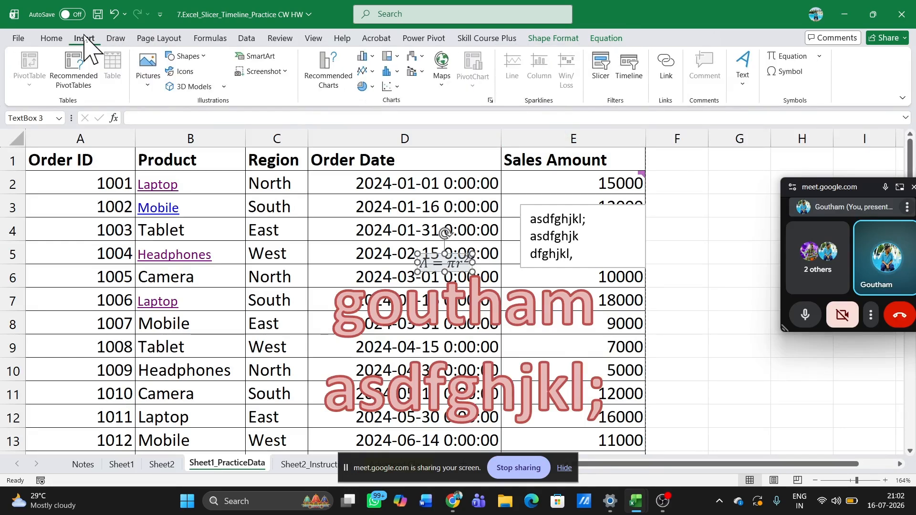
{"action": "left_click", "coordinate": [775, 73]}
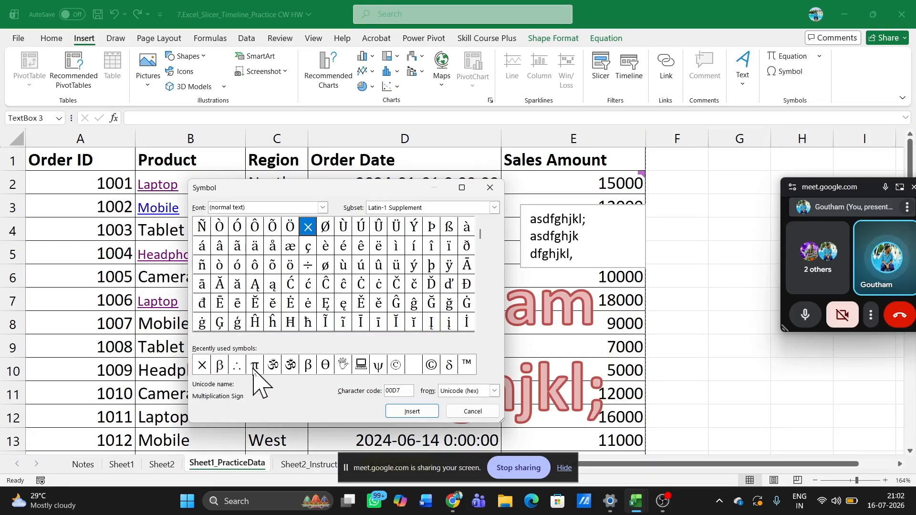
{"action": "left_click", "coordinate": [214, 366]}
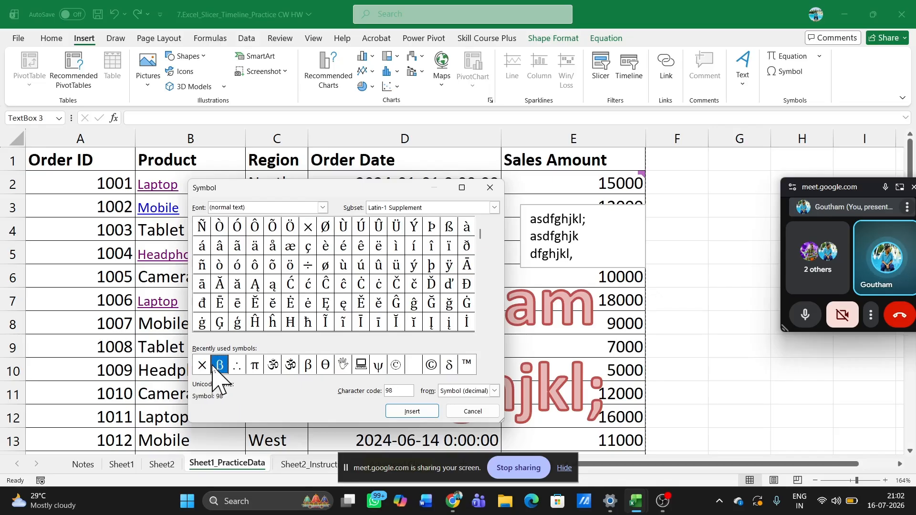
{"action": "left_click", "coordinate": [409, 411]}
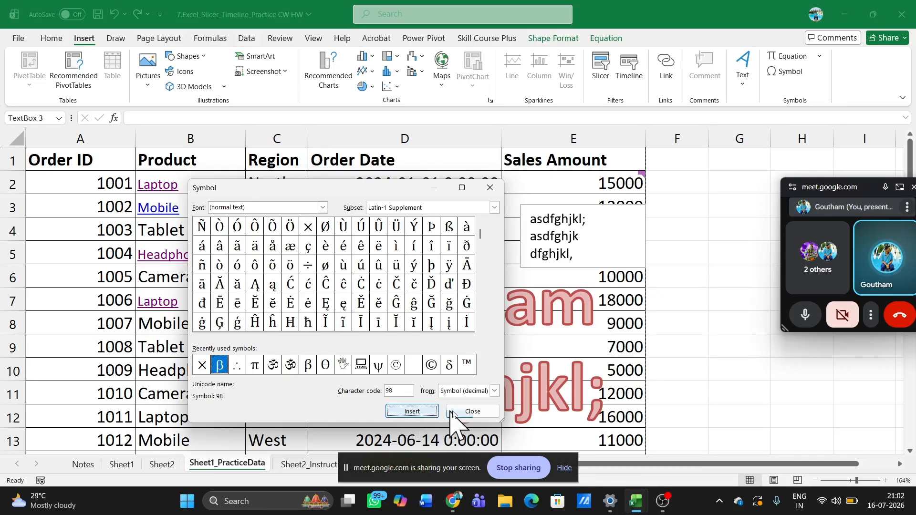
{"action": "left_click", "coordinate": [470, 412]}
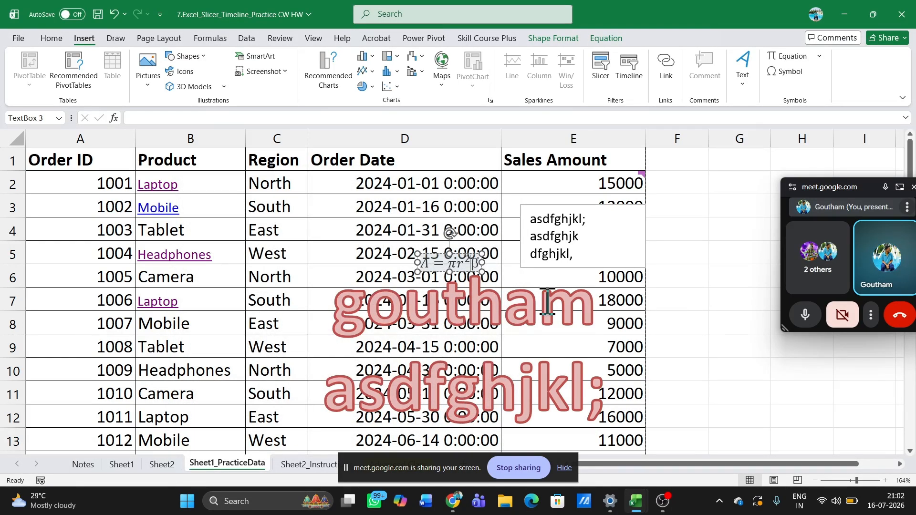
{"action": "left_click", "coordinate": [668, 232]}
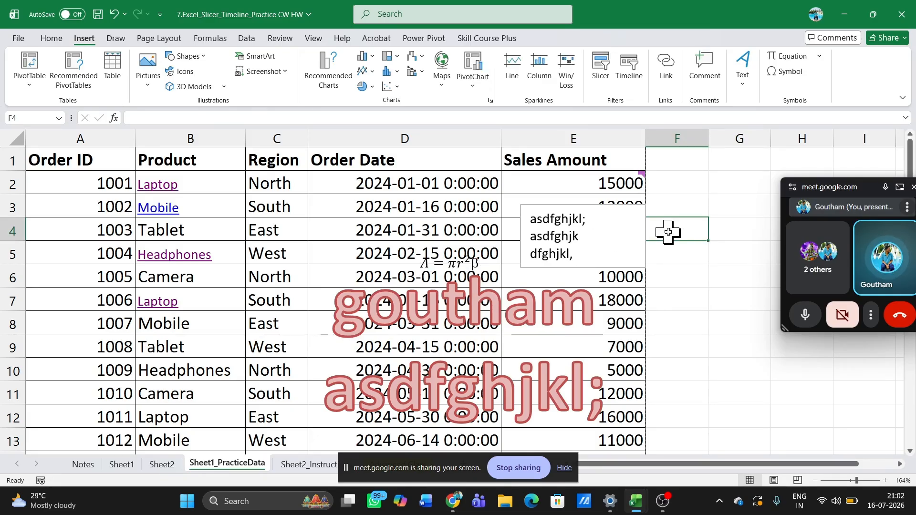